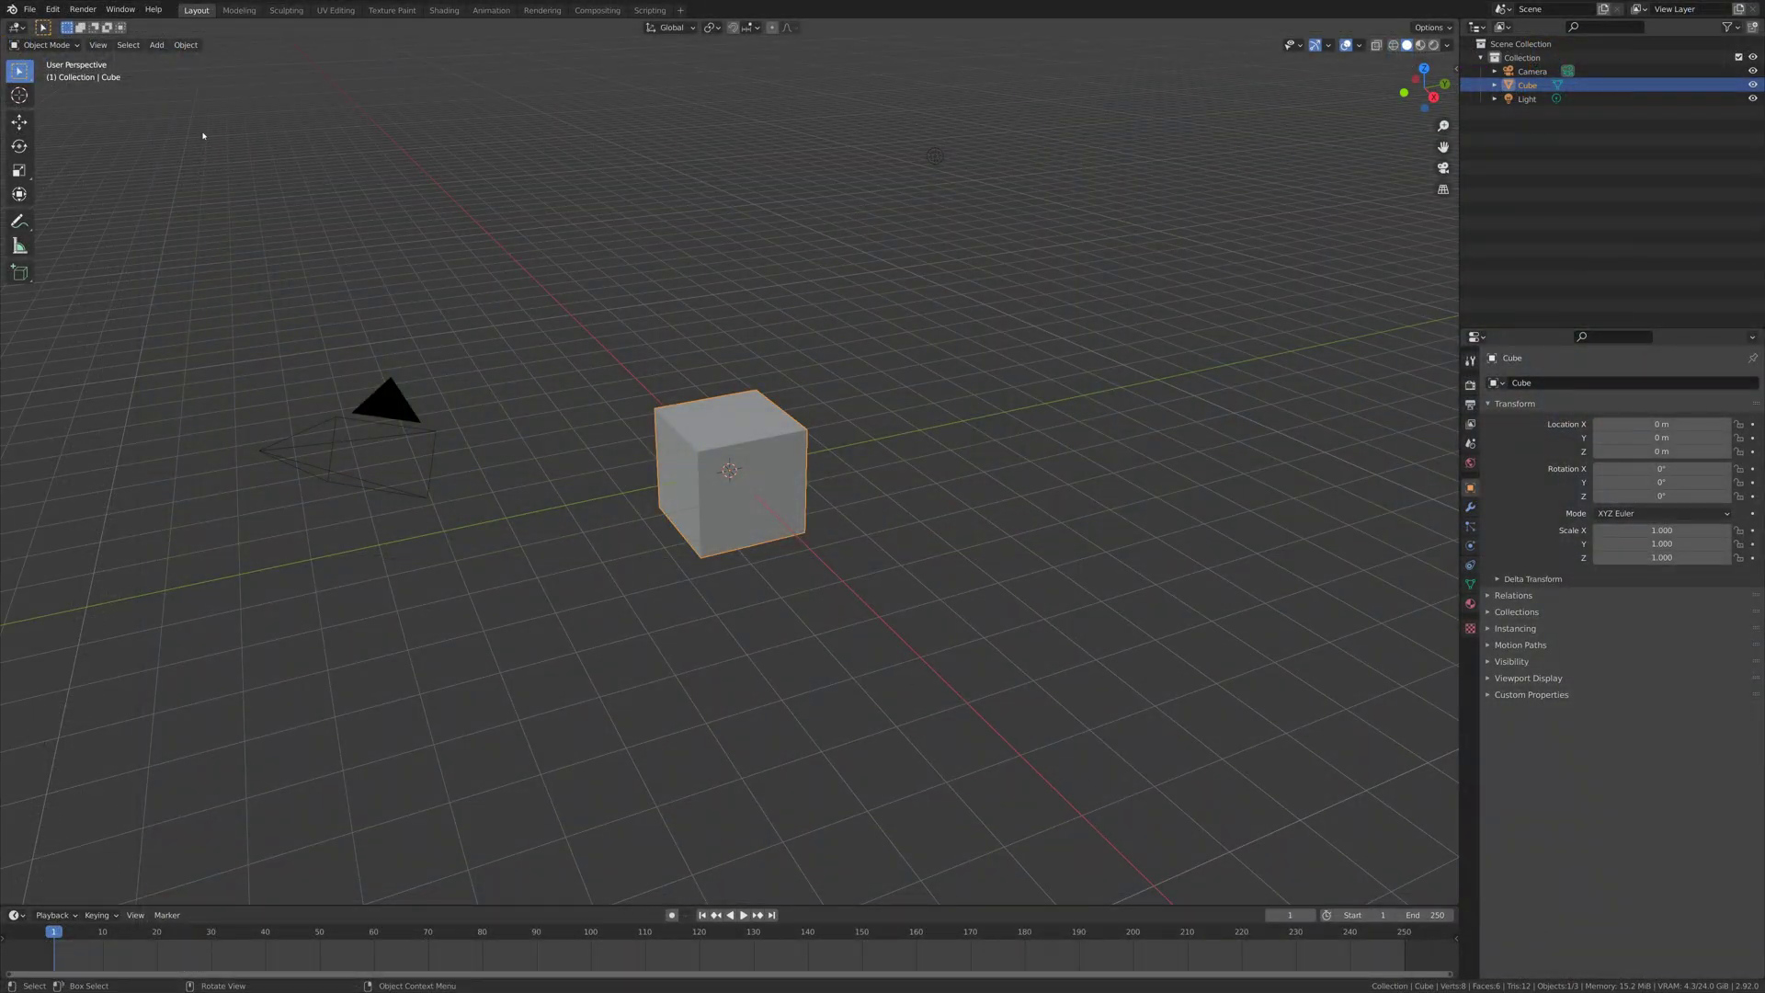
Find the add-on matching "def" in the preferences, enable Armature Deform Controls and expand its settings
click(53, 10)
click(87, 207)
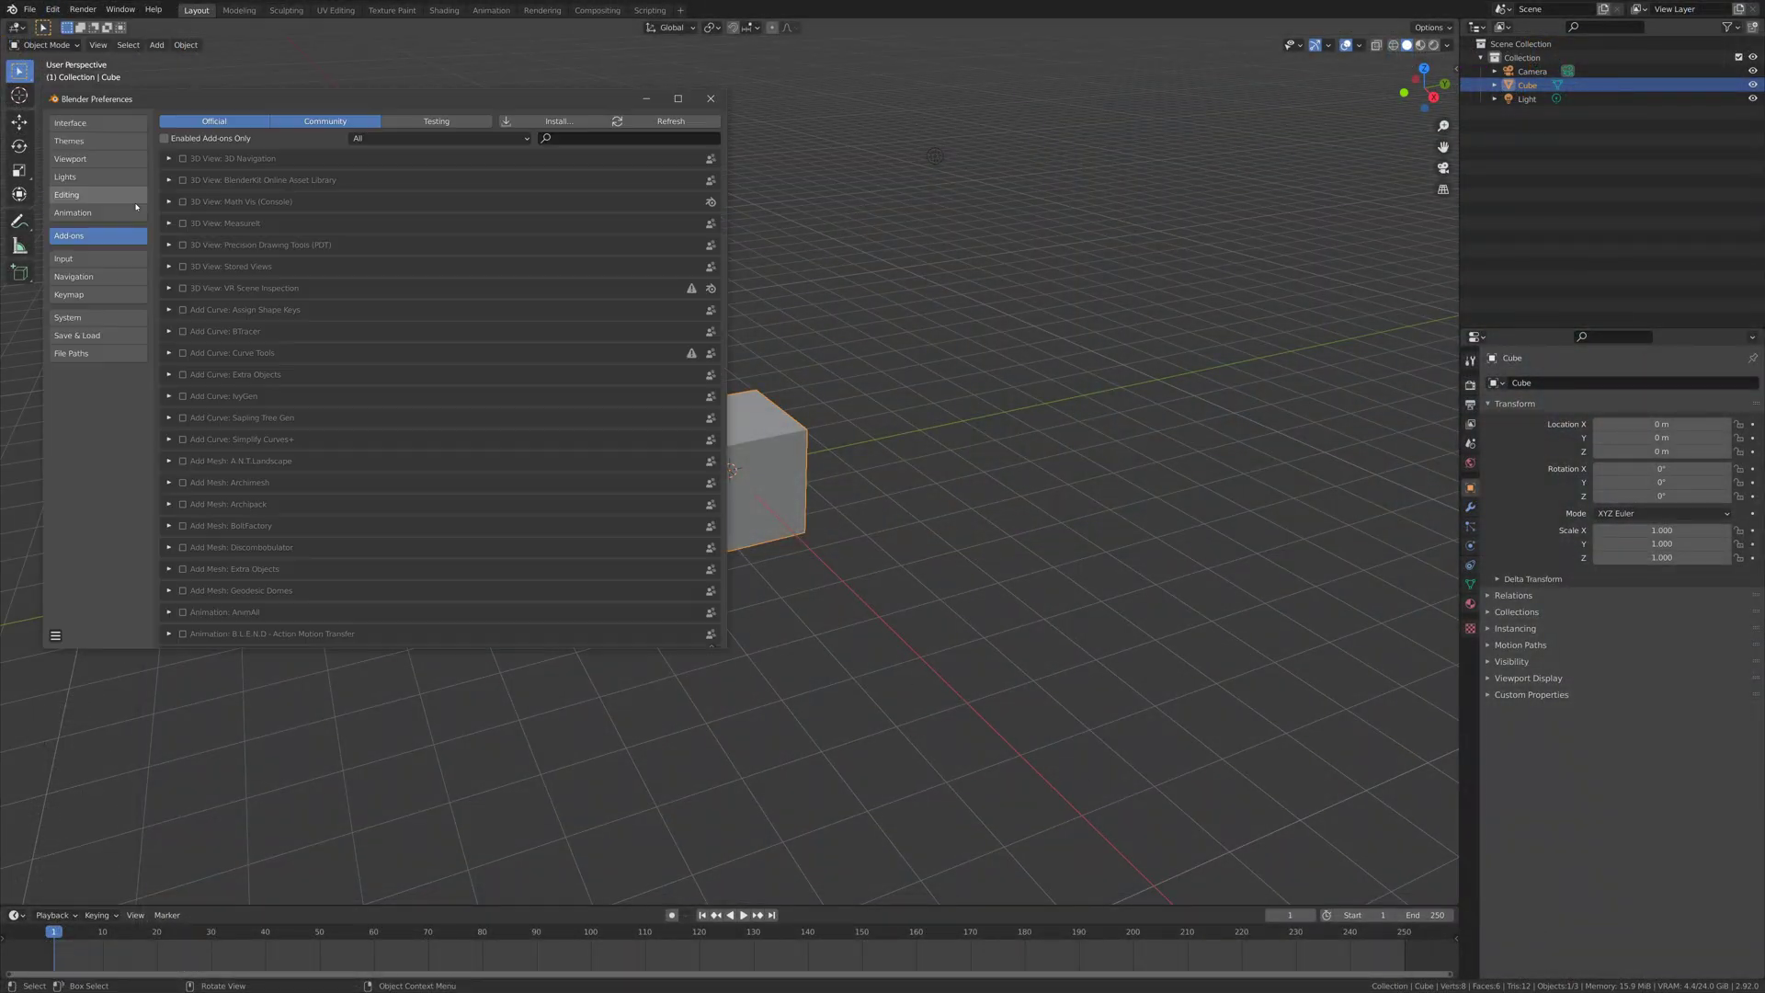
click(560, 138)
text(def)
key(Return)
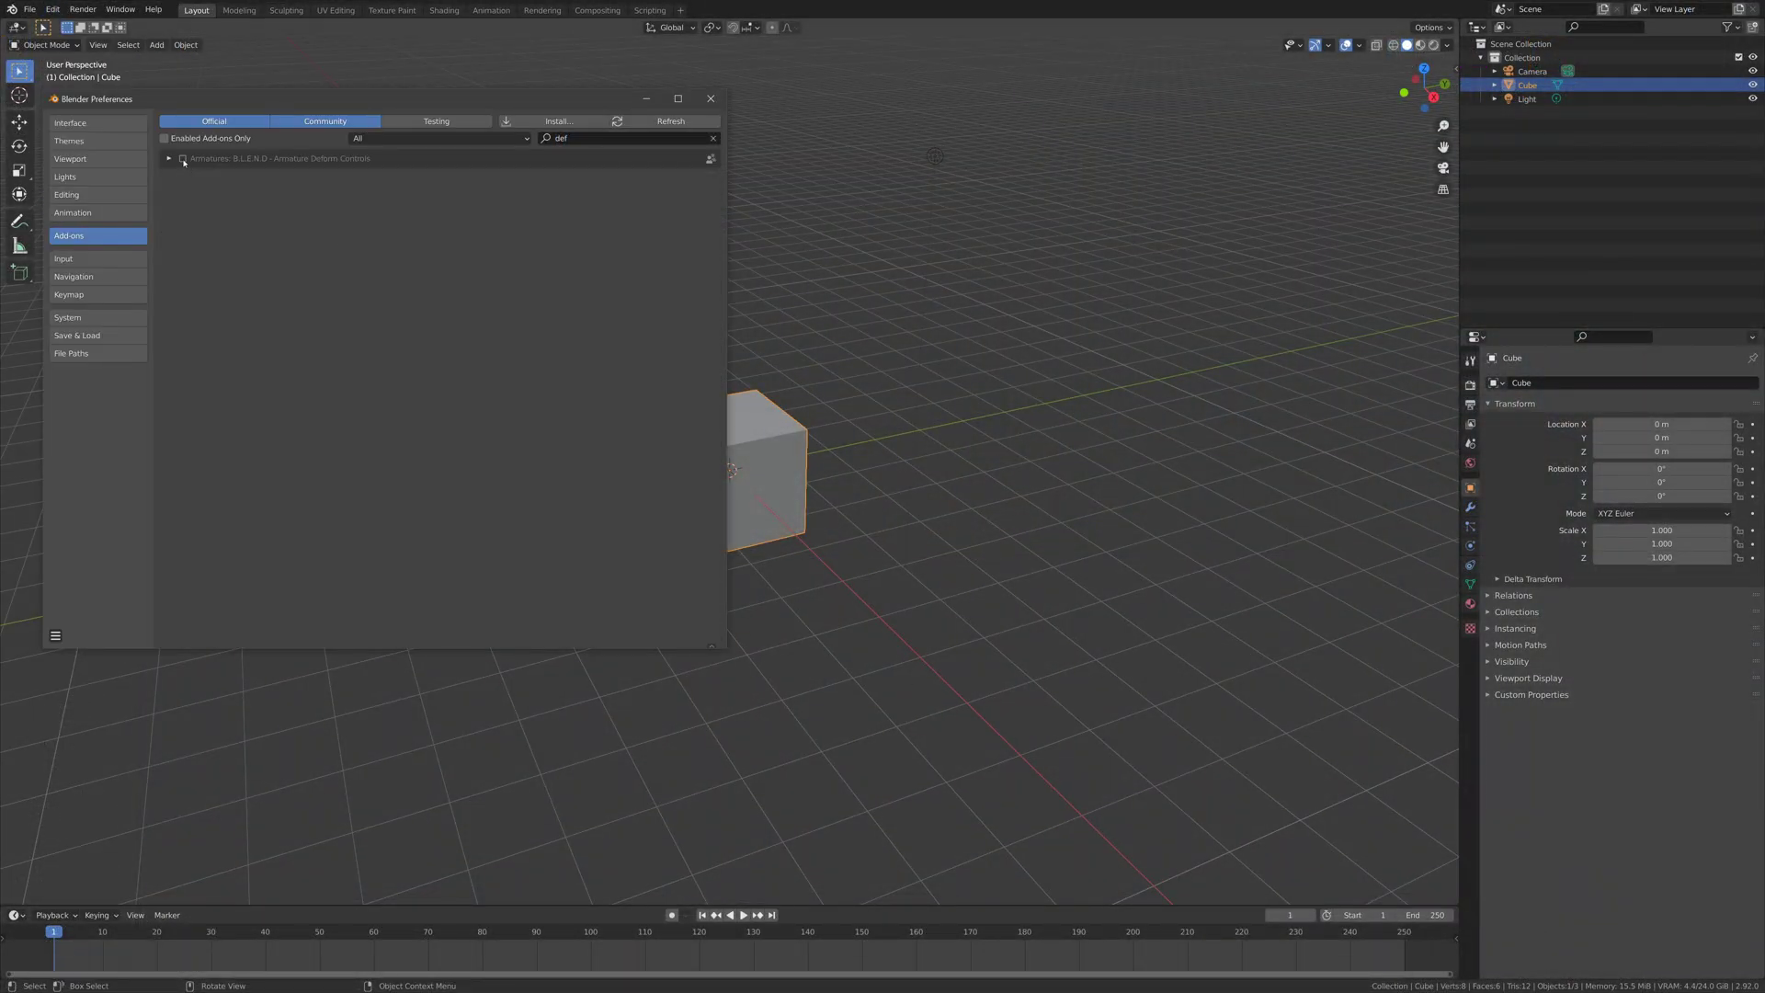
click(183, 159)
click(169, 159)
drag(589, 290, 514, 291)
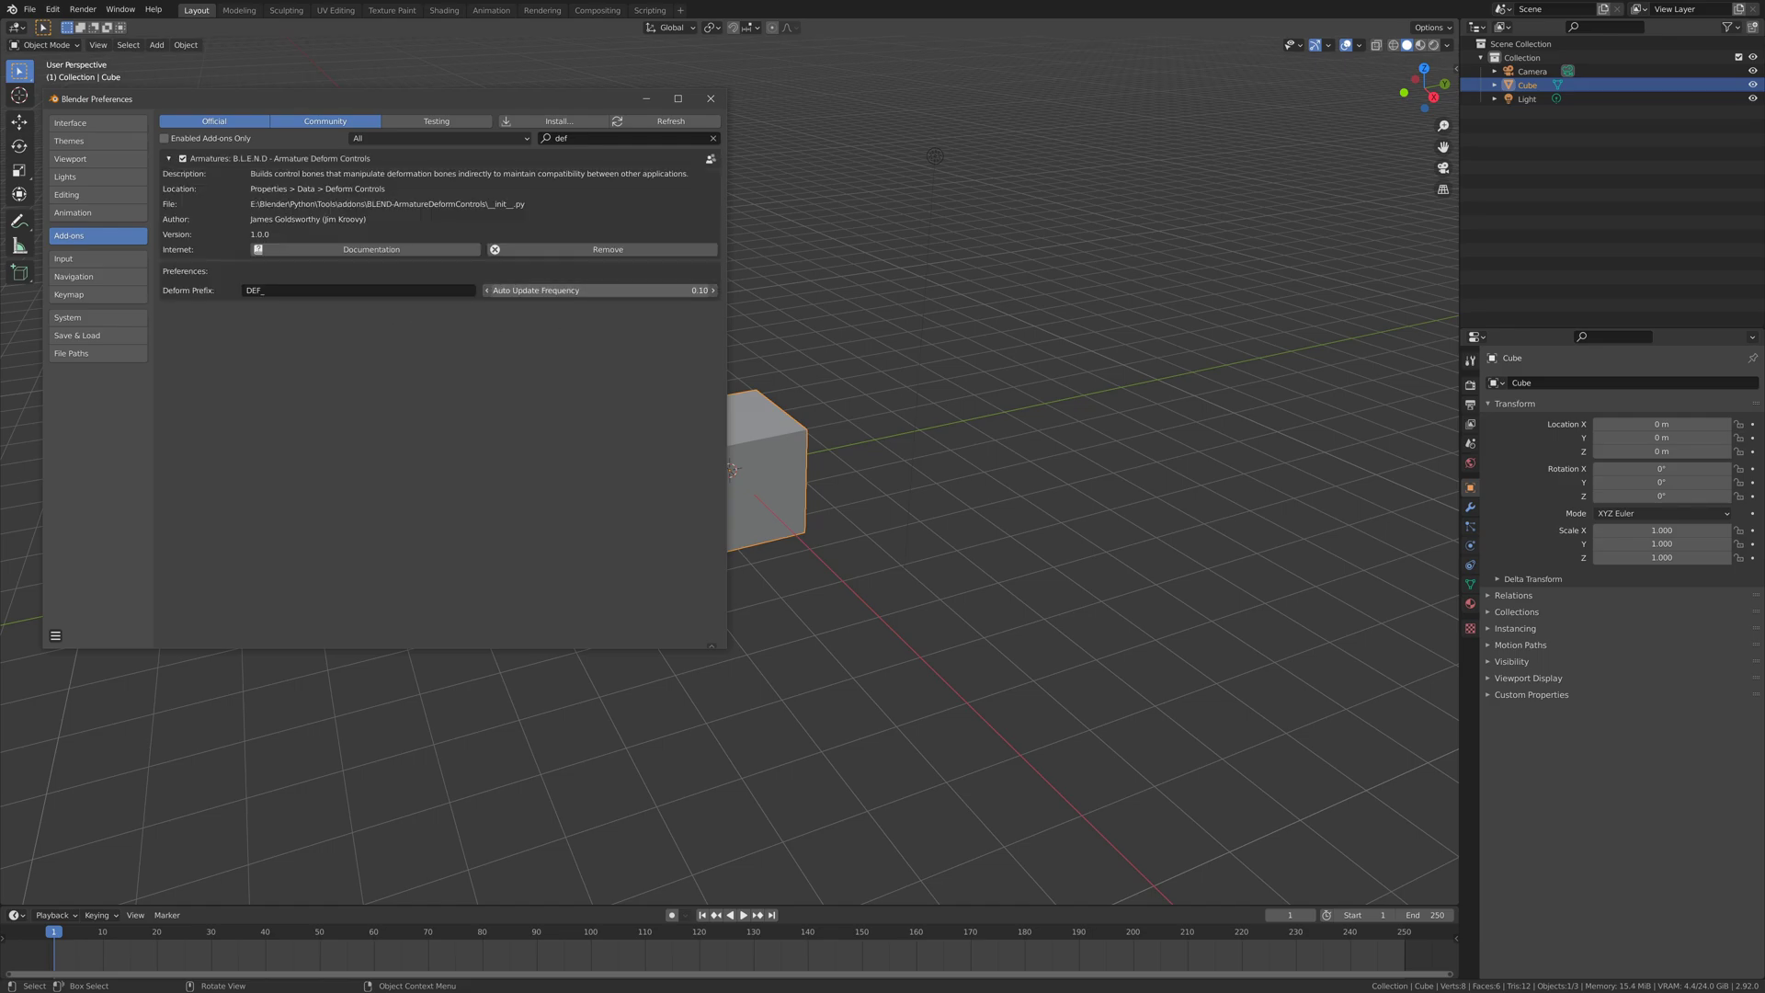
Look up the Mr Mannequins Tools add-on by searching for "mr", review its details, and close the preferences
click(571, 139)
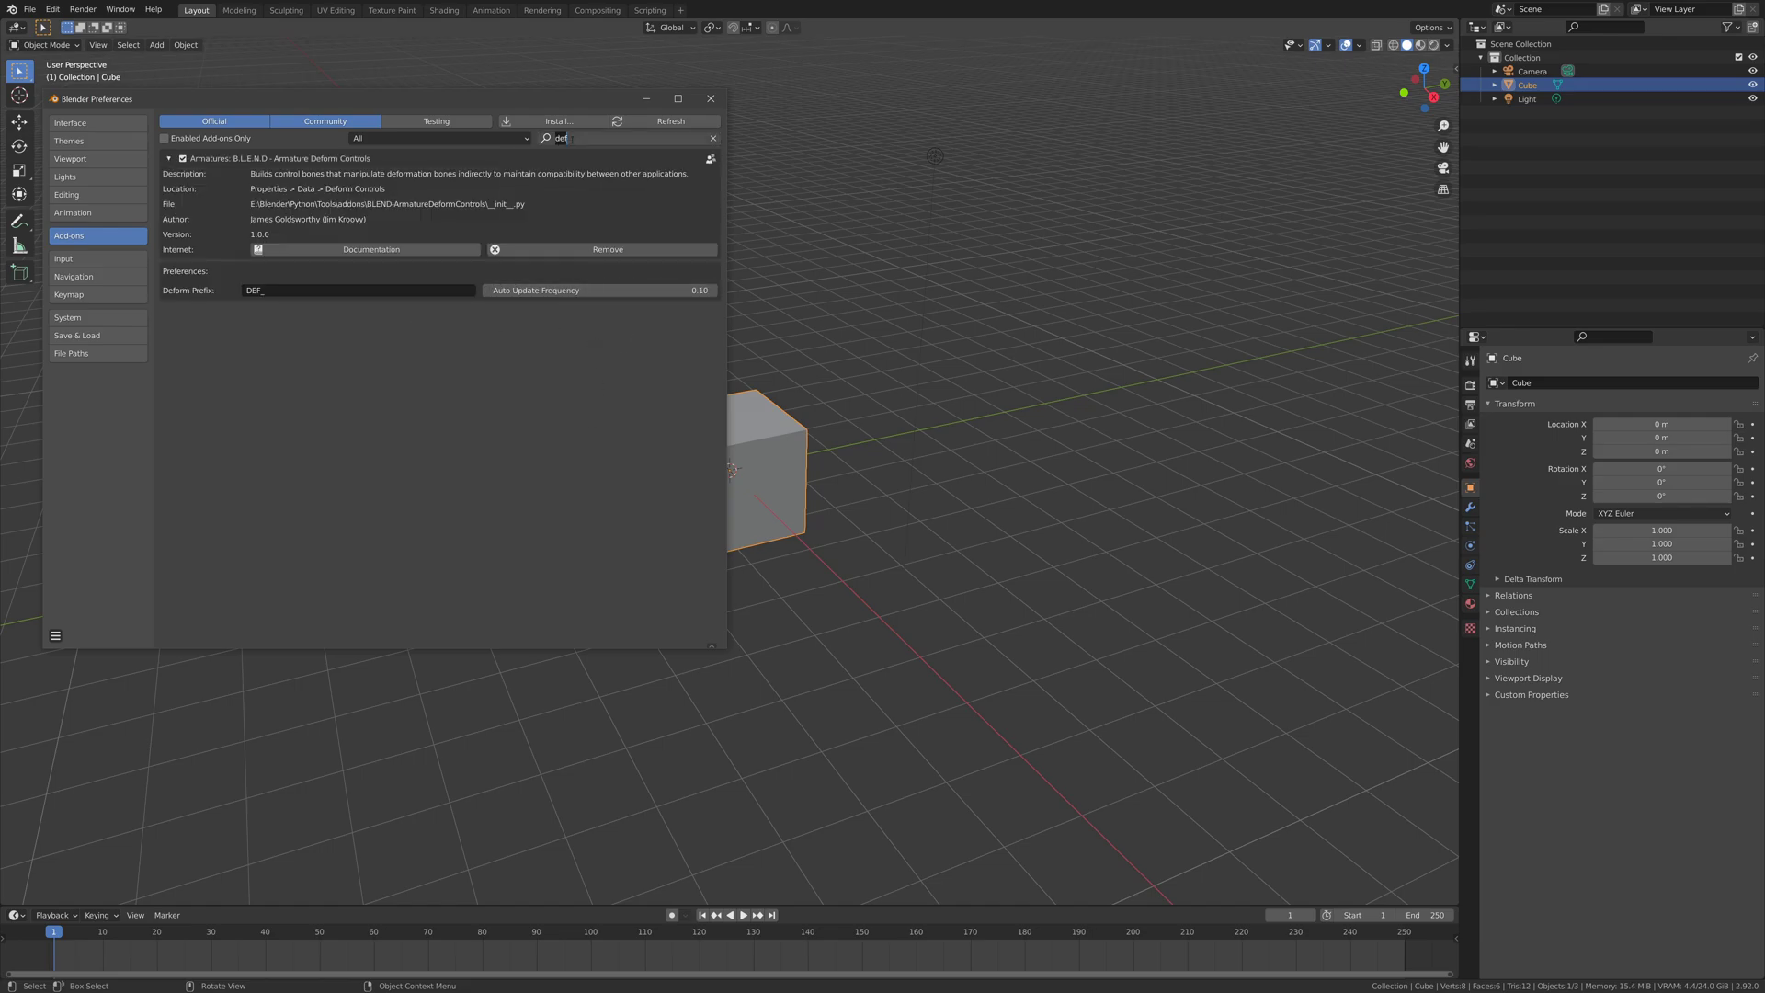
text(mr)
key(Return)
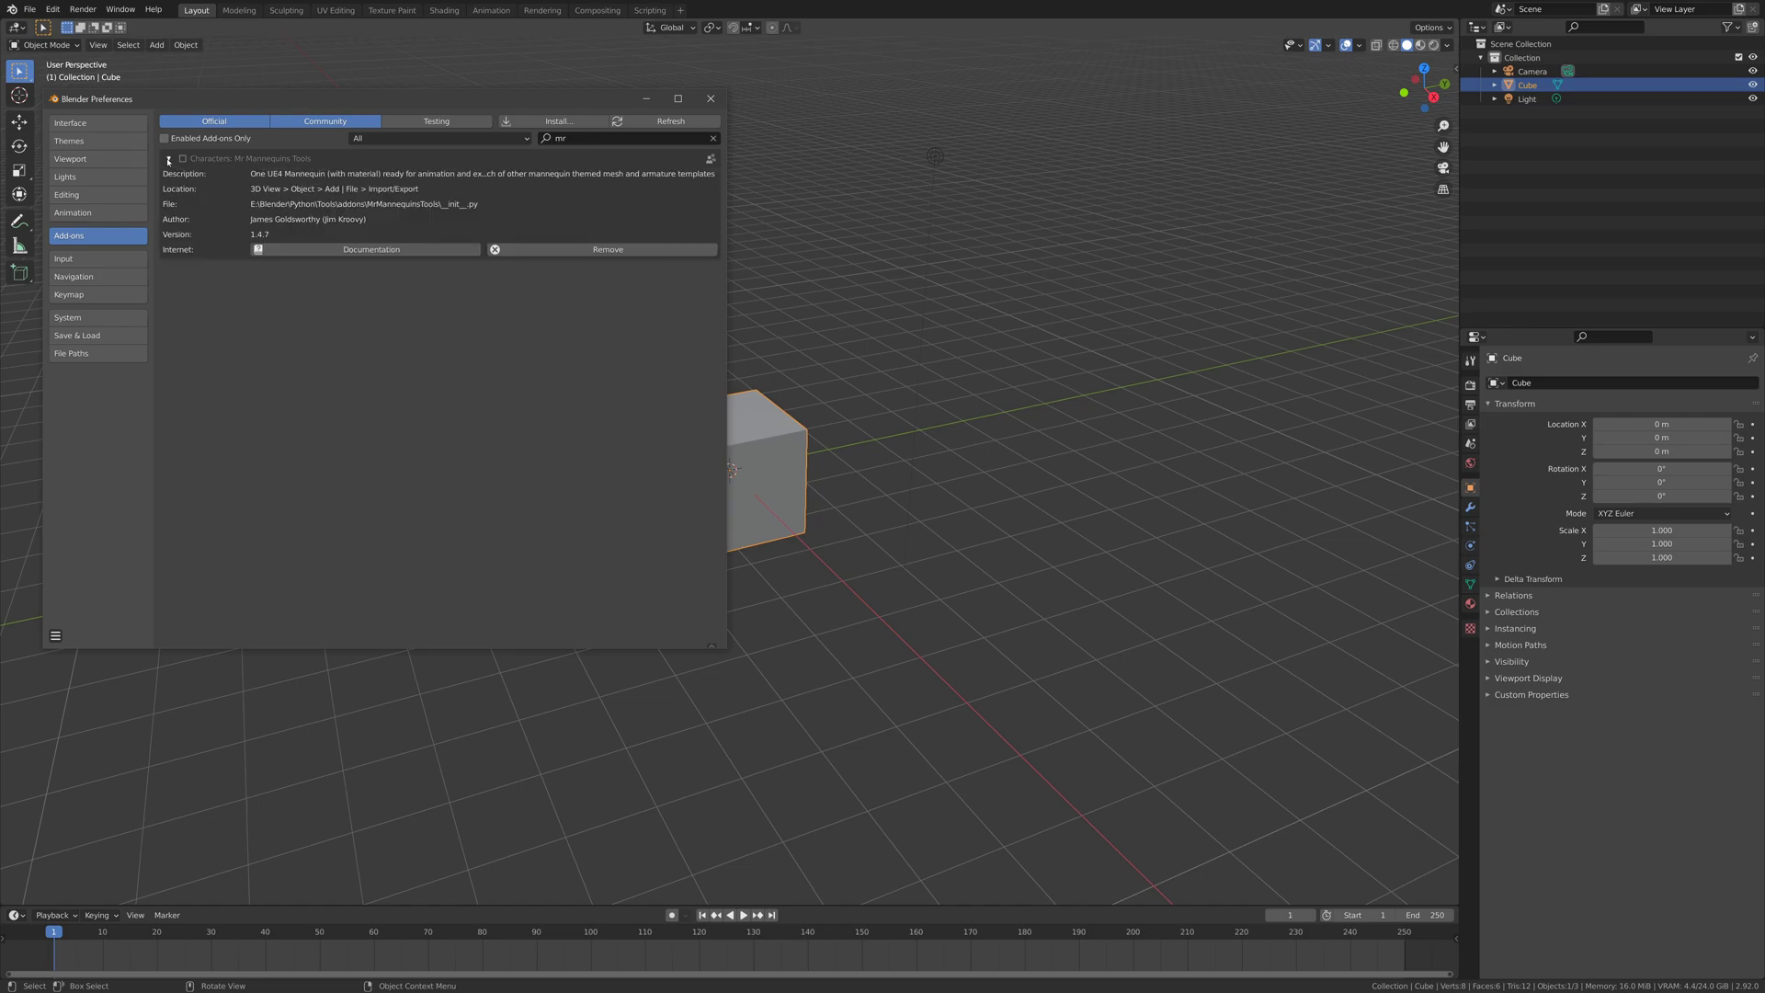
click(168, 160)
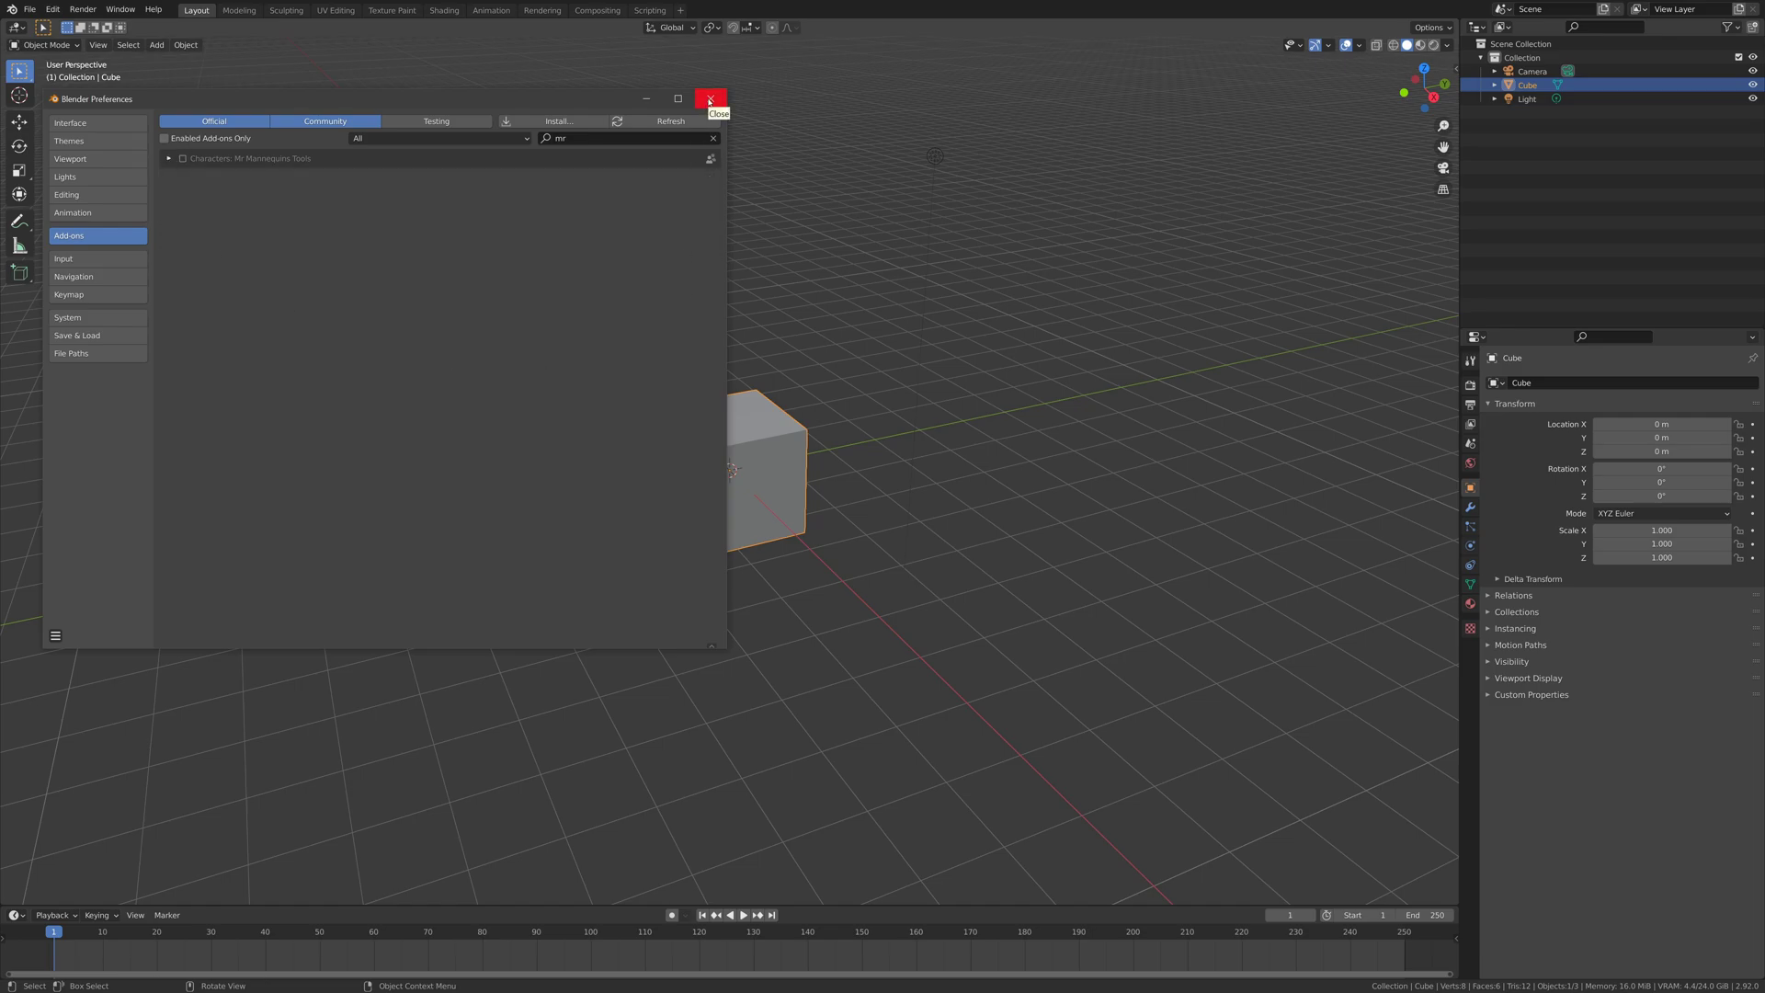
click(709, 99)
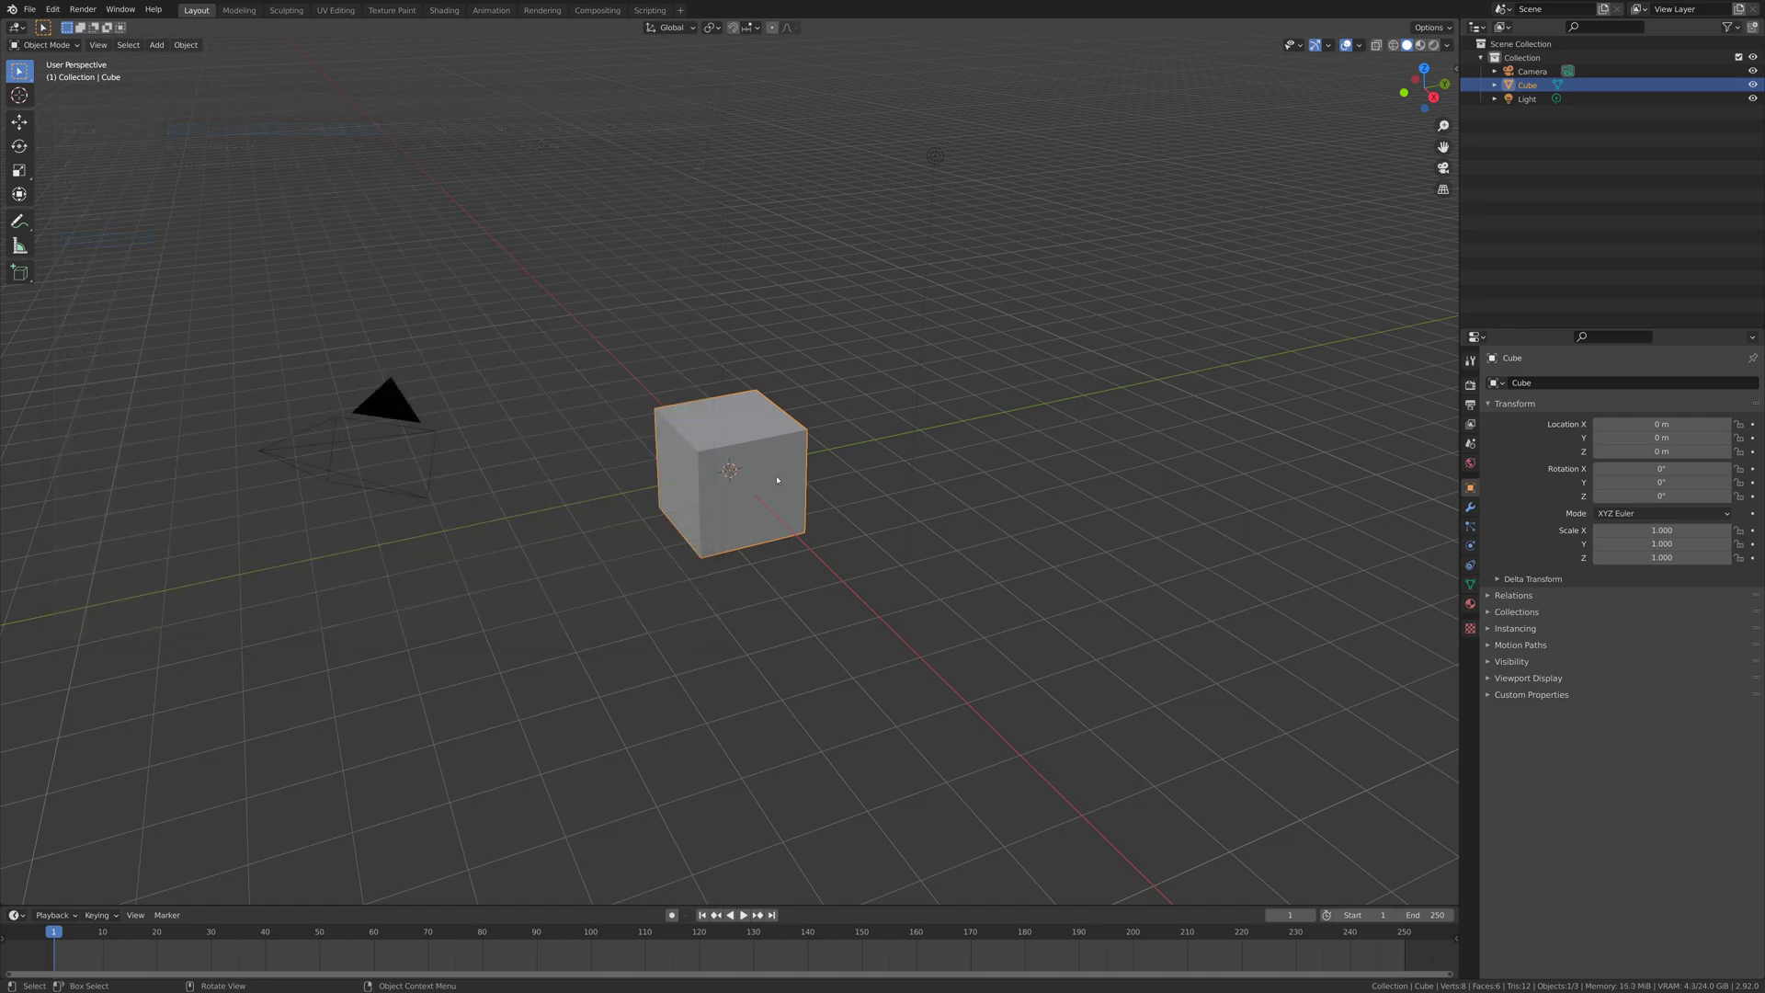
Delete all default scene objects and add a single-bone armature
key(a)
key(Delete)
click(156, 44)
click(183, 163)
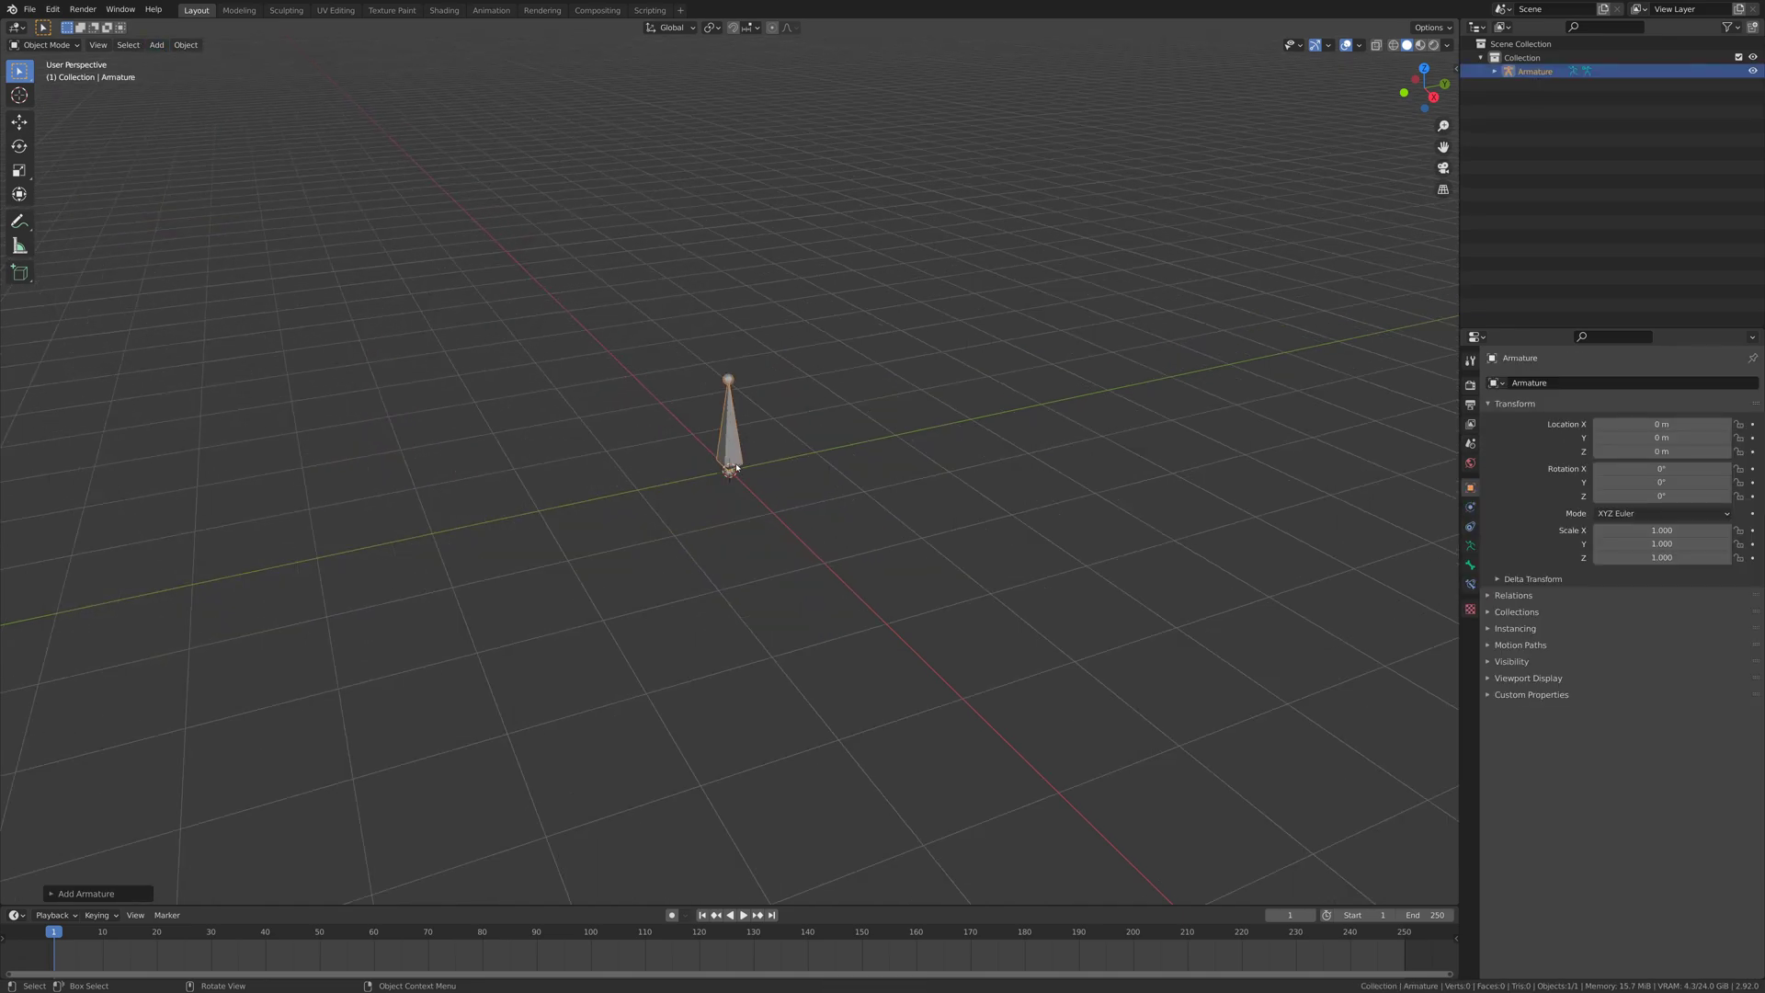
Turn on the armature's bone axes display and switch to Pose Mode for a closer view of the bone
click(1470, 545)
click(1508, 573)
click(1598, 625)
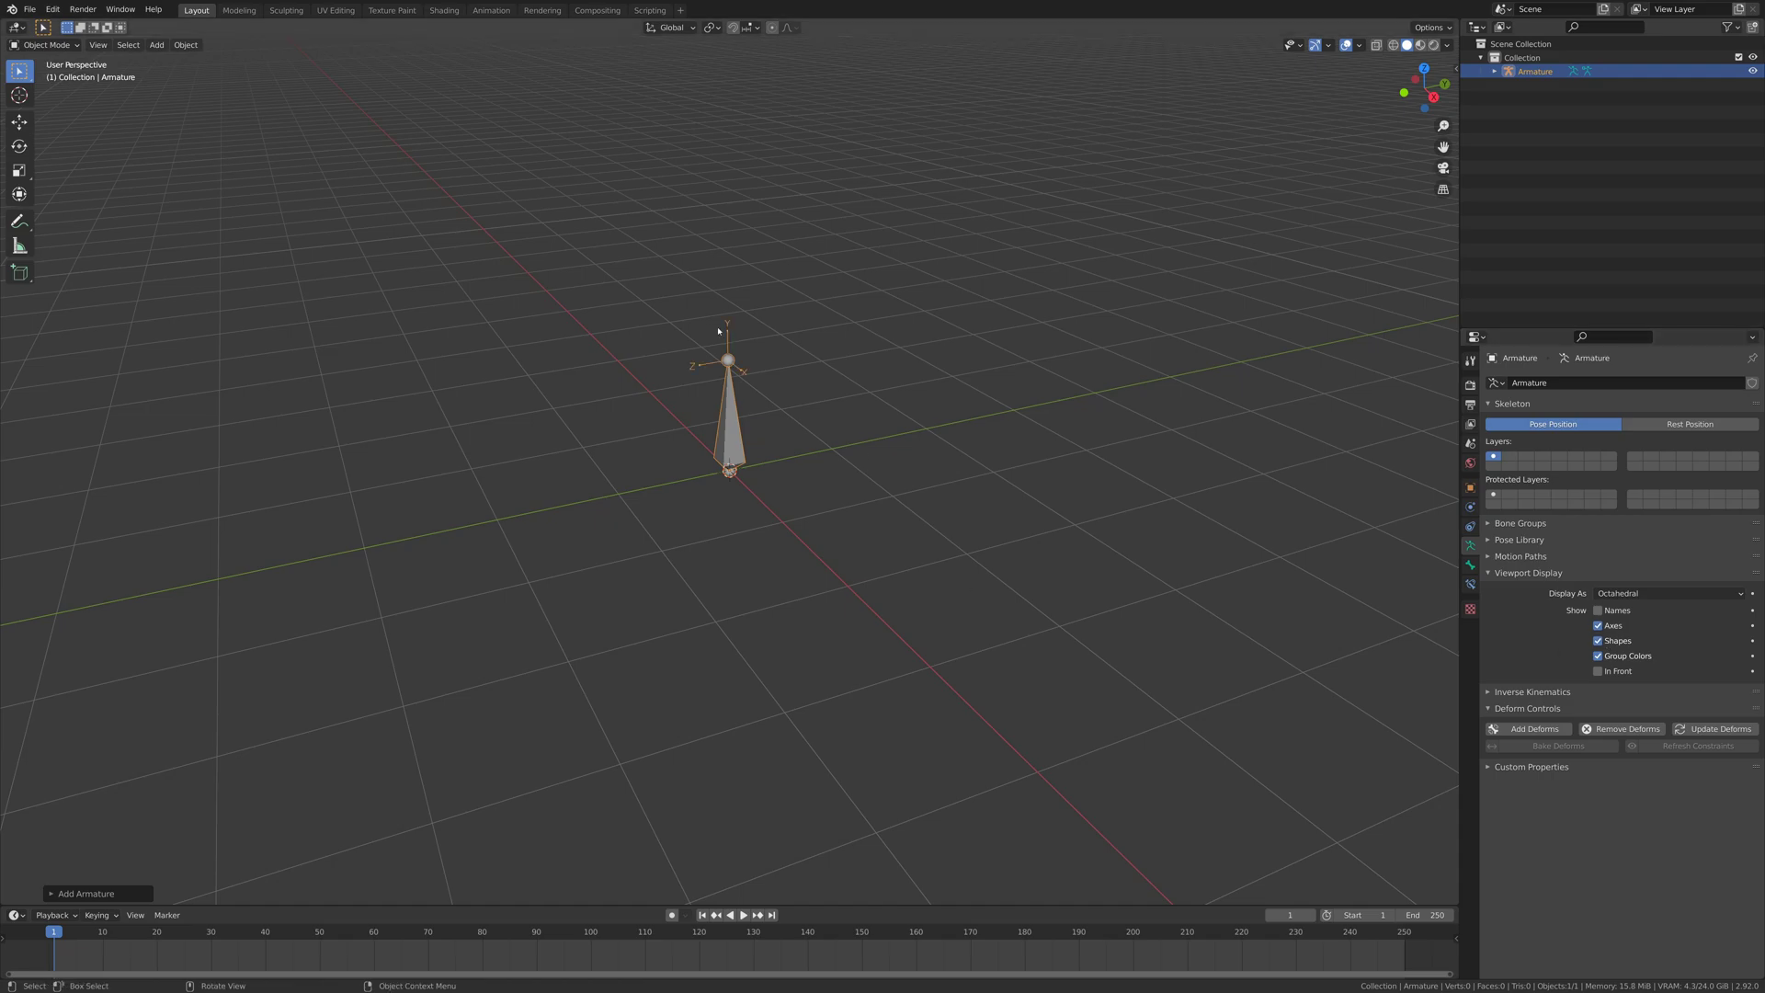
key(ctrl+Tab)
middle_drag(731, 397, 800, 375)
scroll(733, 328, up, 4)
shift+middle_drag(733, 230, 734, 328)
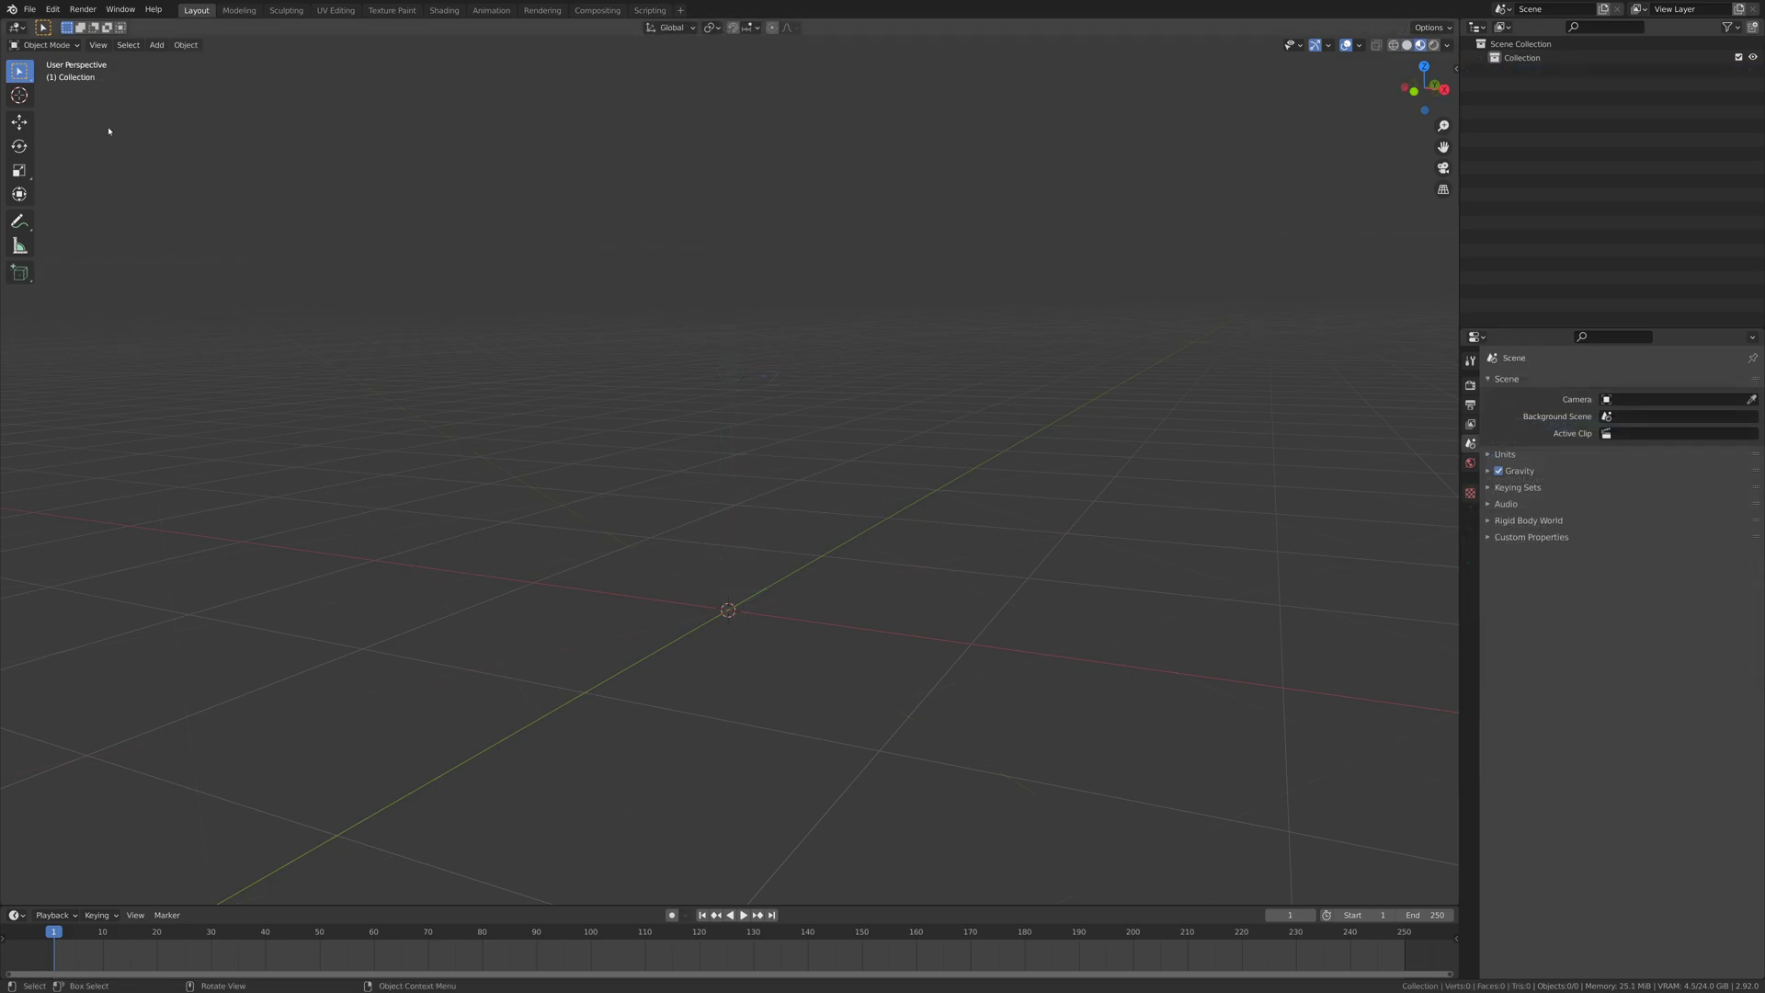
Import SK_Mannequin.FBX with the current import settings
click(30, 9)
mouse_move(88, 194)
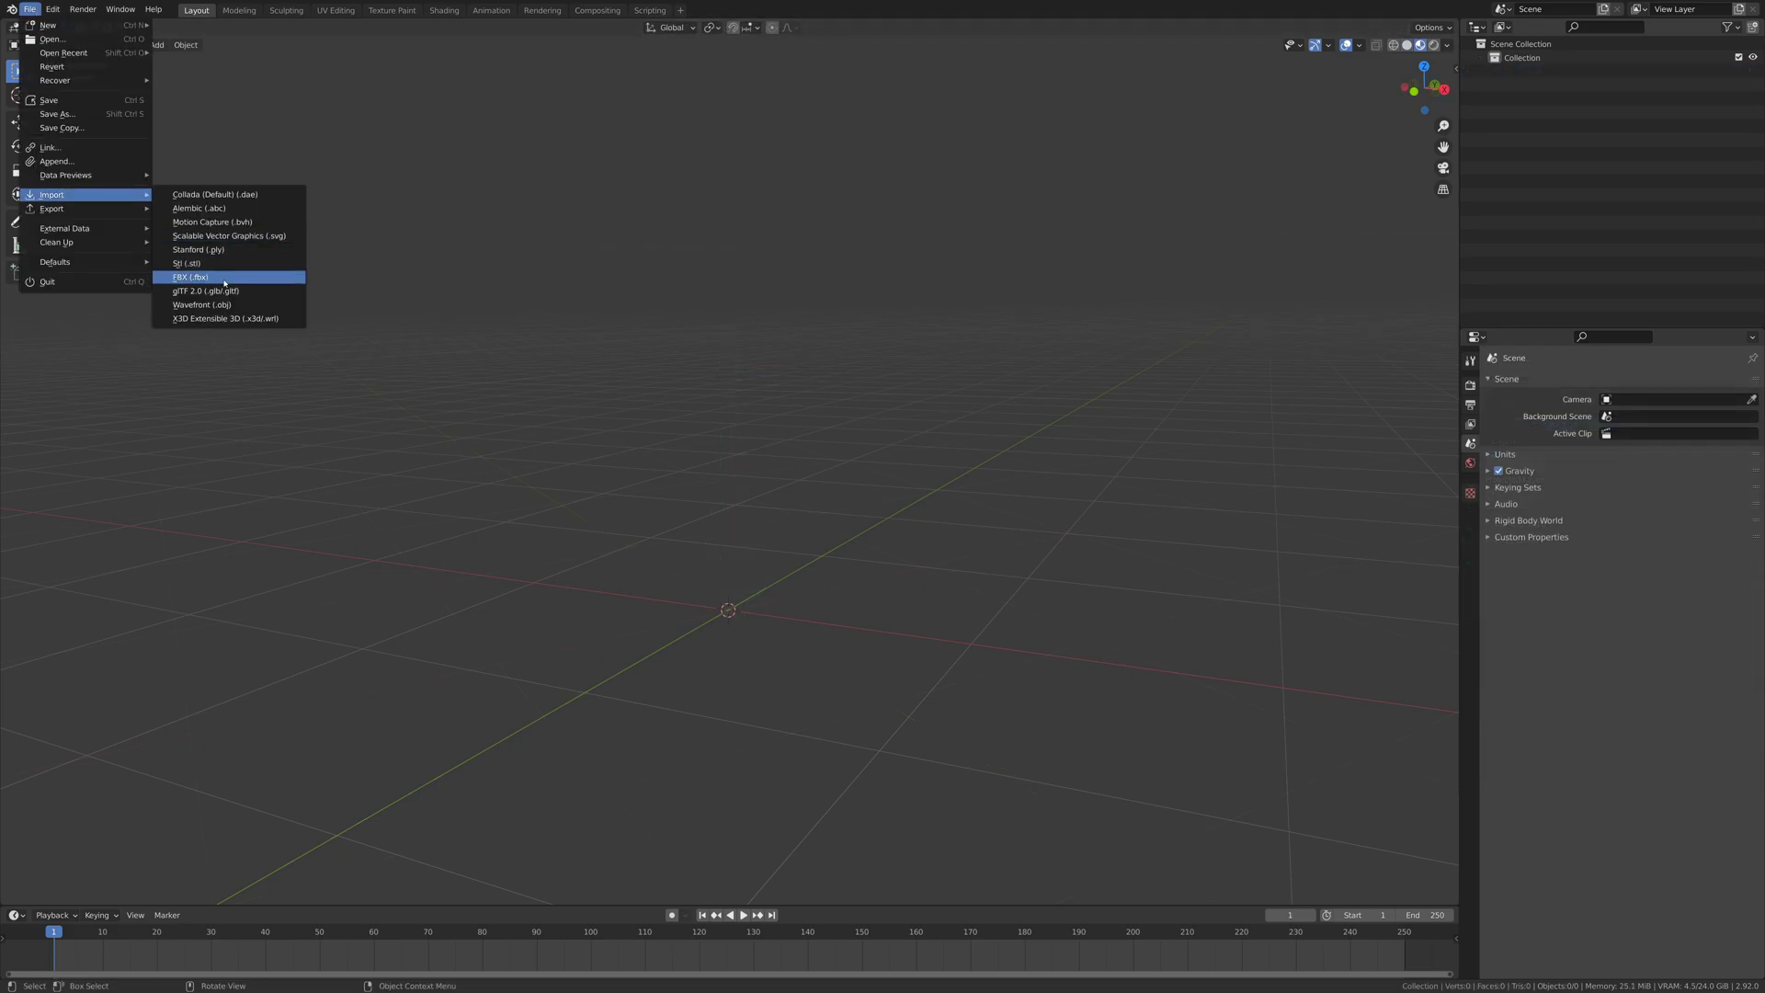
click(225, 277)
click(940, 658)
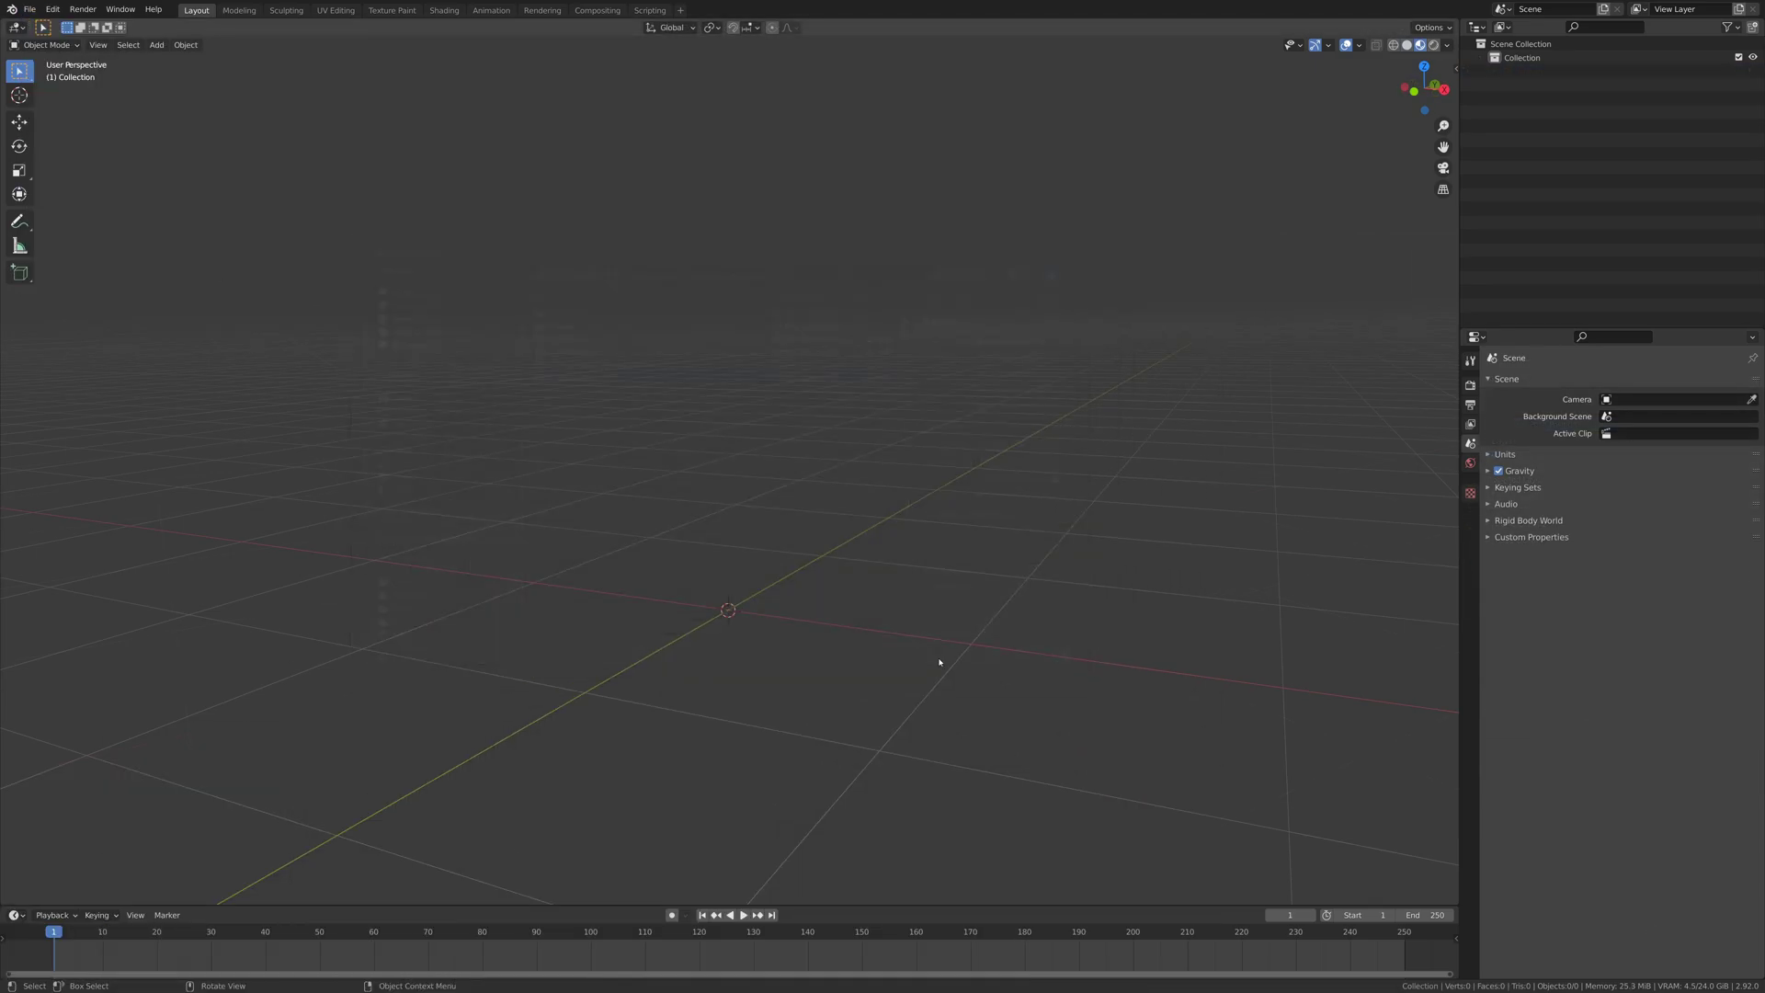
Display the mannequin's root armature in front and switch the viewport to wireframe shading
click(1470, 545)
click(1598, 671)
click(1394, 44)
click(812, 397)
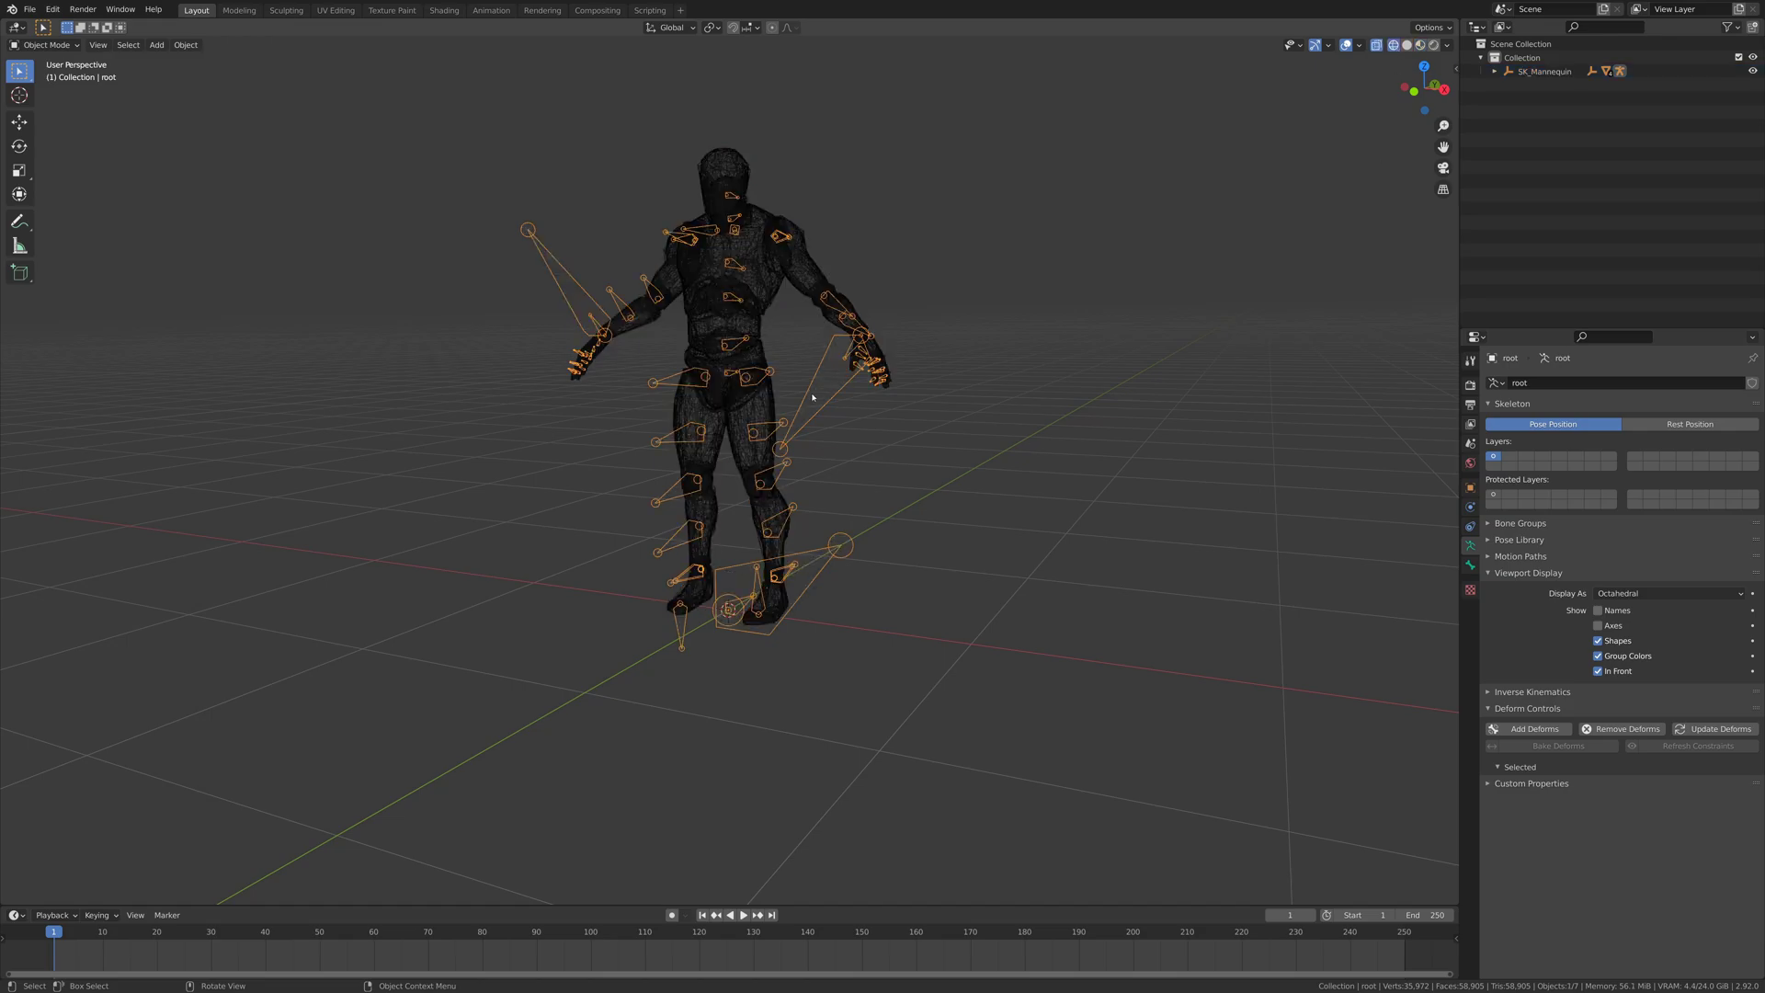
Select the whole imported mannequin and delete it from the scene
middle_drag(813, 397, 930, 488)
key(a)
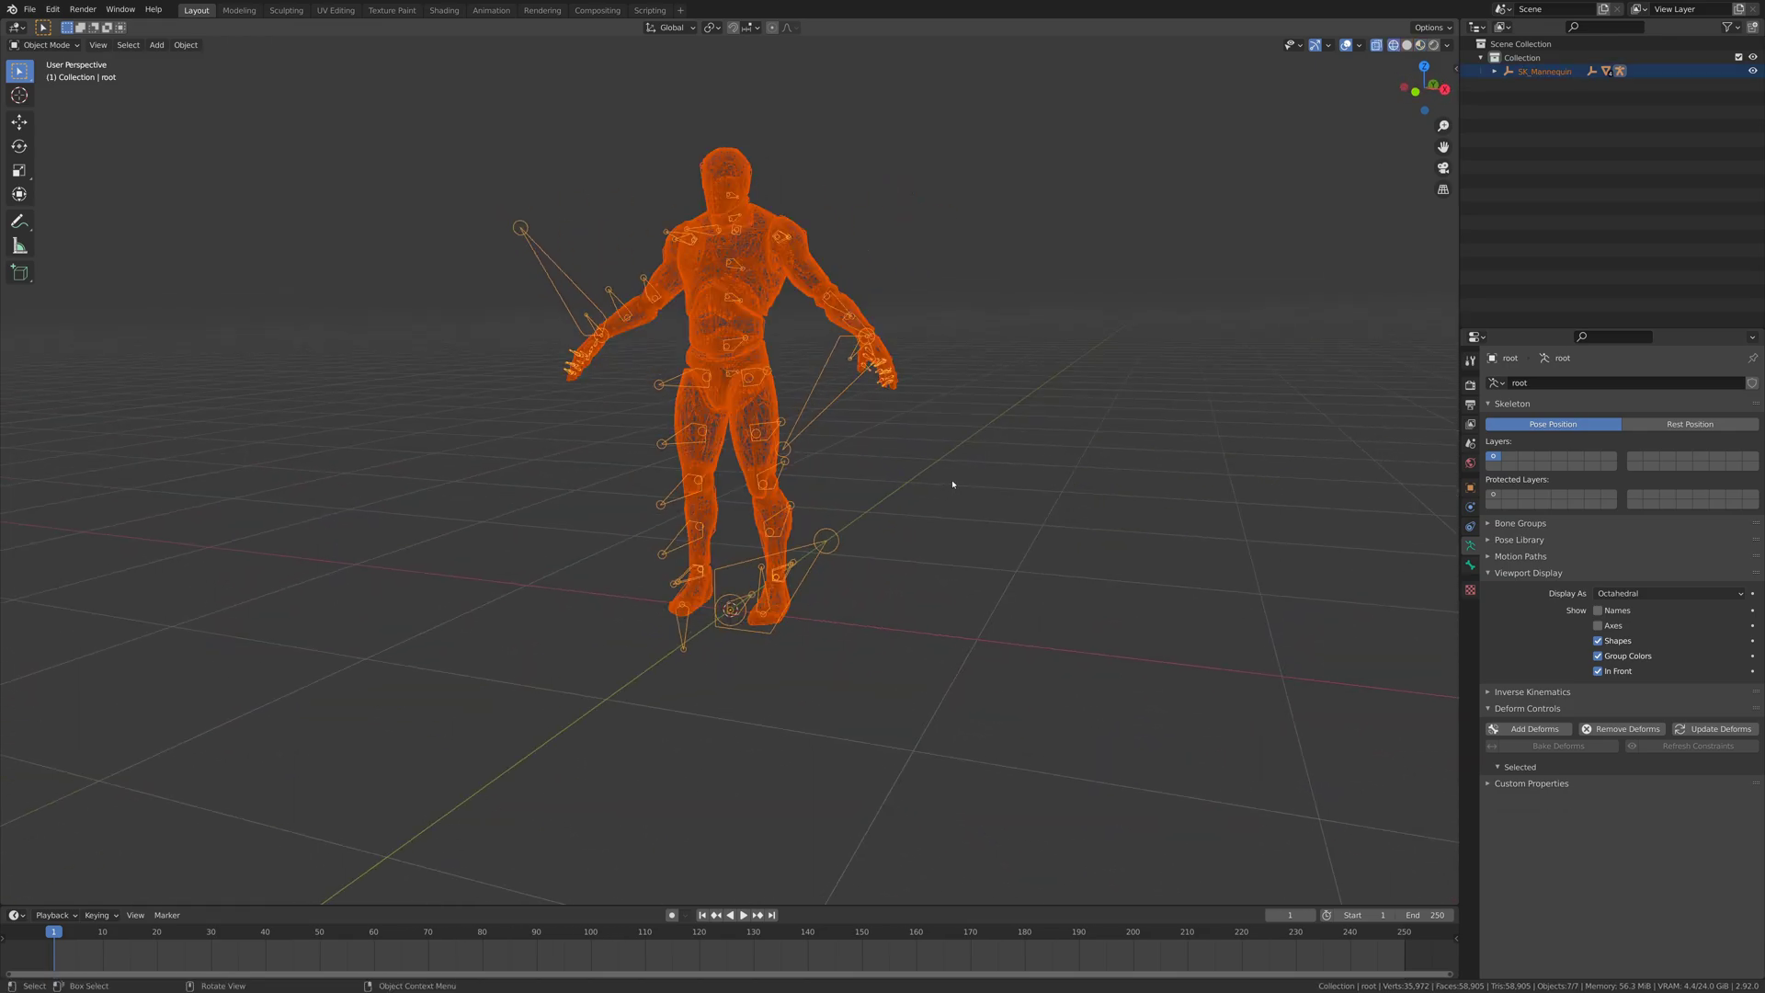
key(Delete)
Import SK_Mannequin.FBX with the armature options Force Connect Children and Automatic Bone Orientation enabled
click(30, 9)
mouse_move(64, 194)
click(224, 277)
click(469, 320)
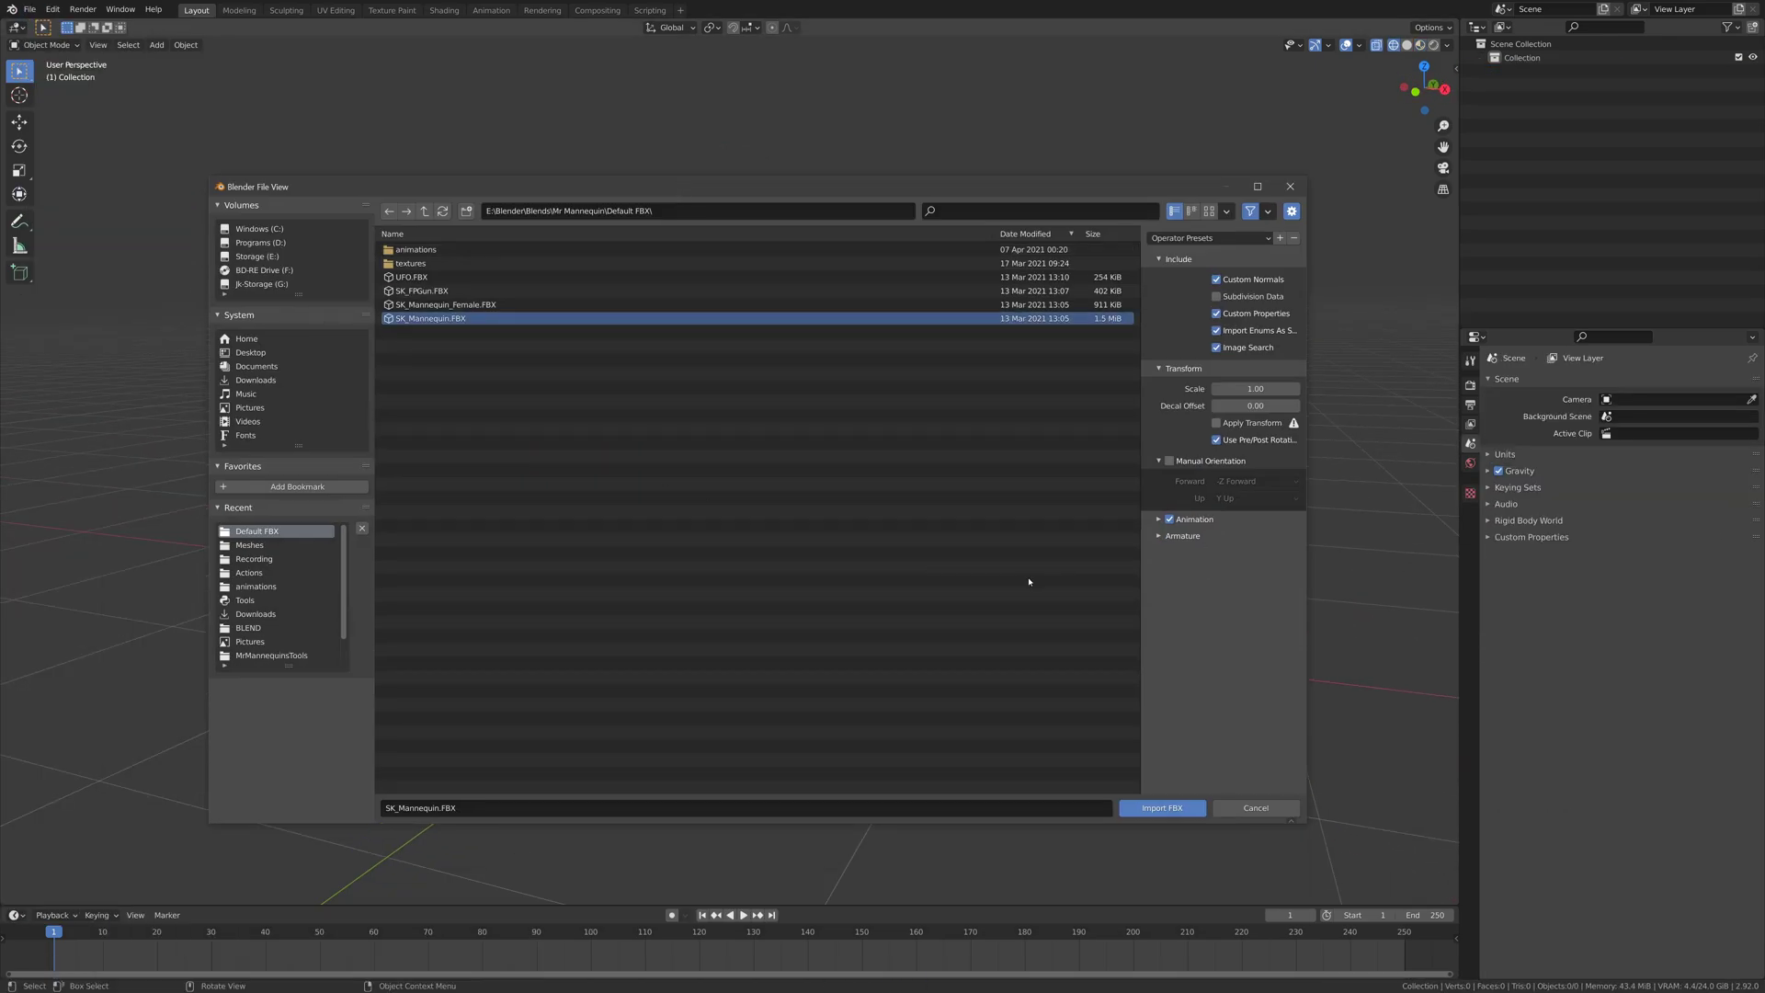
click(1167, 536)
click(1216, 573)
click(1217, 589)
click(1161, 807)
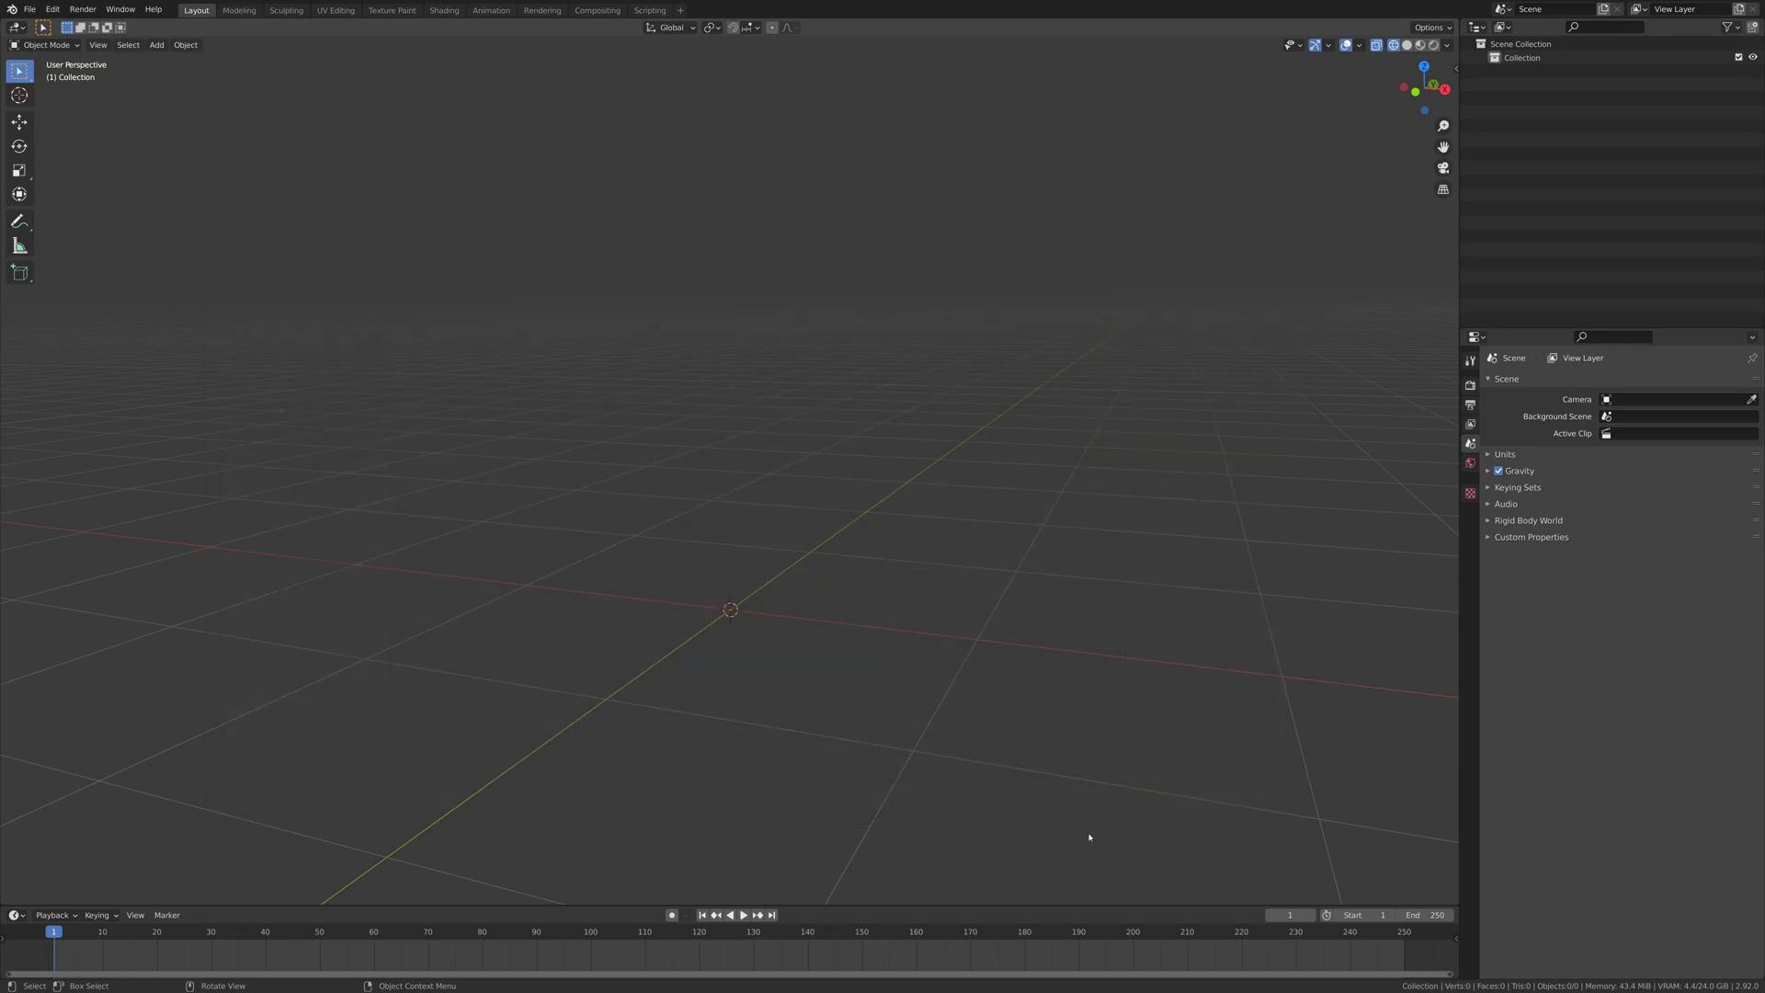
middle_drag(981, 473, 969, 552)
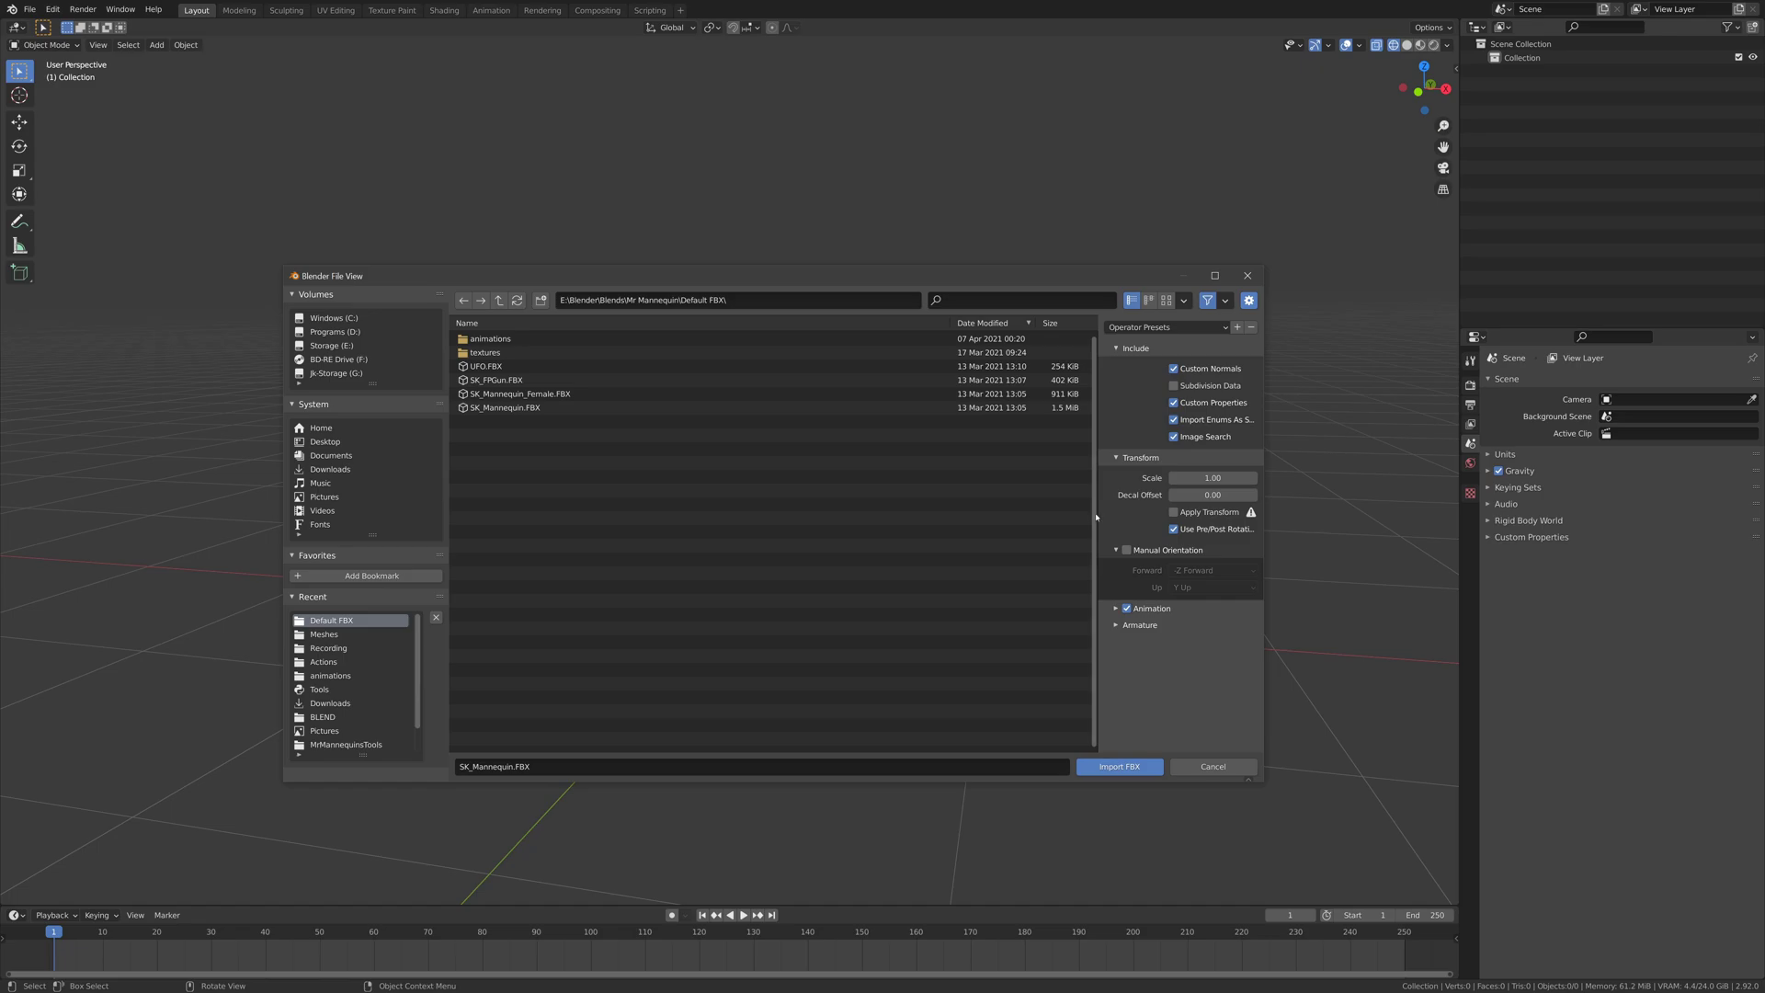
Review the FBX armature import options for the primary and secondary bone axes, and leave without importing
drag(1097, 513, 1002, 515)
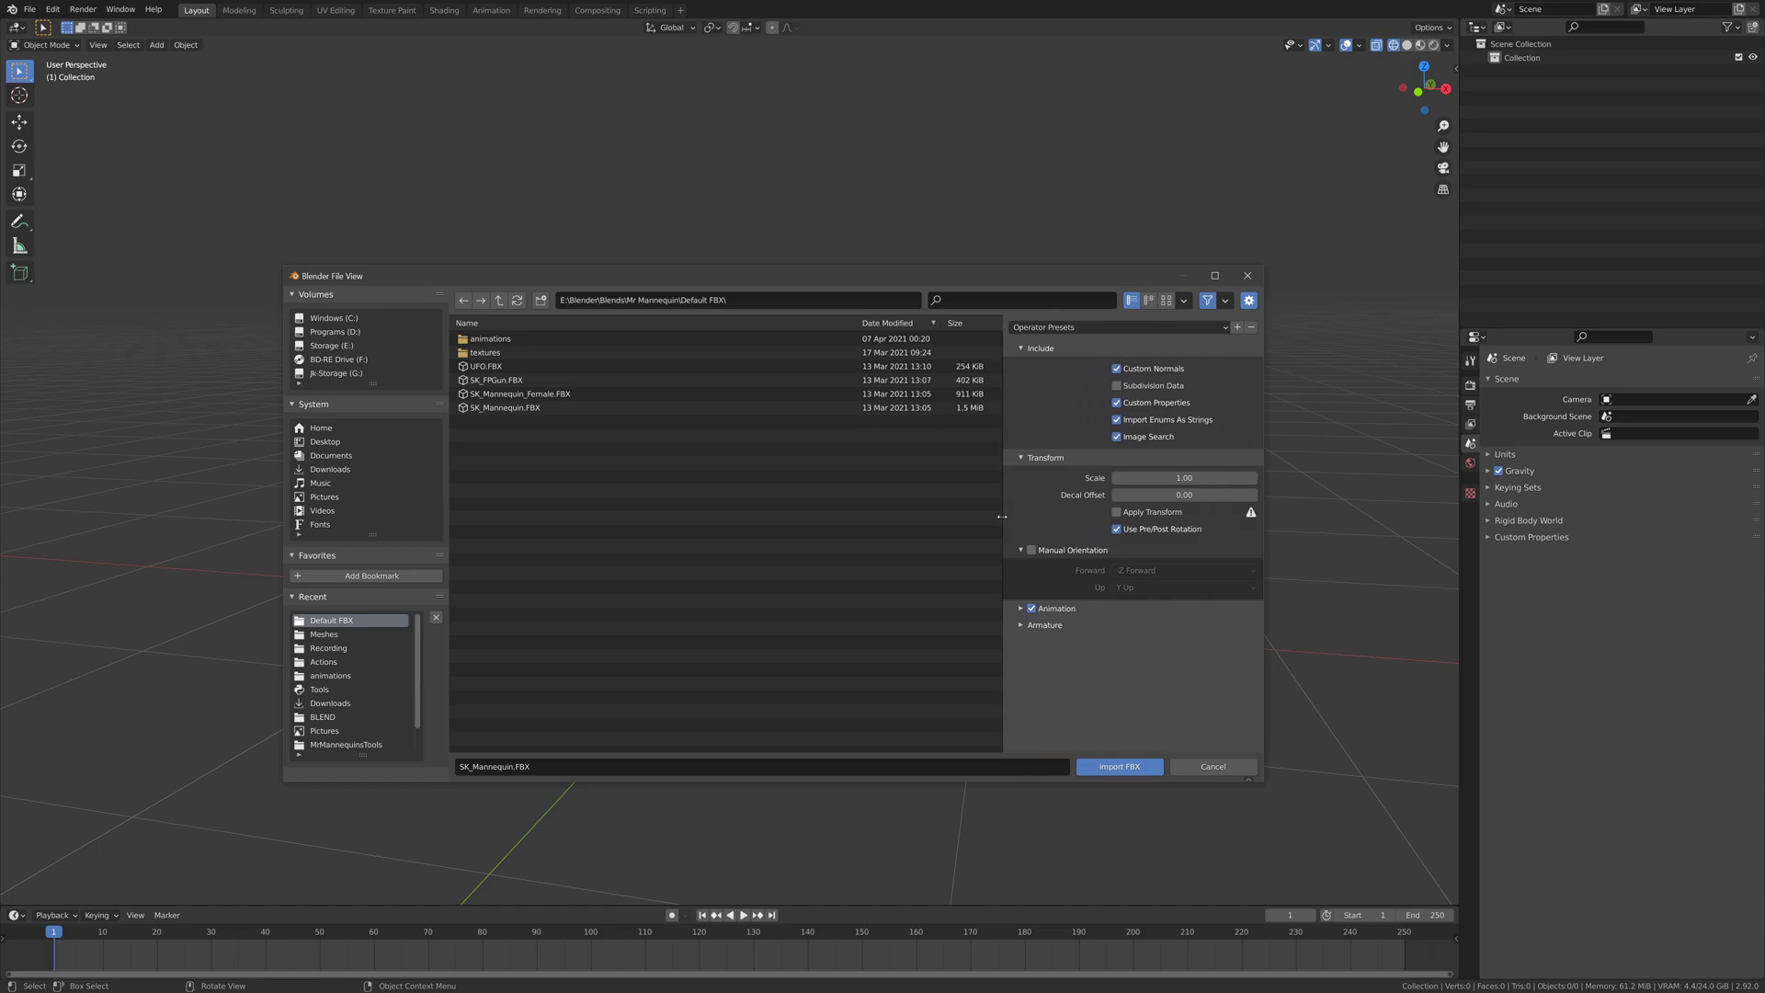
click(1021, 625)
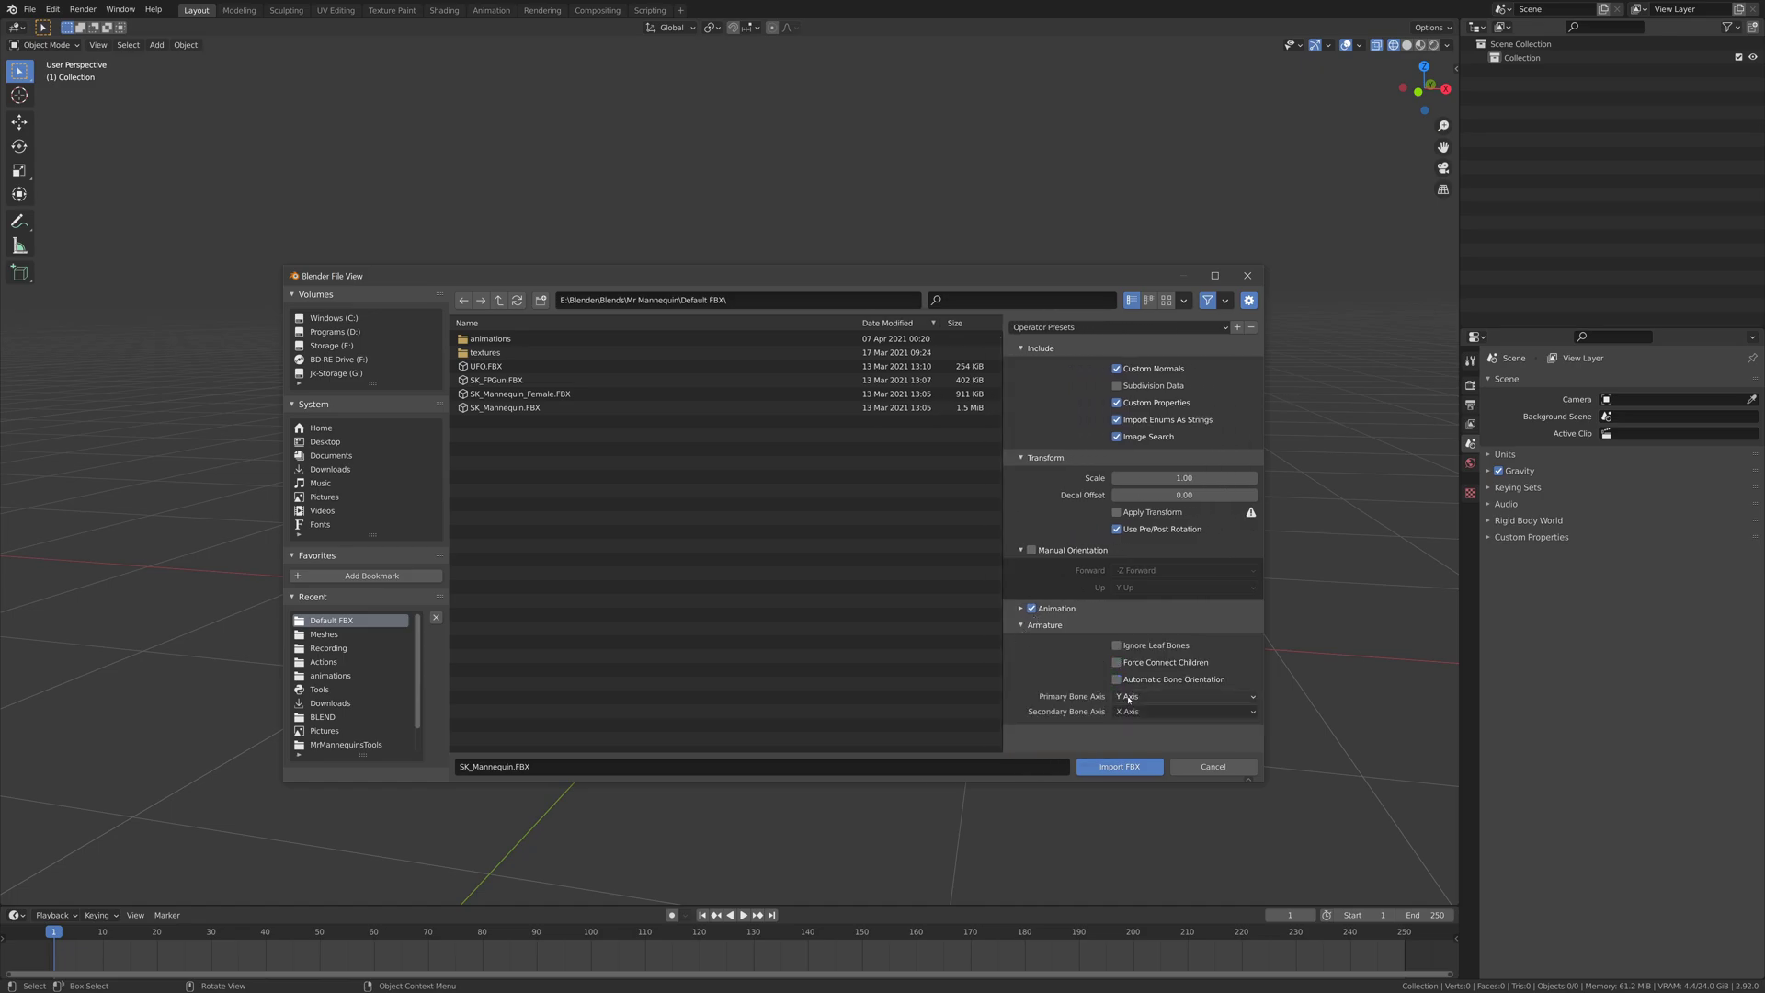
click(1158, 698)
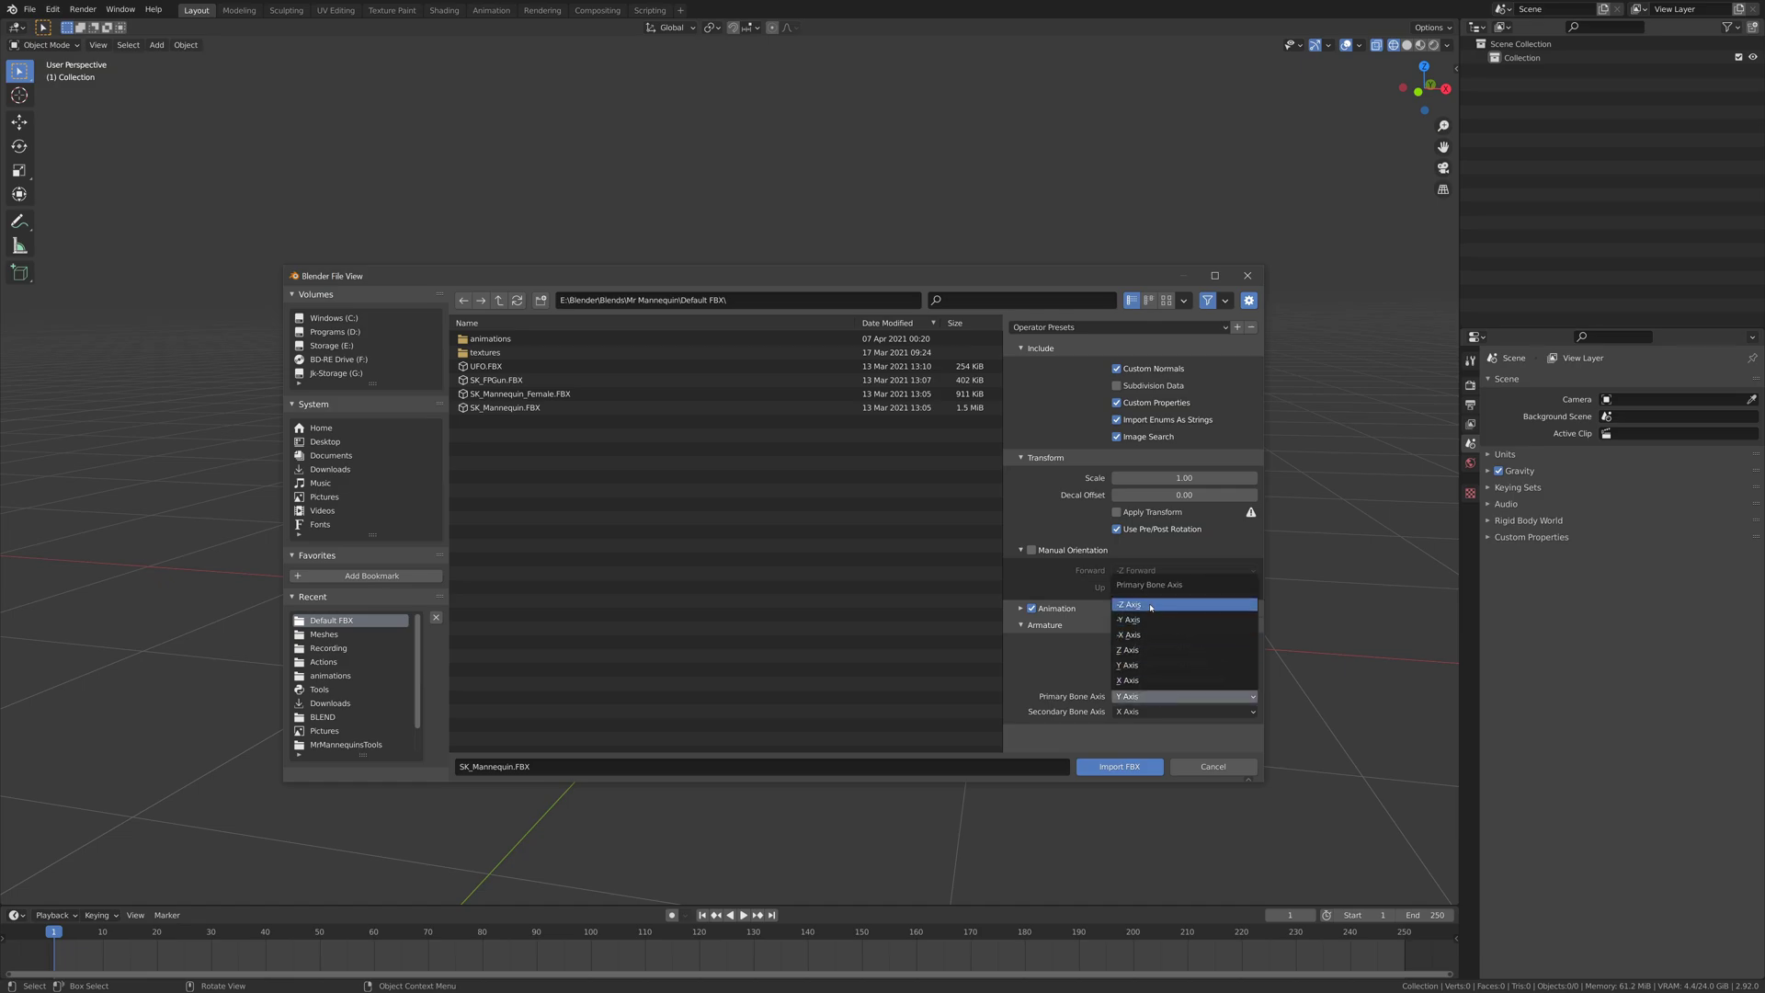
click(1153, 681)
click(1155, 713)
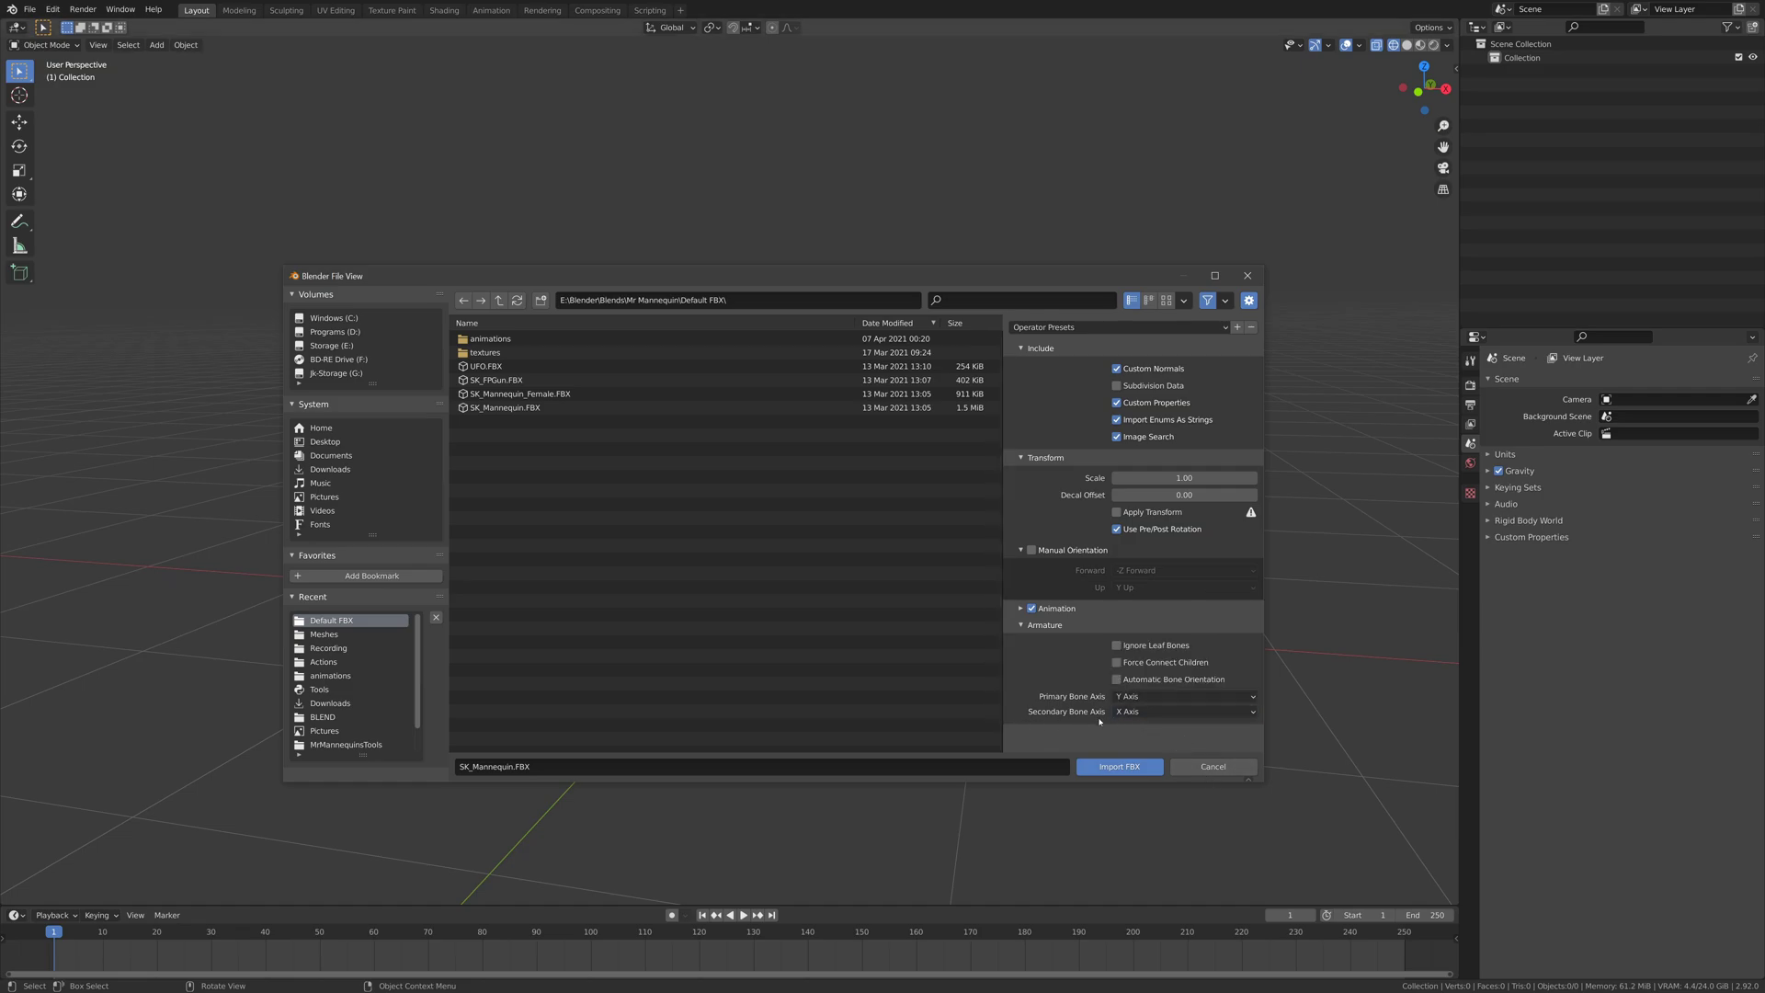
click(1211, 767)
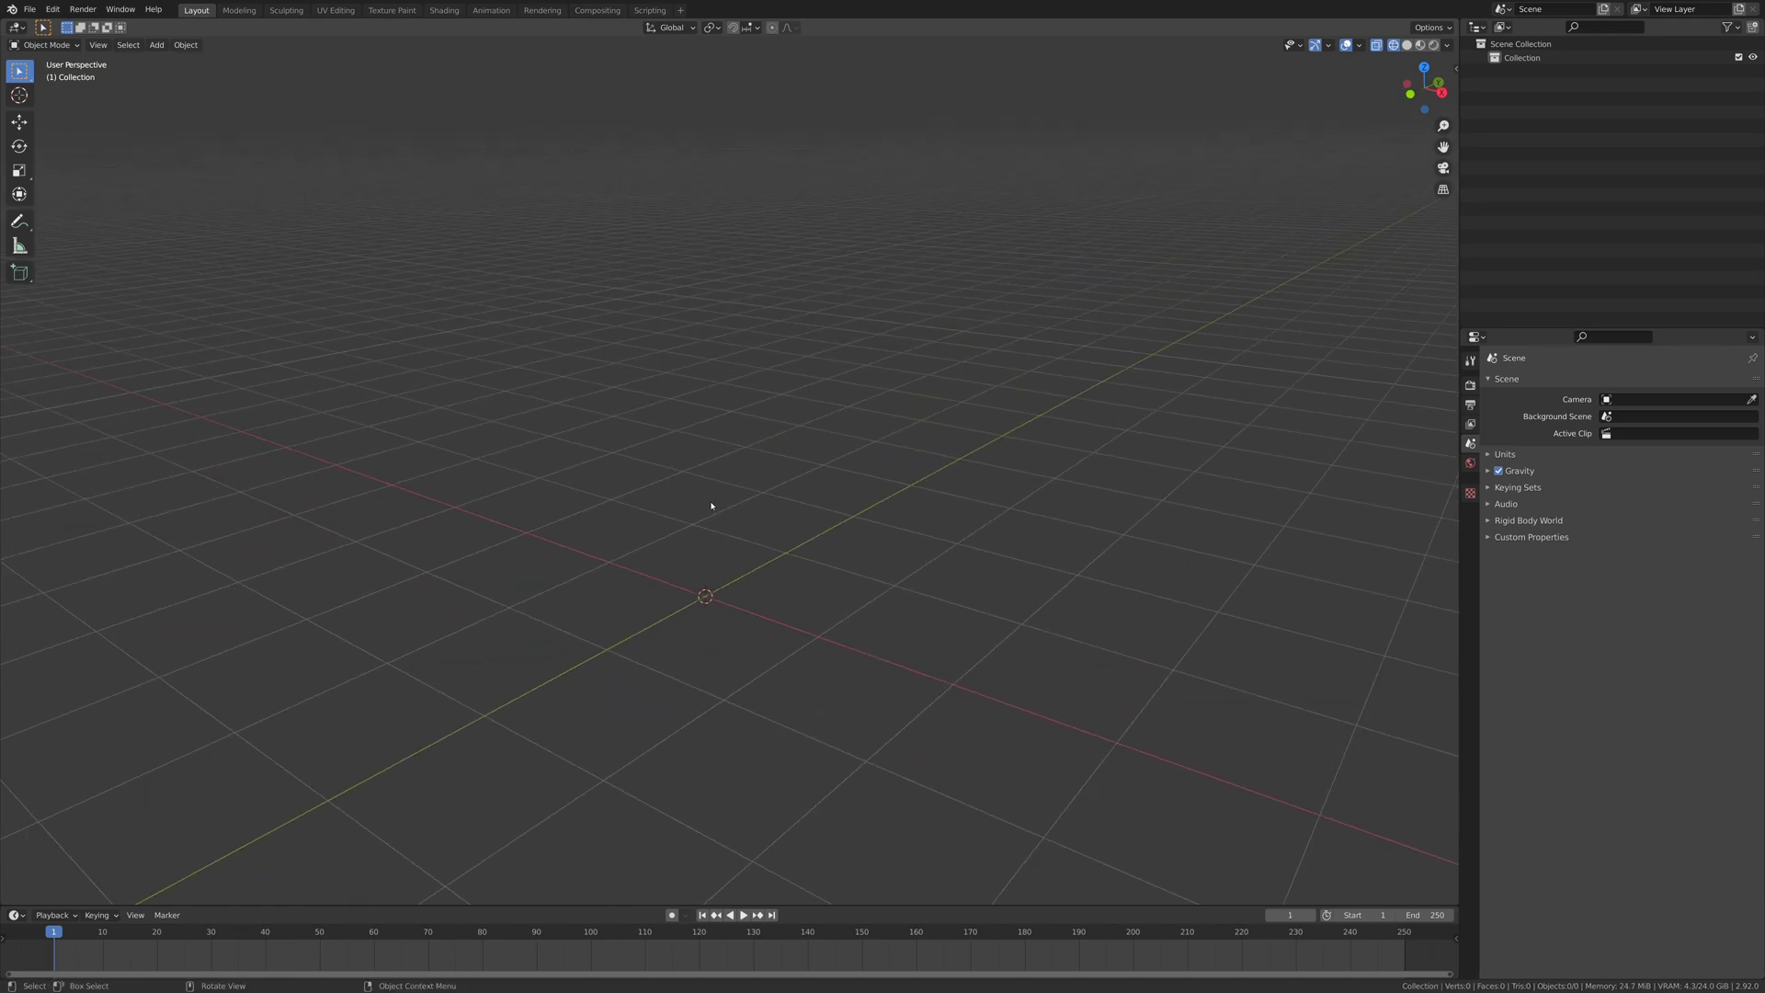
Paste the copied control and deform armatures into the scene, select both and switch to Pose Mode
key(ctrl+v)
click(691, 392)
shift+click(769, 445)
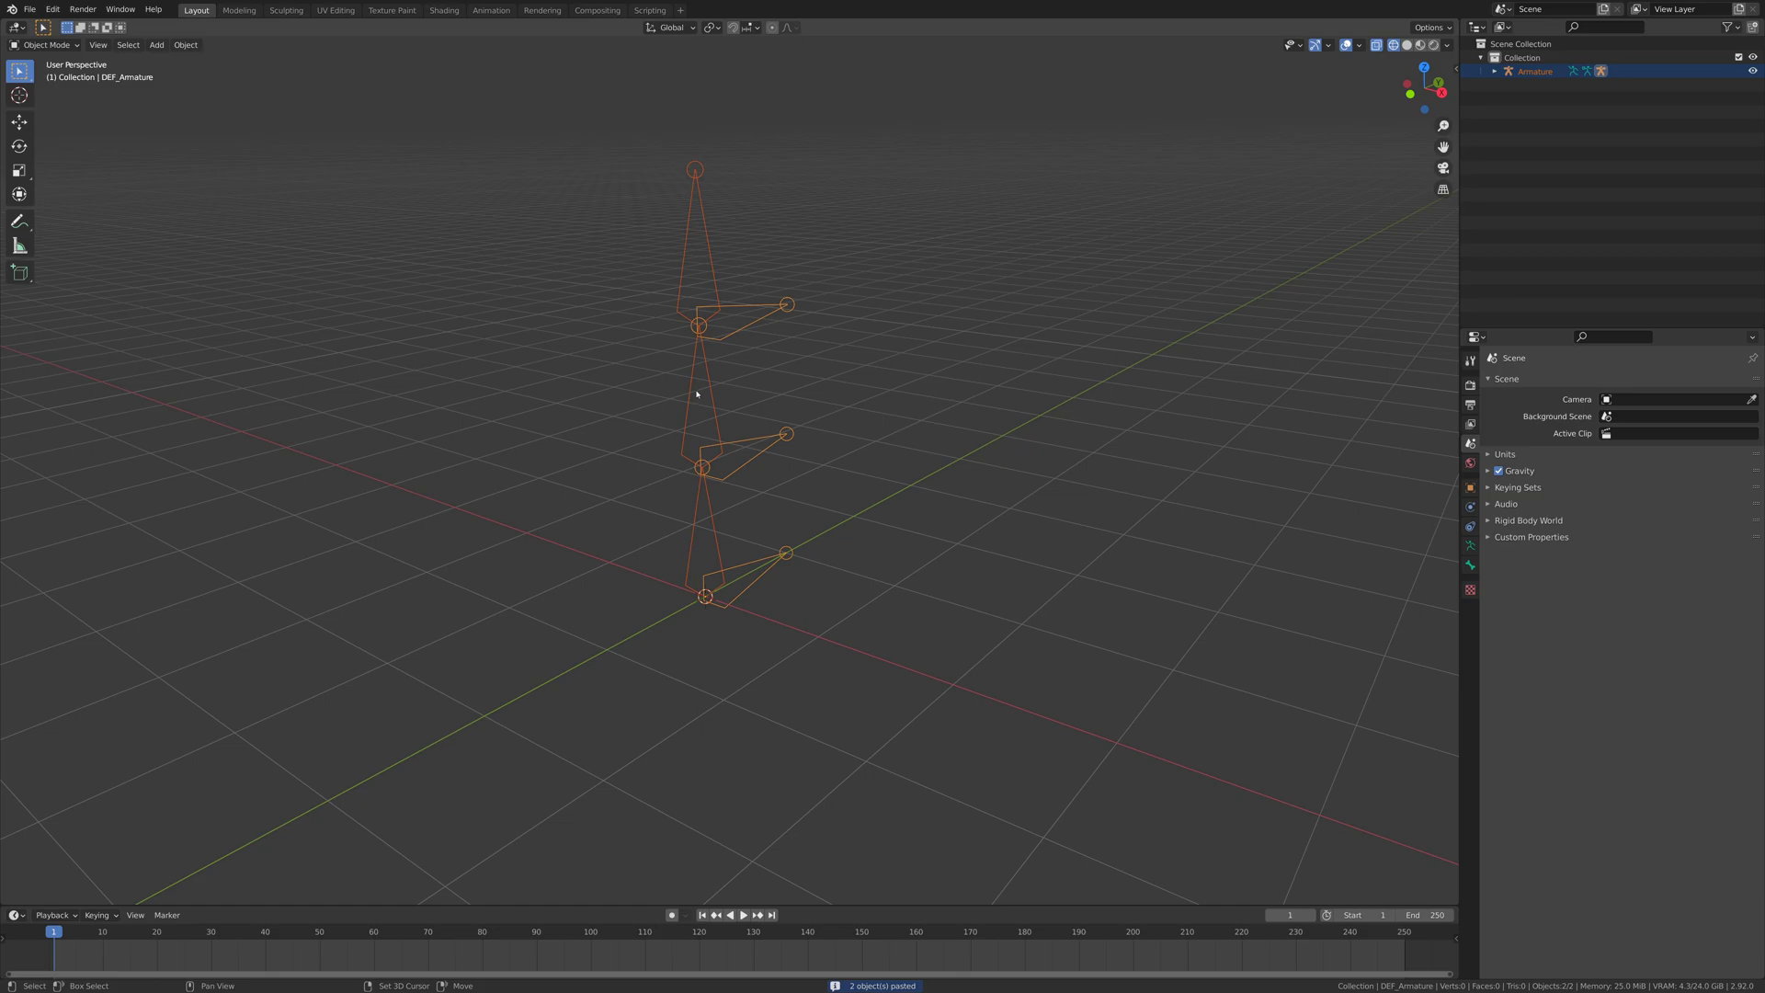
shift+click(697, 394)
key(ctrl+Tab)
Rotate the topmost control bone of the chain in two different views
click(704, 281)
middle_drag(873, 400, 840, 382)
key(r)
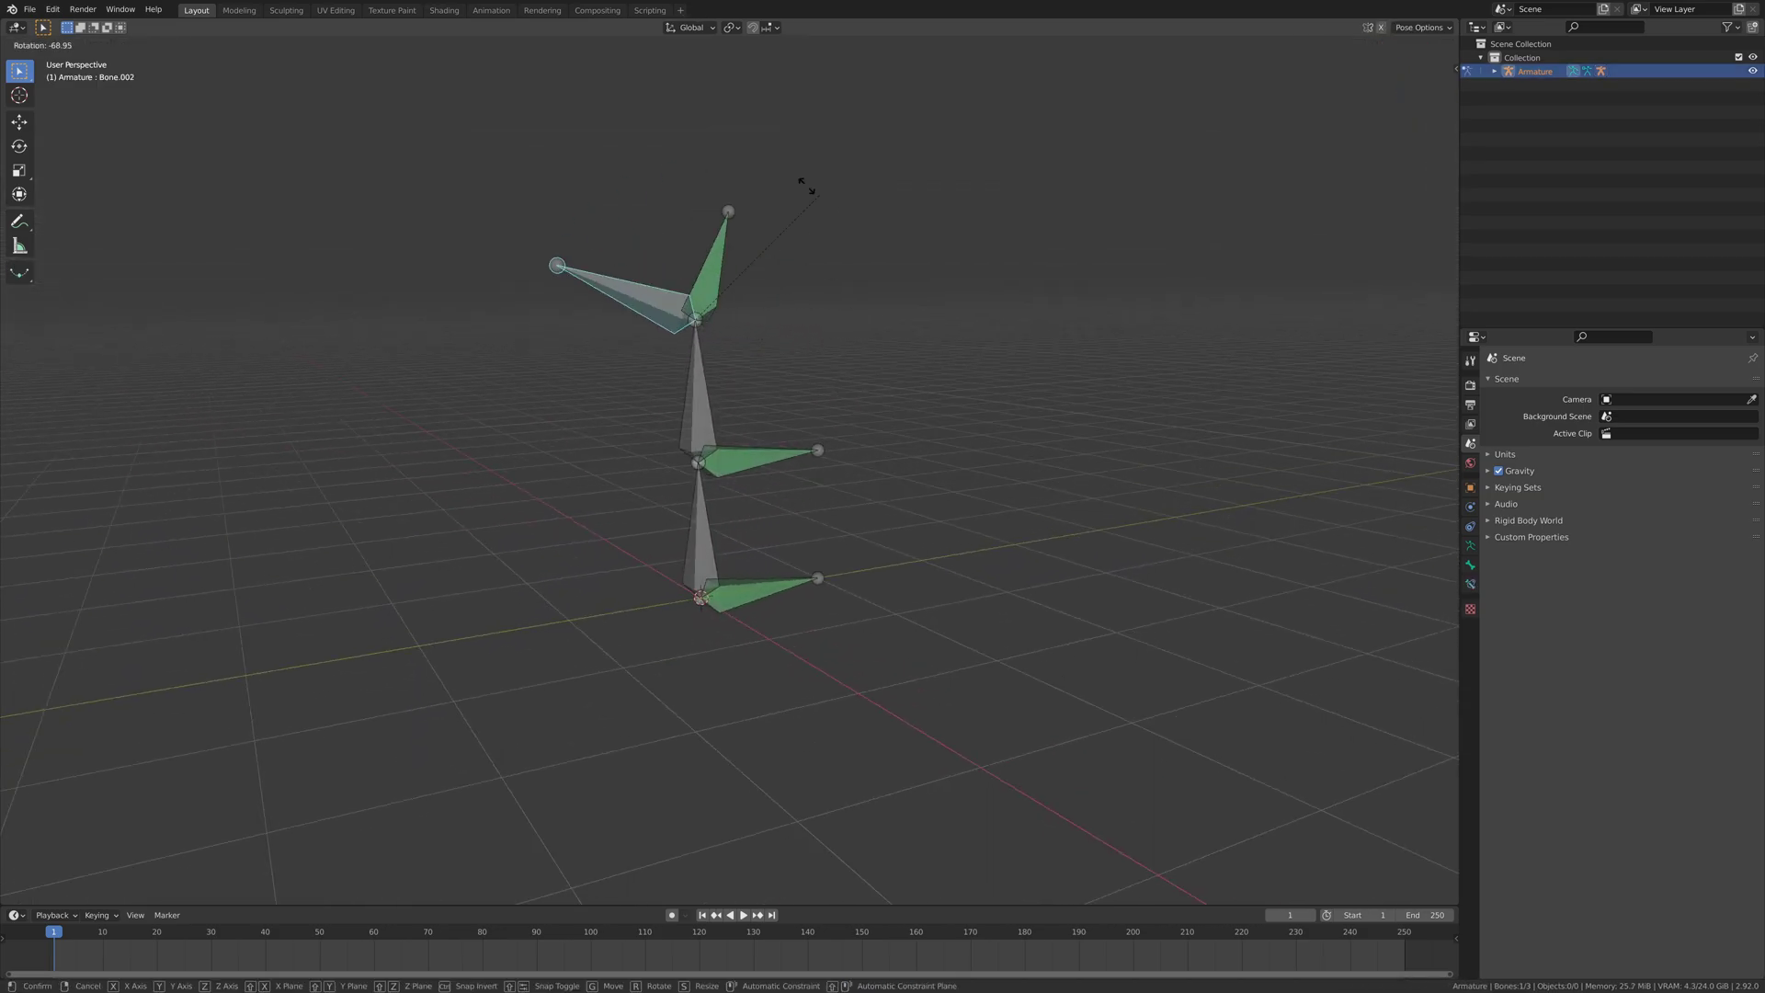
click(792, 198)
middle_drag(708, 423, 910, 455)
key(r)
click(855, 351)
middle_drag(874, 368, 697, 405)
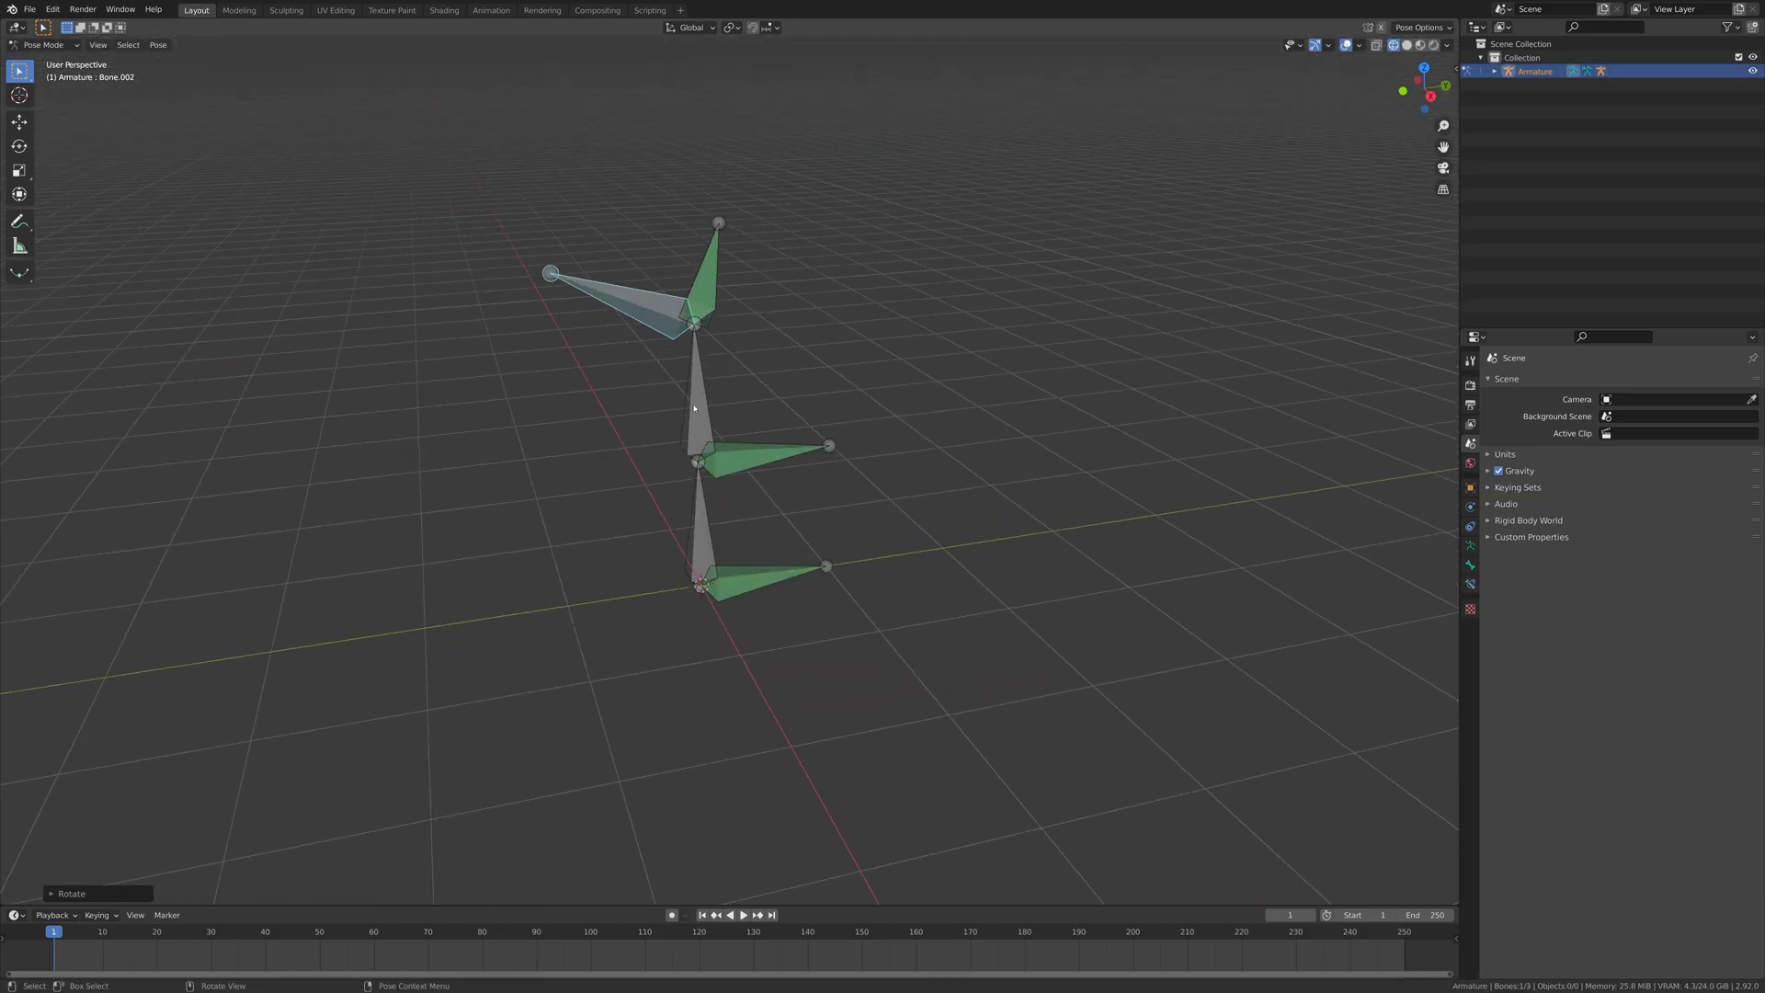
Rotate the middle control bone and move it away from the base bone
click(696, 406)
key(r)
click(784, 422)
key(g)
click(779, 371)
middle_drag(625, 460, 788, 425)
key(g)
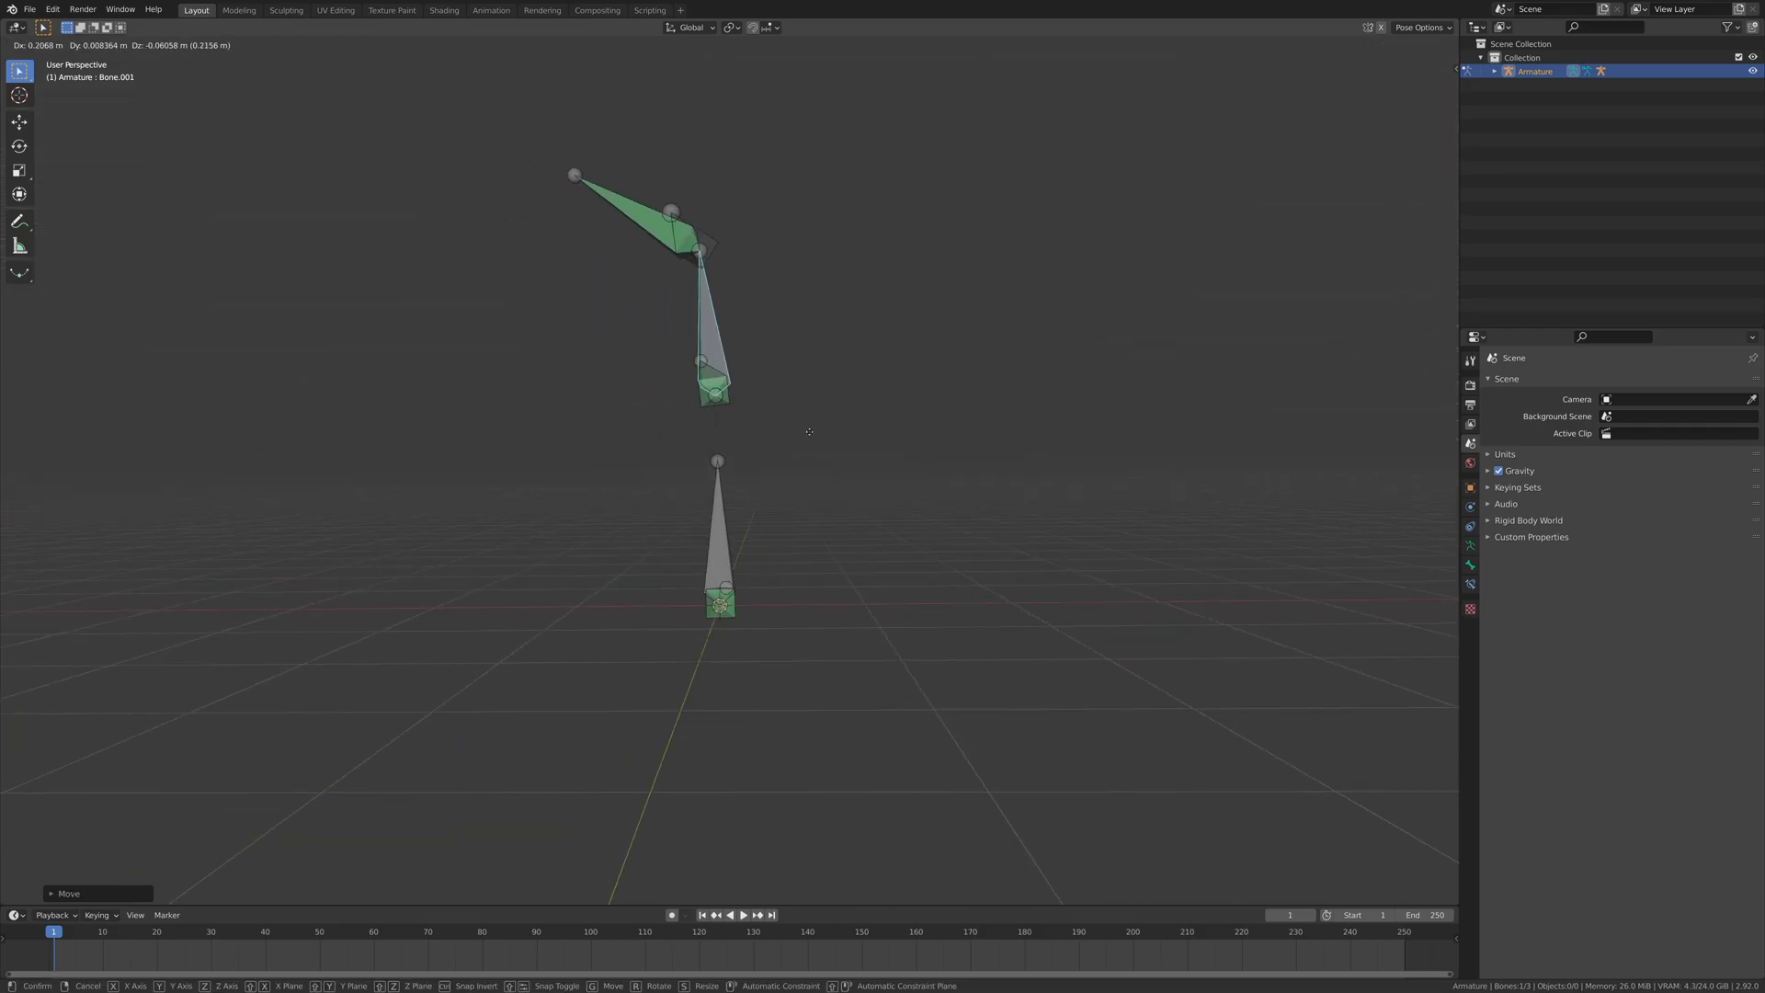
click(855, 429)
Rotate the base control bone and try scaling it, cancelling the scaling
click(723, 513)
key(r)
click(824, 475)
key(s)
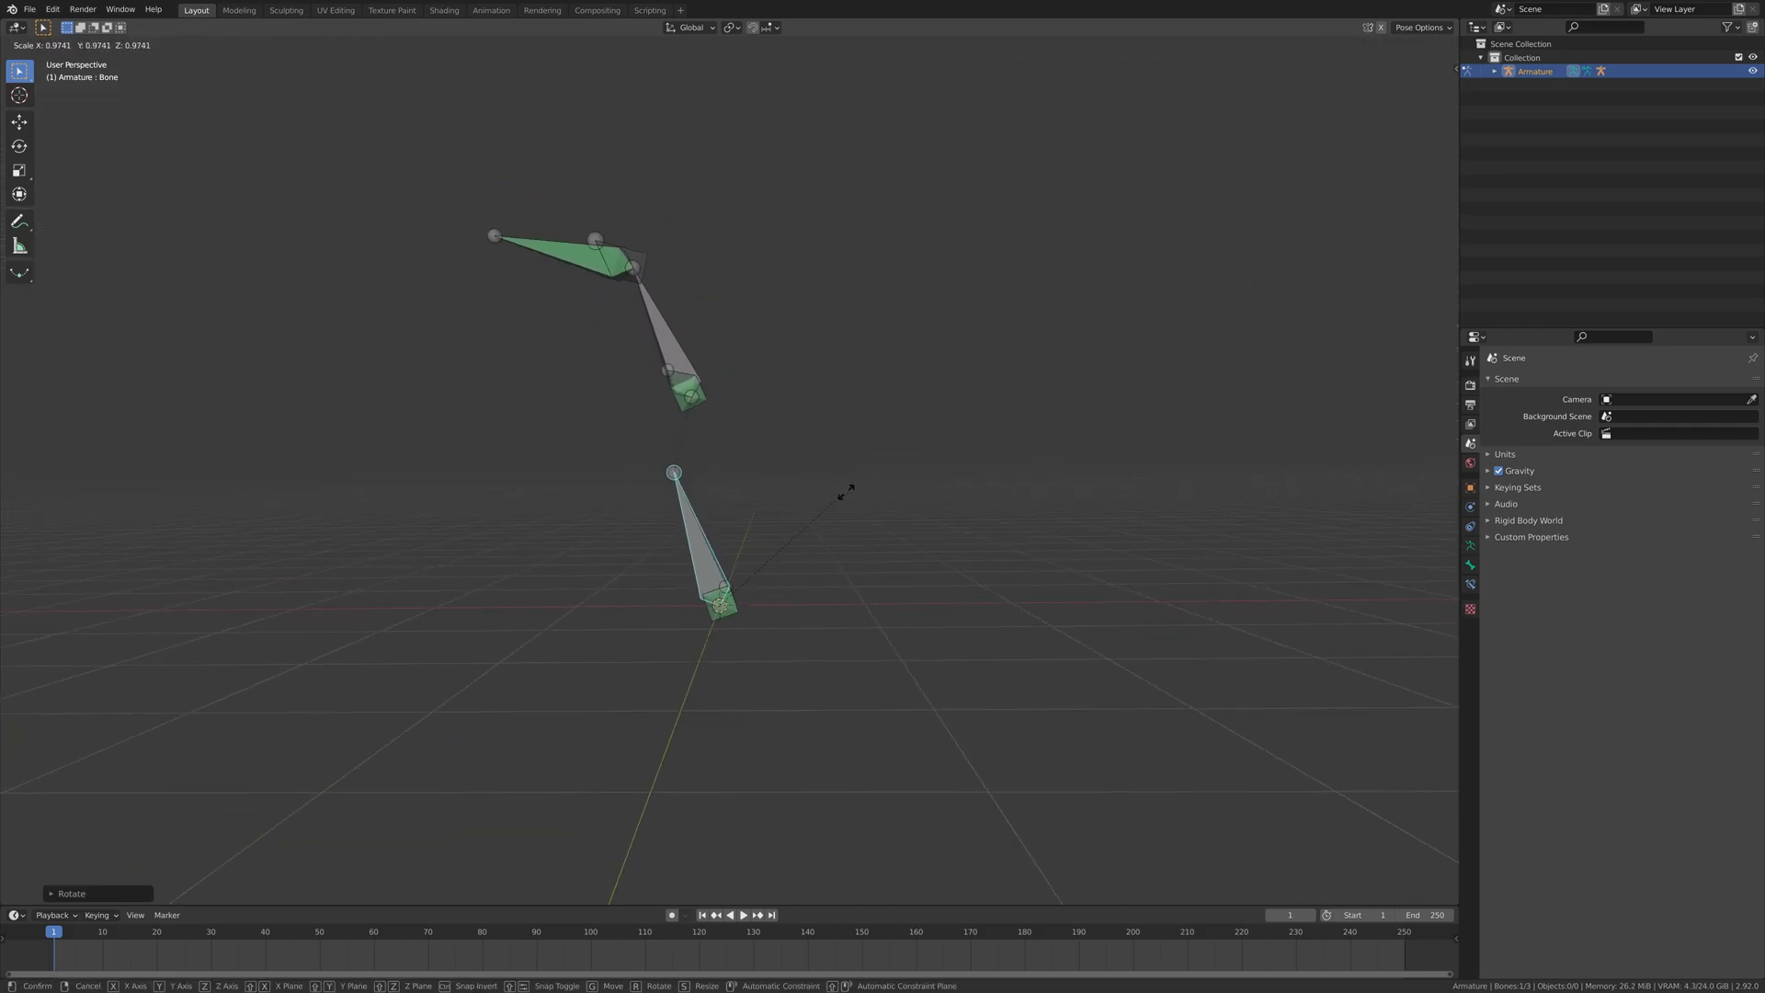
right_click(843, 493)
middle_drag(883, 496, 779, 546)
key(s)
right_click(869, 482)
Delete the pasted armatures and import SK_Mannequin_Female.FBX
key(ctrl+Tab)
key(Delete)
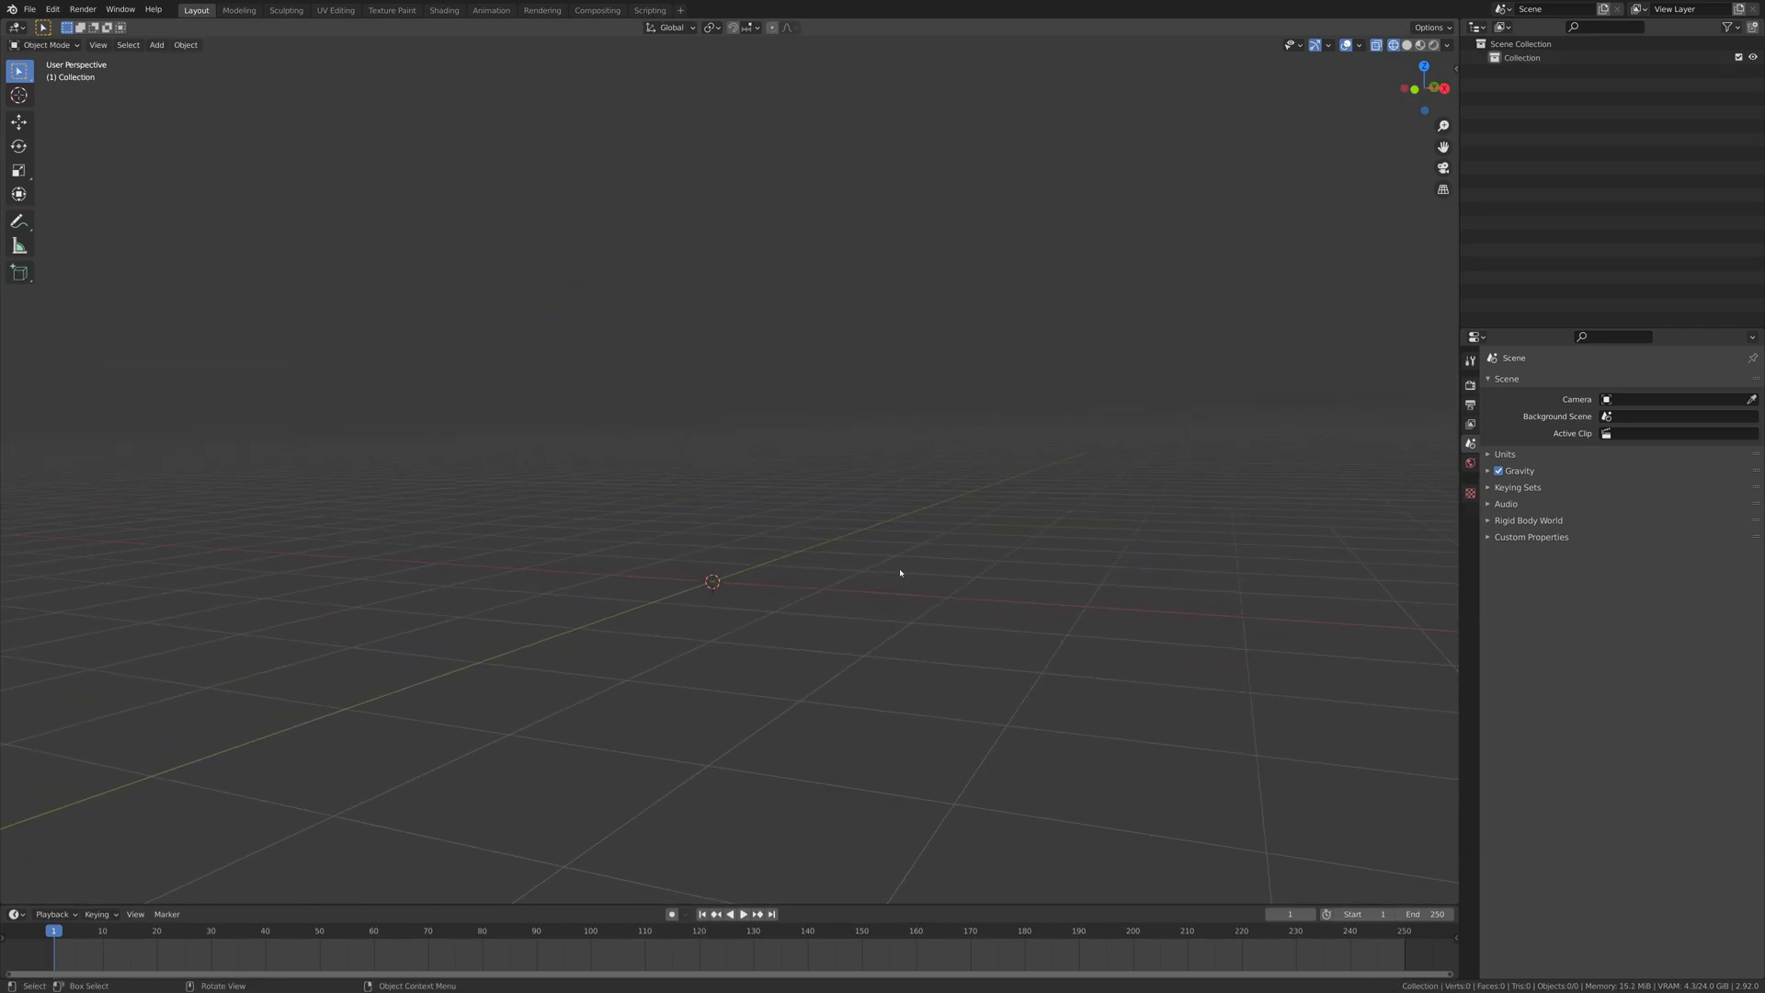
click(30, 8)
mouse_move(55, 189)
click(184, 278)
click(488, 358)
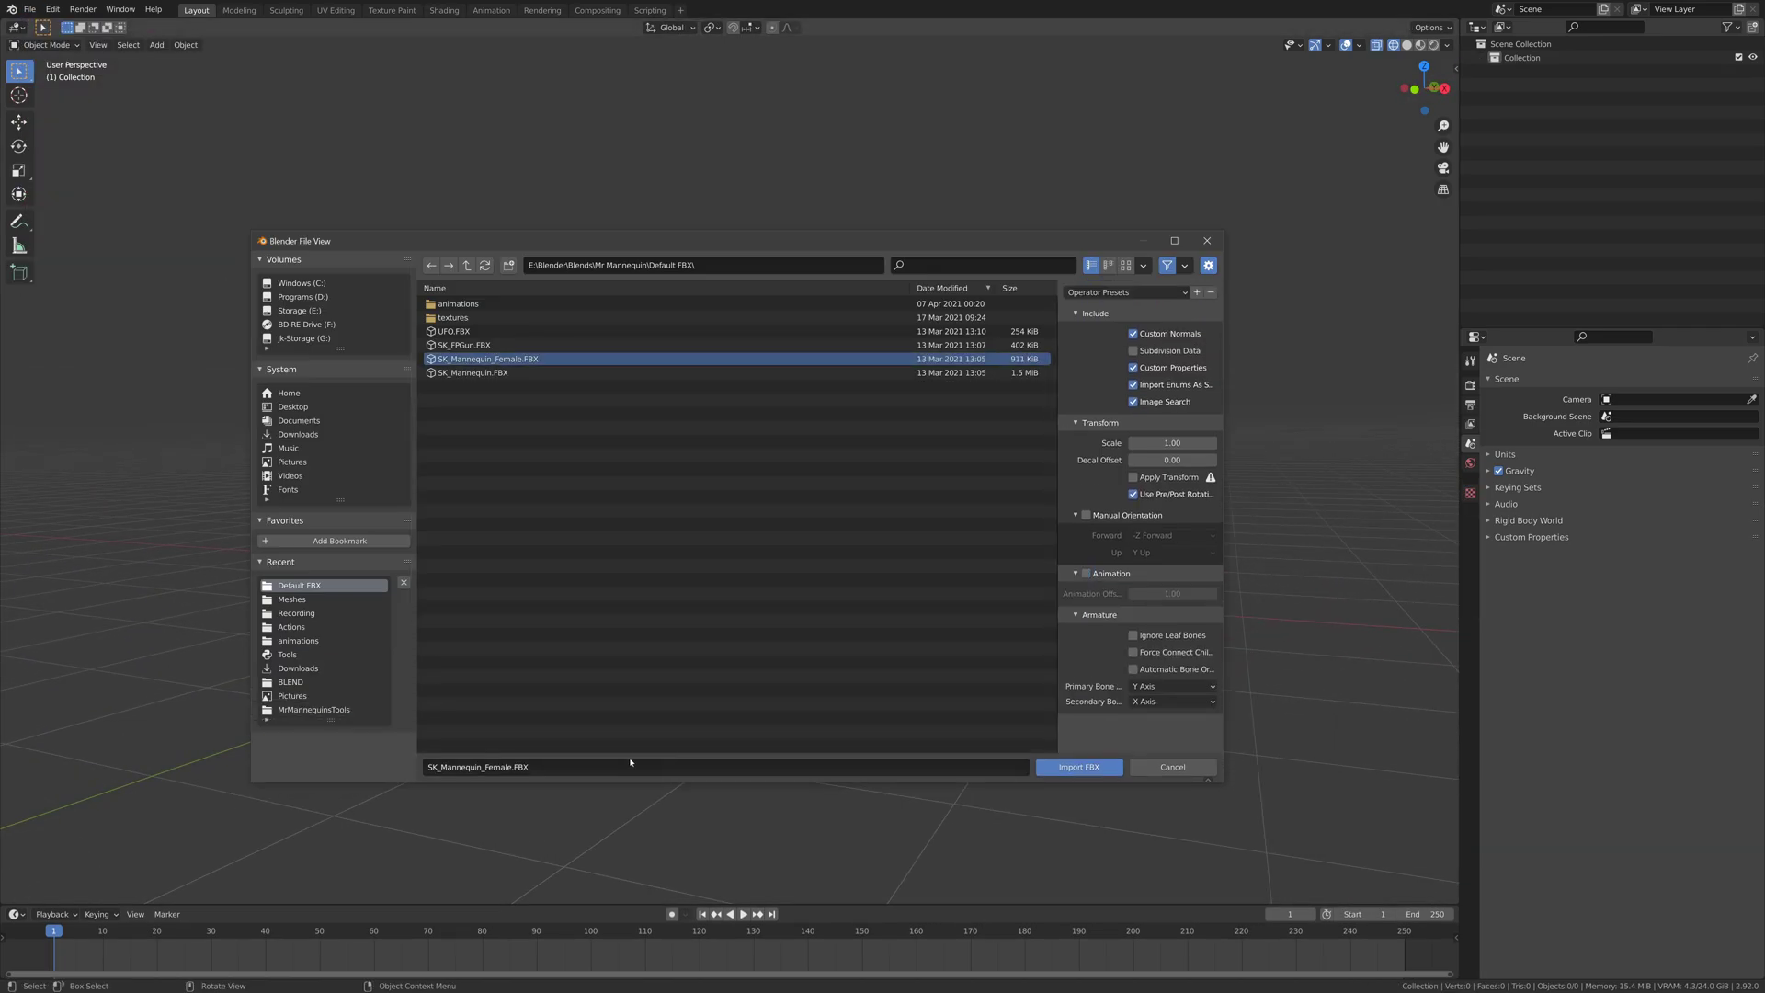
key(Return)
In Pose Mode, select the bone chain from pelvis to head and add deform controls with Orient Controls and Only Selected enabled
key(ctrl+Tab)
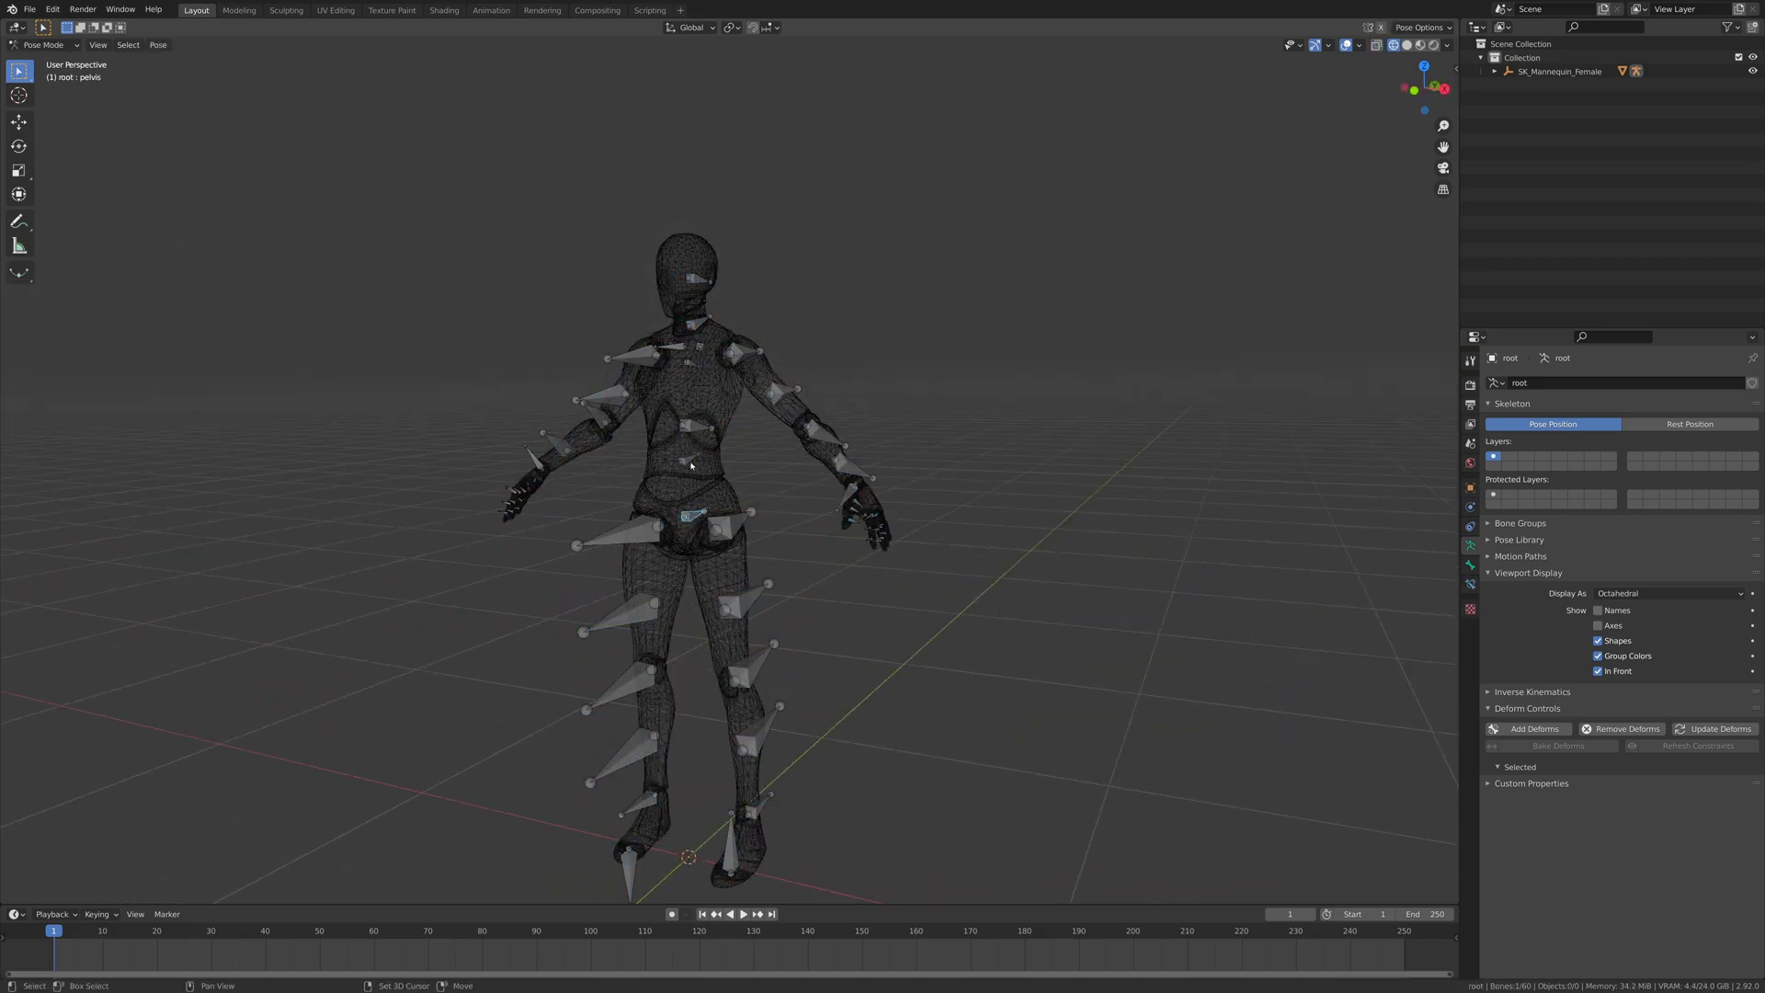
click(698, 277)
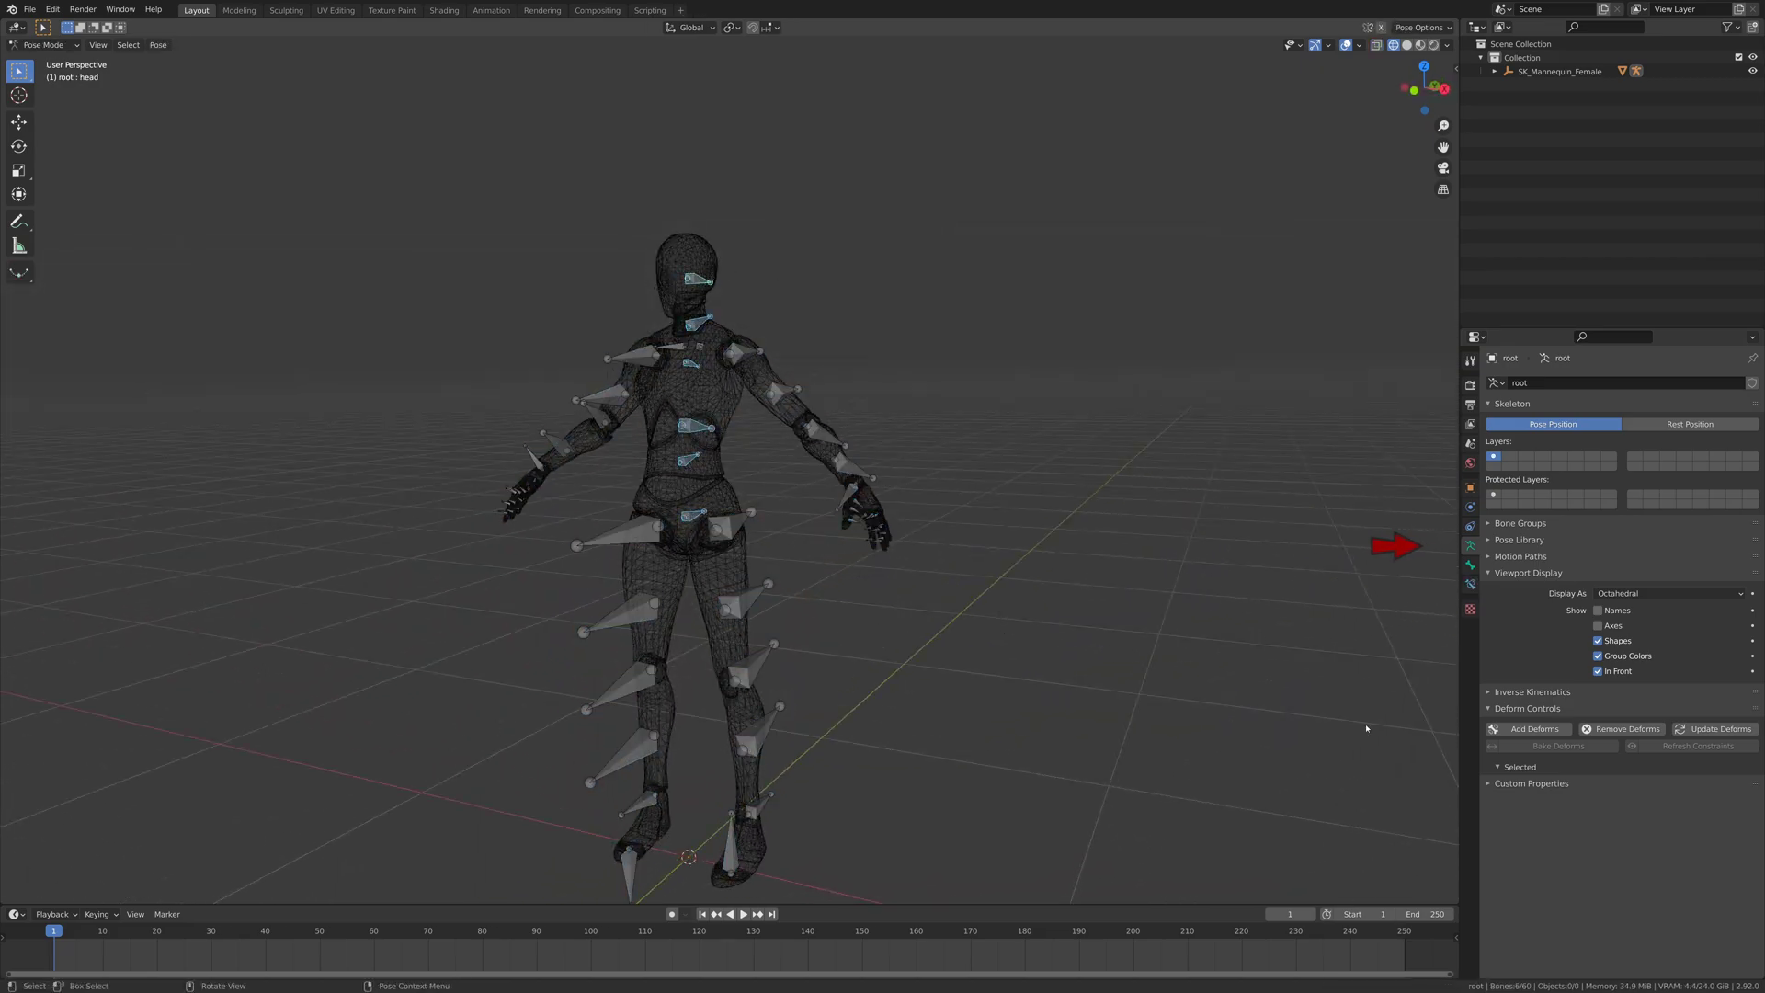
click(1563, 729)
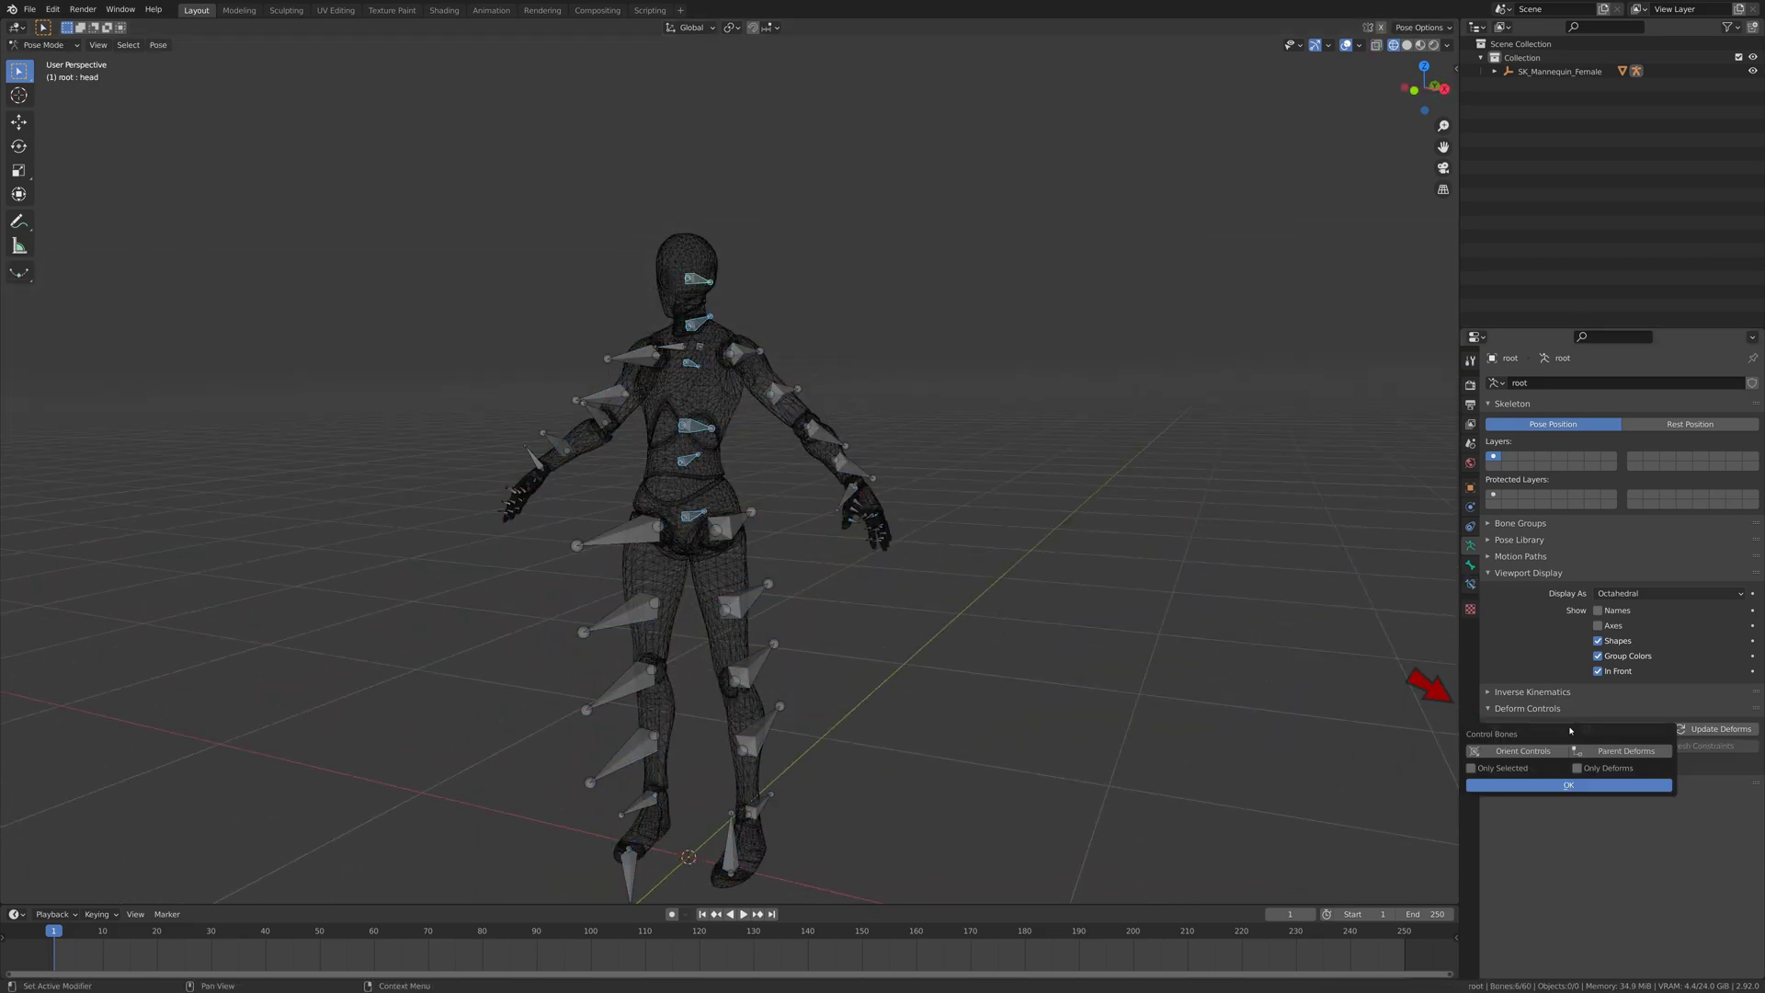
drag(1571, 731, 1137, 509)
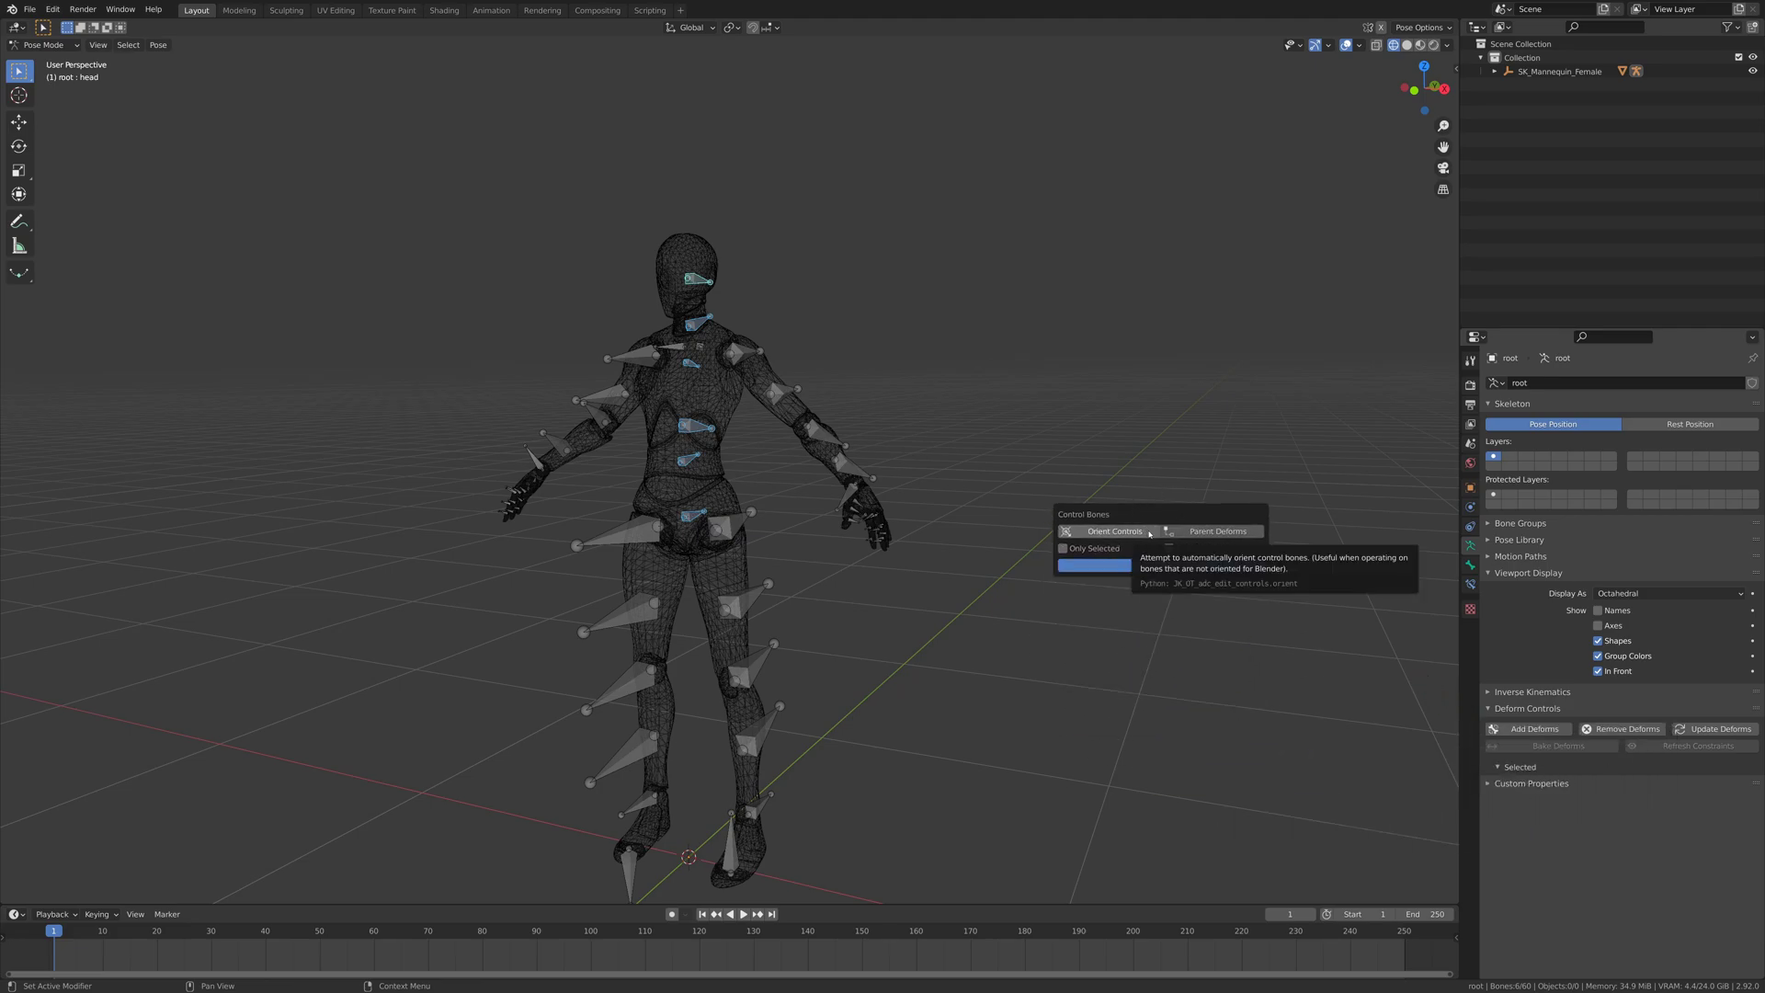
click(1149, 533)
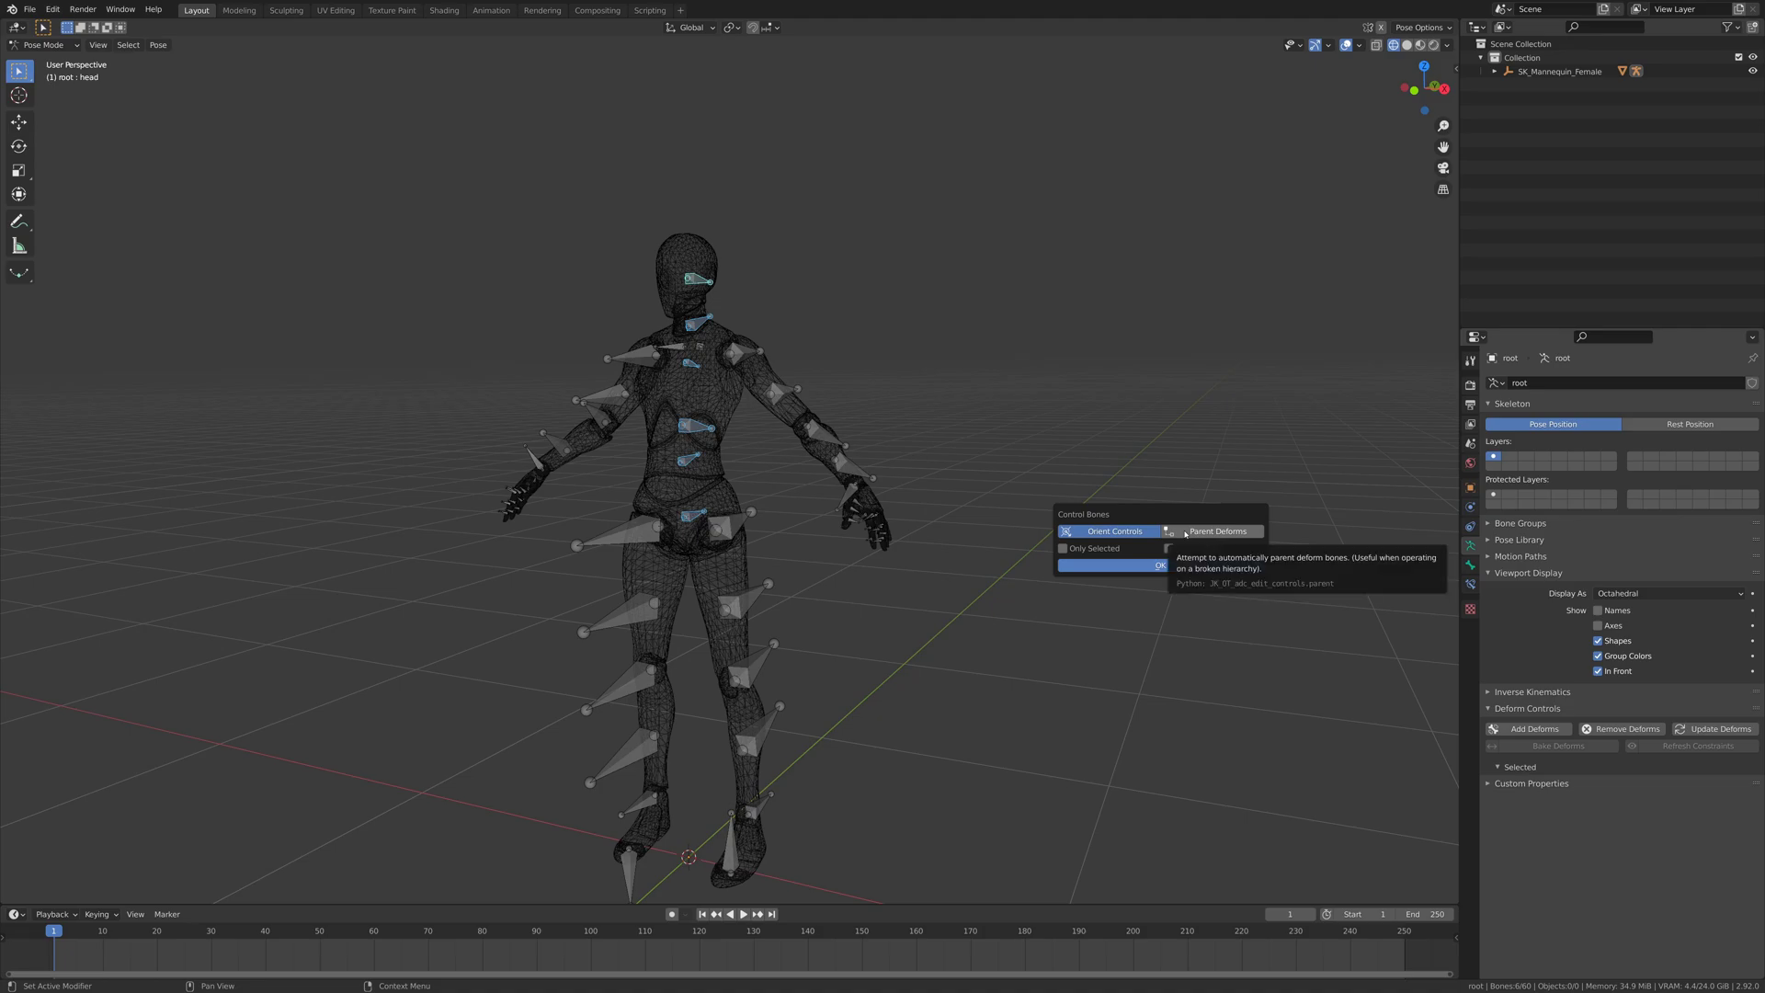
click(1063, 549)
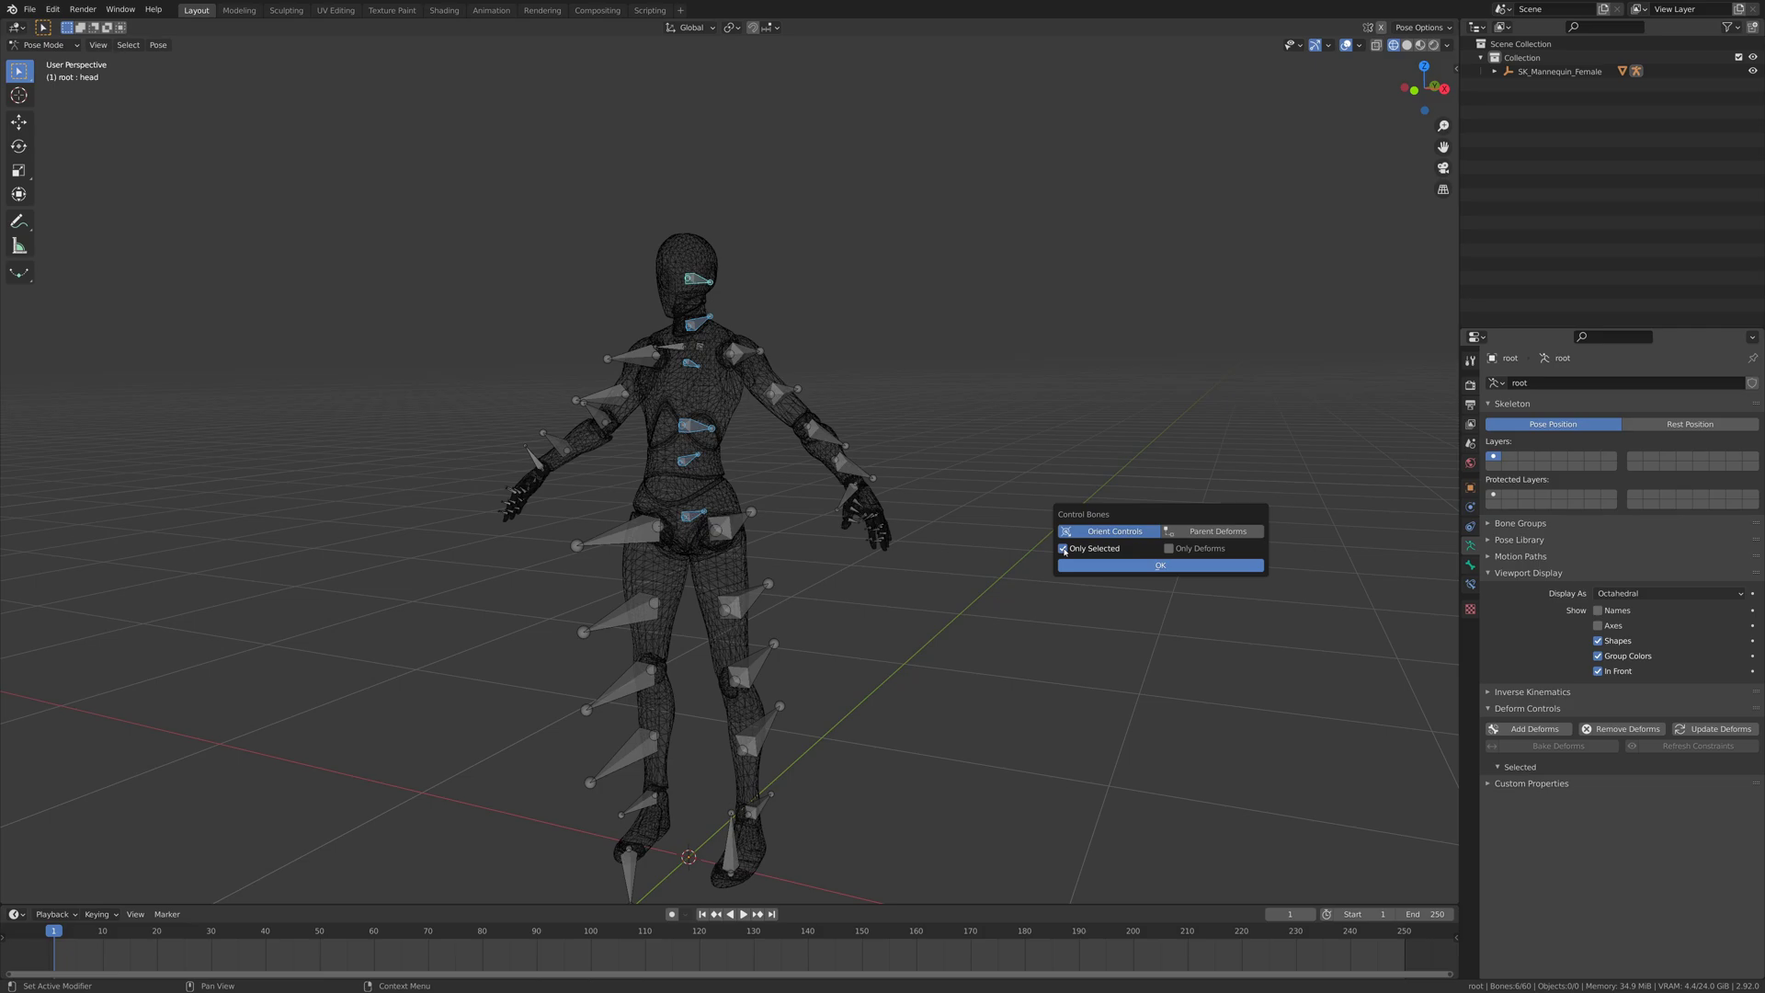
click(1148, 571)
Expand the head control bone's Deform settings to inspect them, and return to the armature's deform controls
click(1470, 564)
click(1493, 644)
click(1470, 545)
Try scaling all the oriented control bones together, and try scaling the neck control bone alone
middle_drag(749, 432, 737, 433)
scroll(735, 368, up, 4)
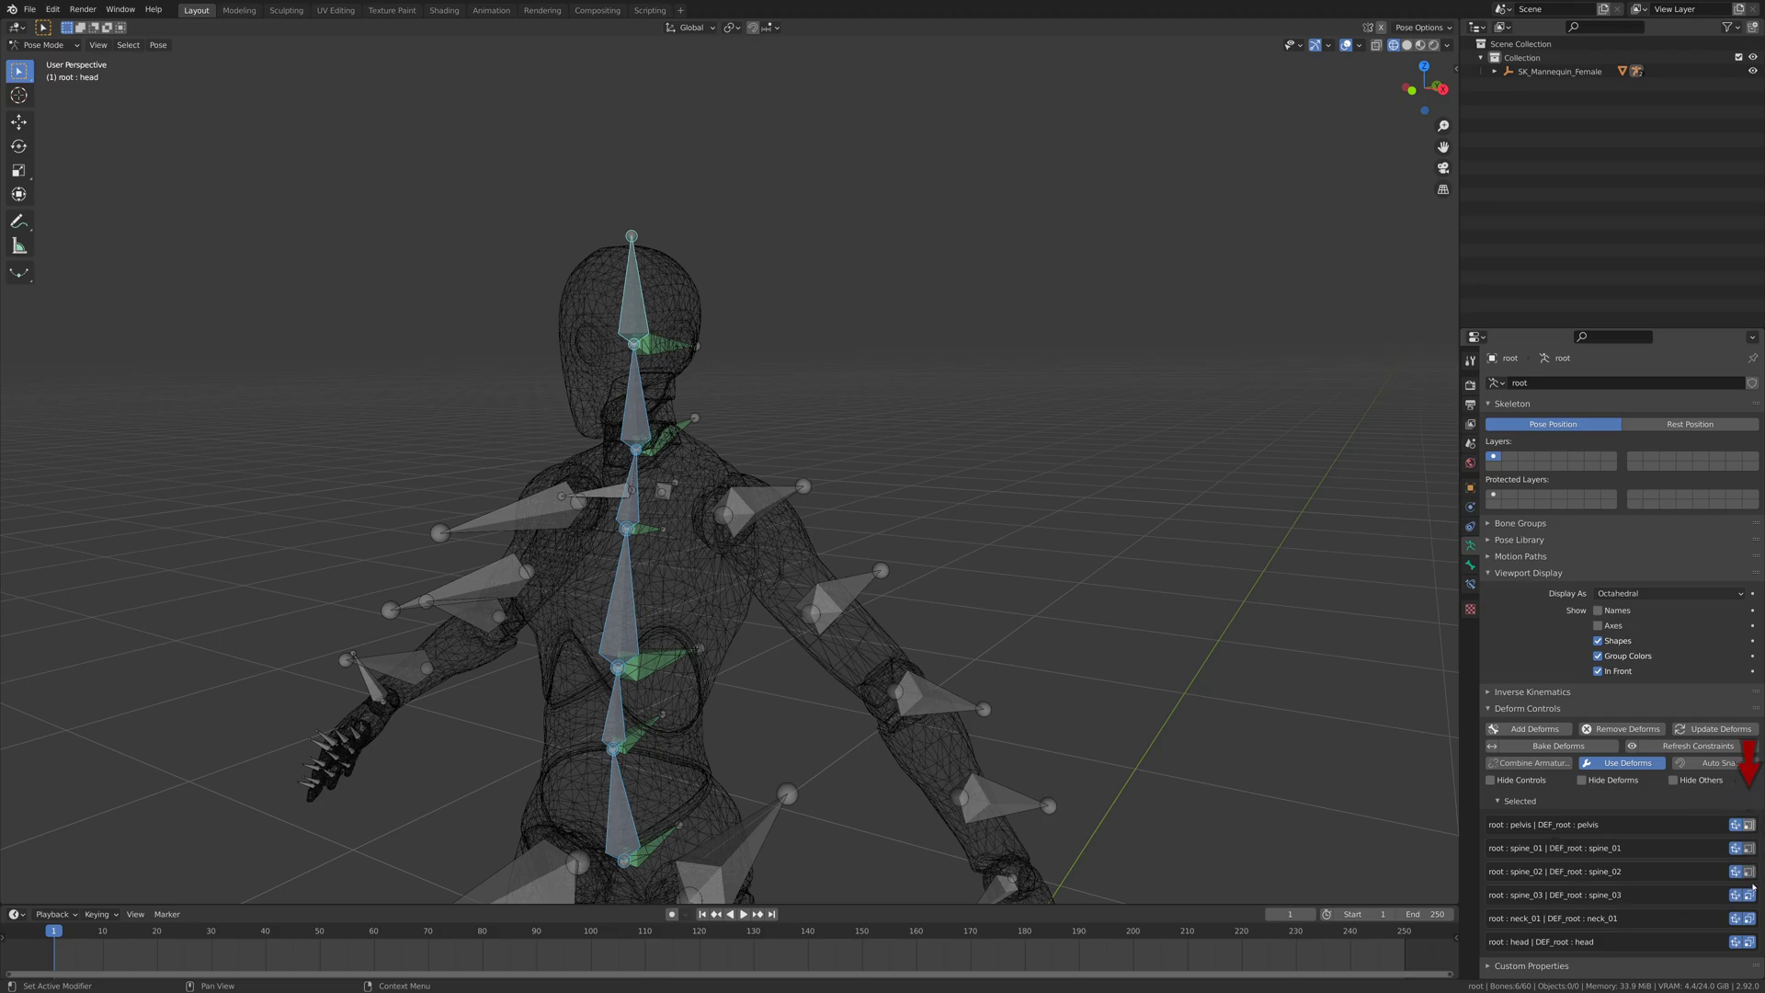
key(s)
right_click(722, 360)
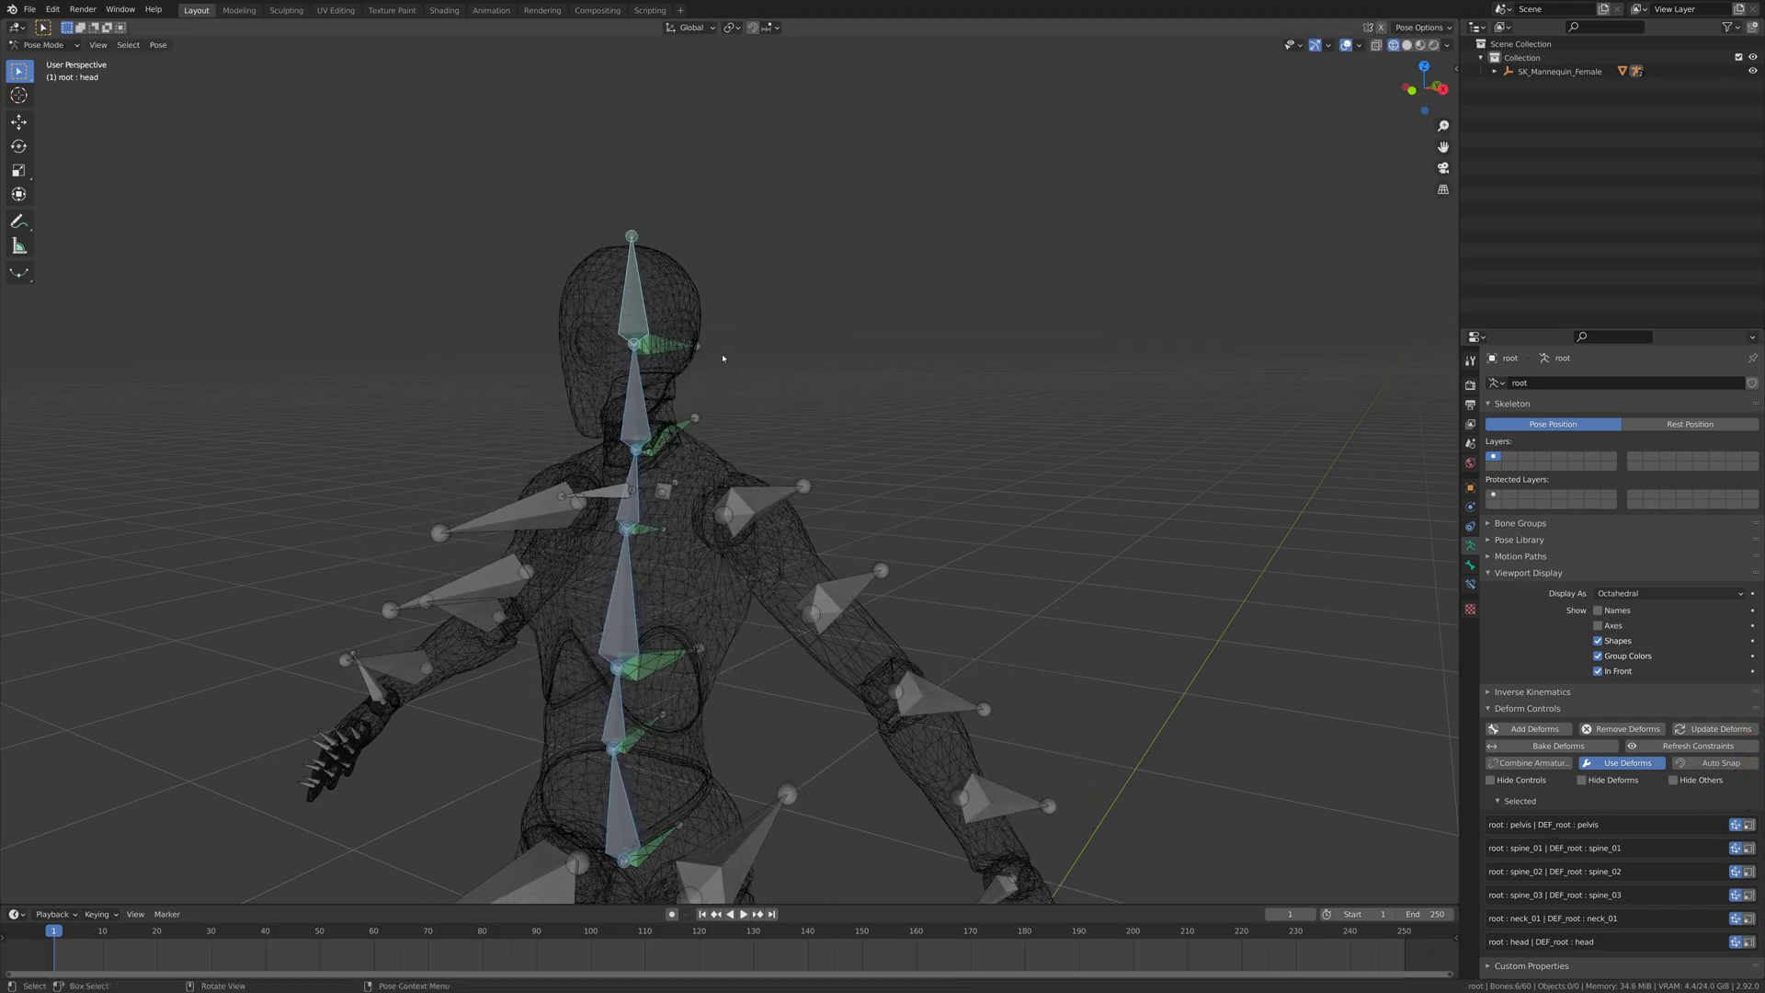
scroll(721, 414, up, 5)
middle_drag(721, 492, 604, 488)
click(520, 487)
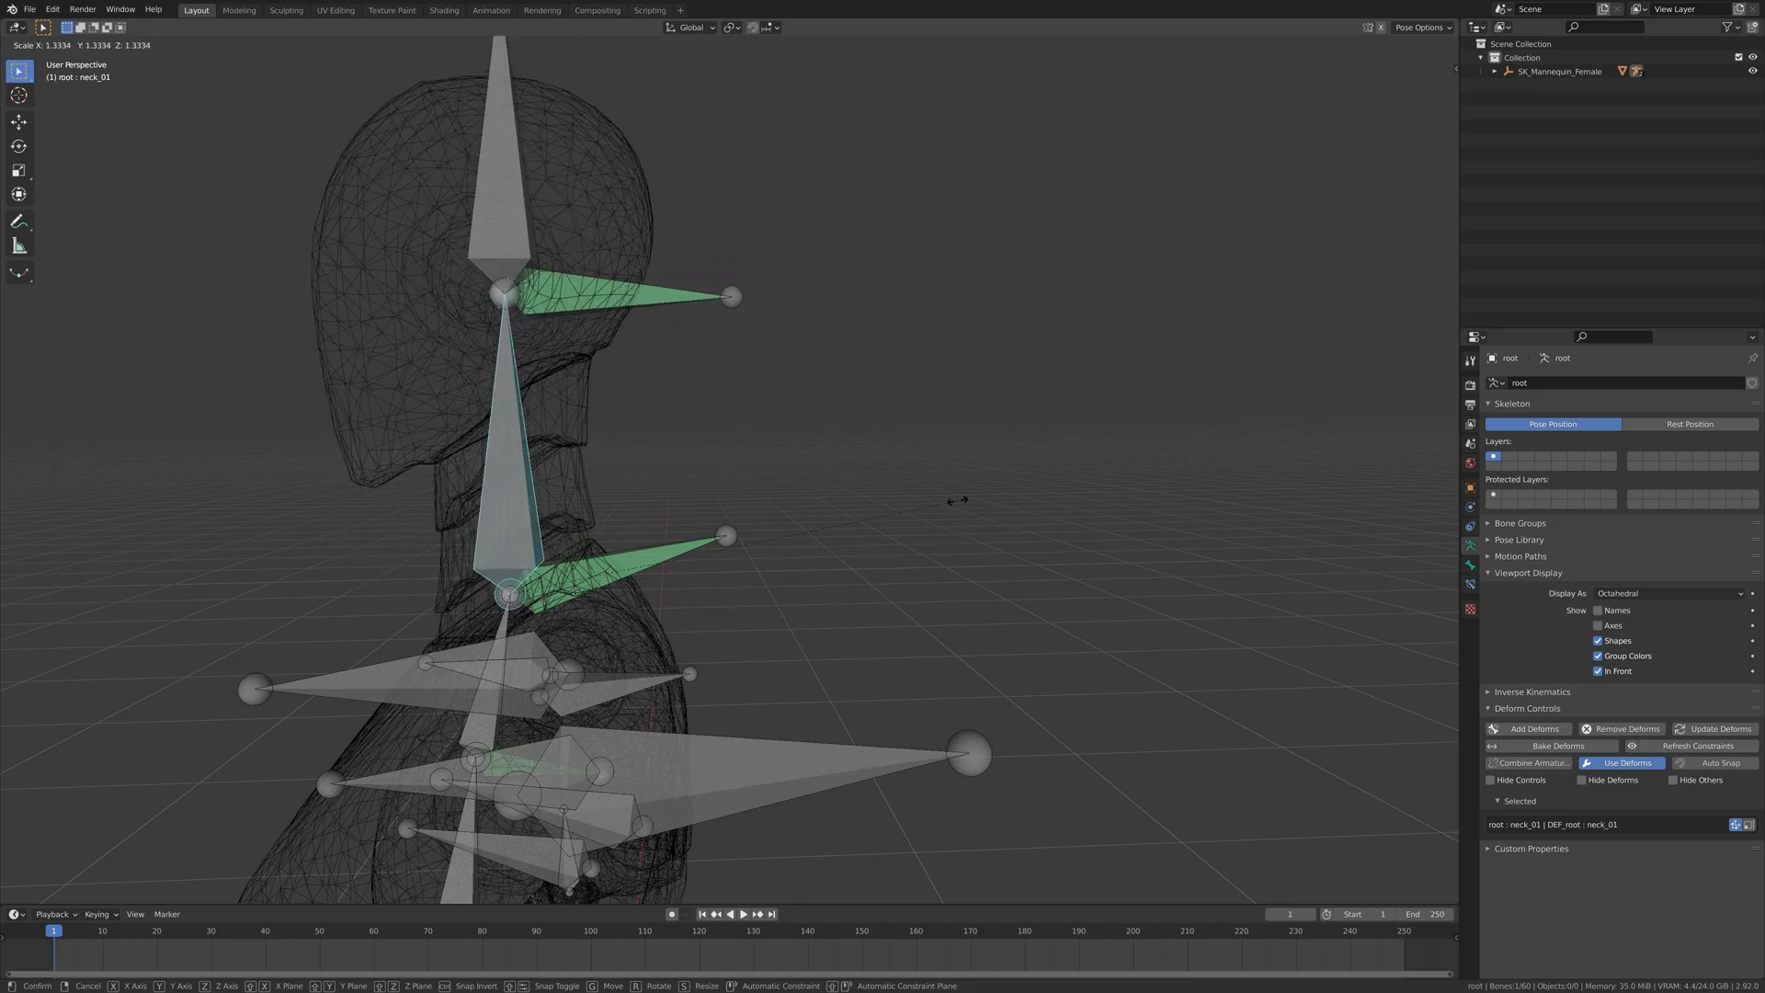
Add the head to the neck selection, turn off the first constraint toggle for neck_01 and head, and scale both control bones up
key(shift+bracketright)
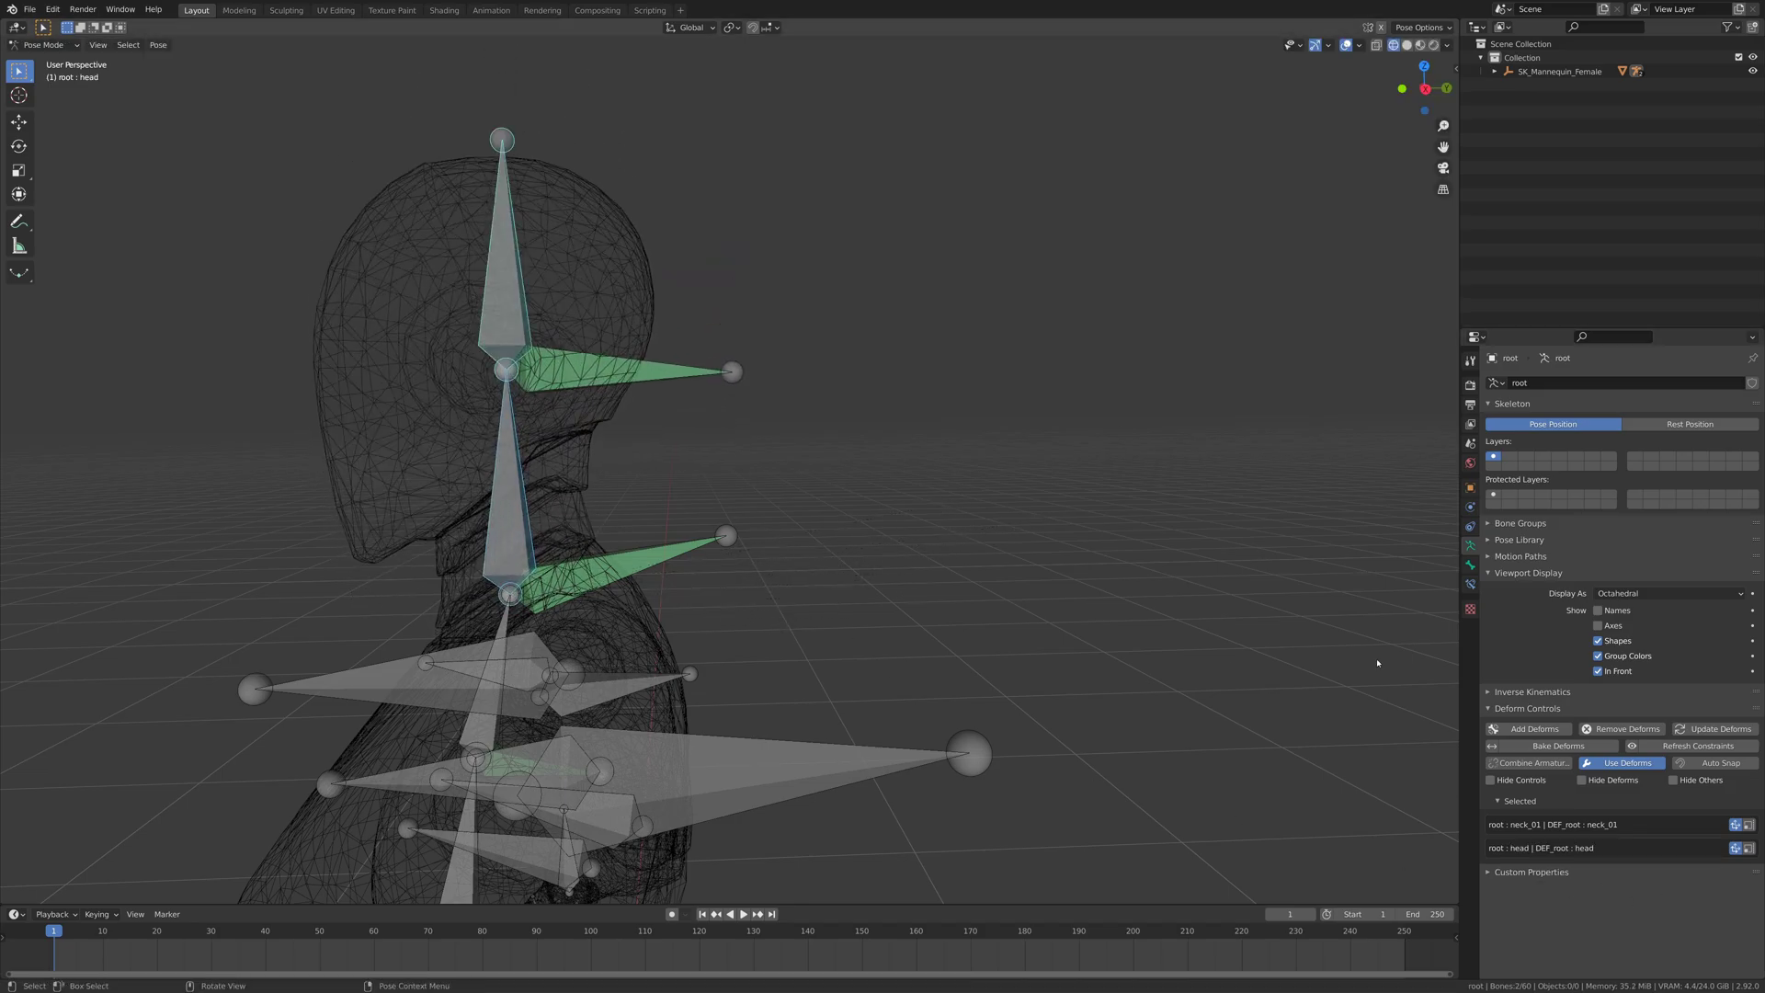
click(1736, 824)
click(1736, 849)
key(s)
click(713, 506)
scroll(712, 505, down, 3)
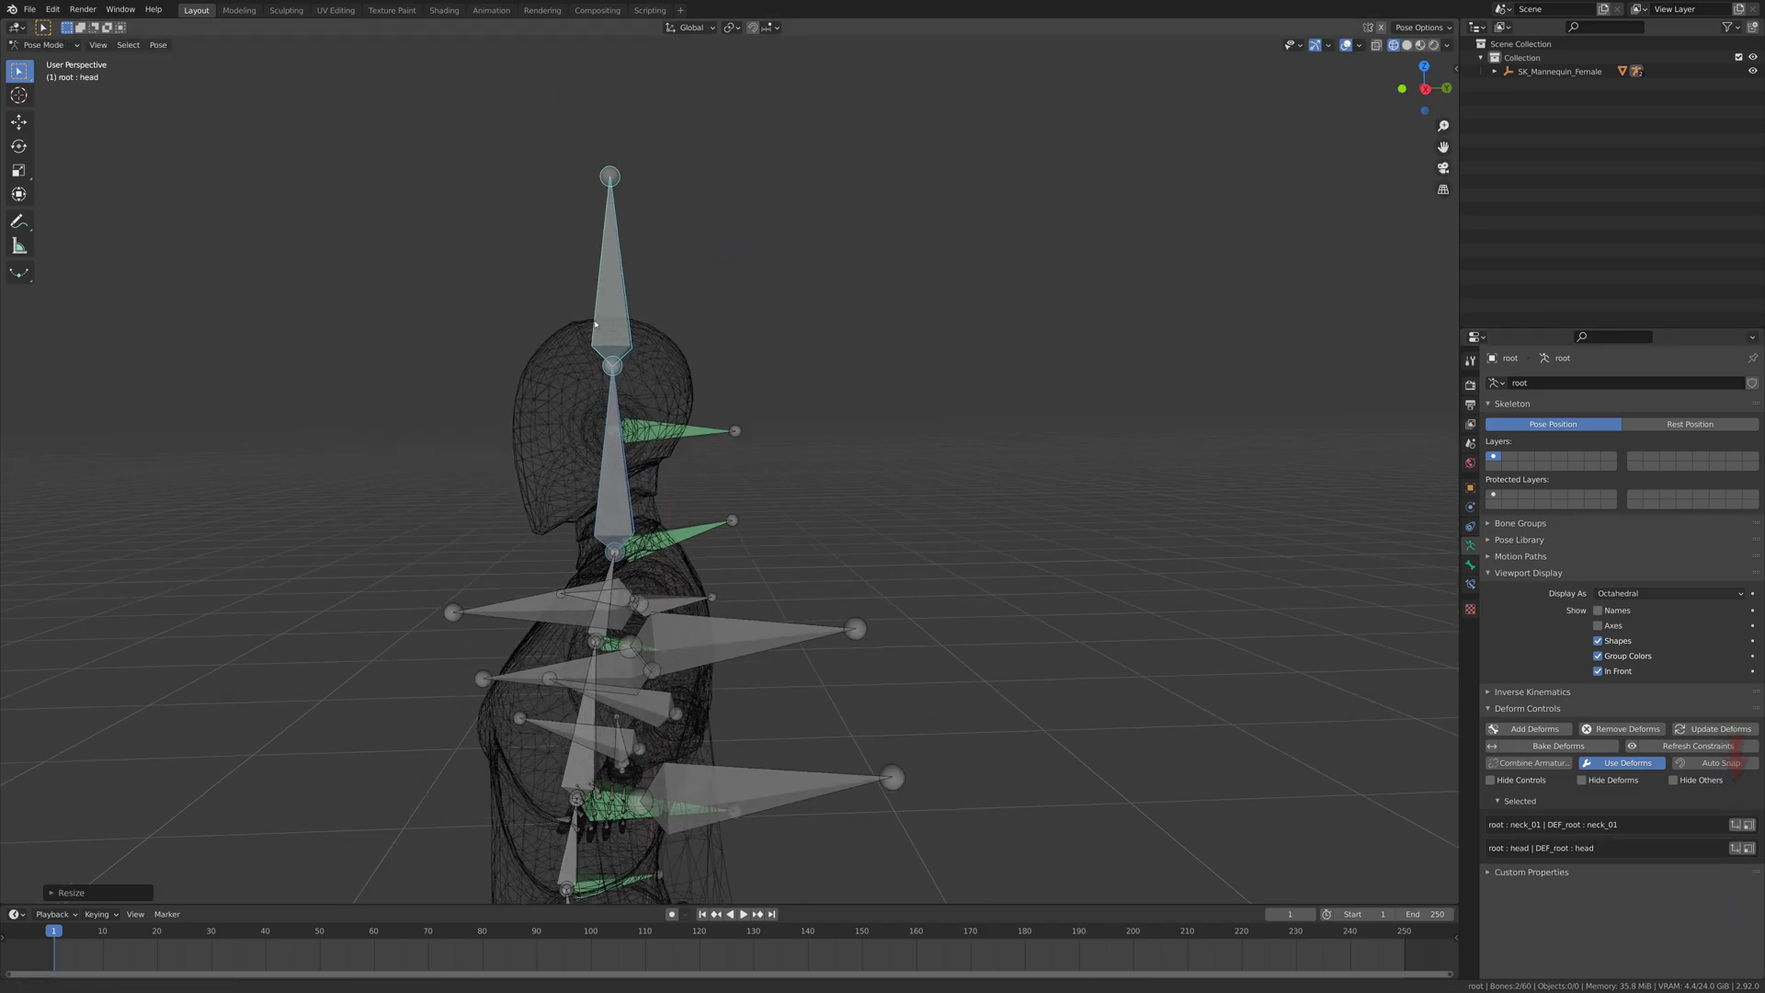
Tilt the neck and head control bones about the X axis
shift+middle_drag(713, 488, 717, 520)
click(616, 313)
key(r)
key(x)
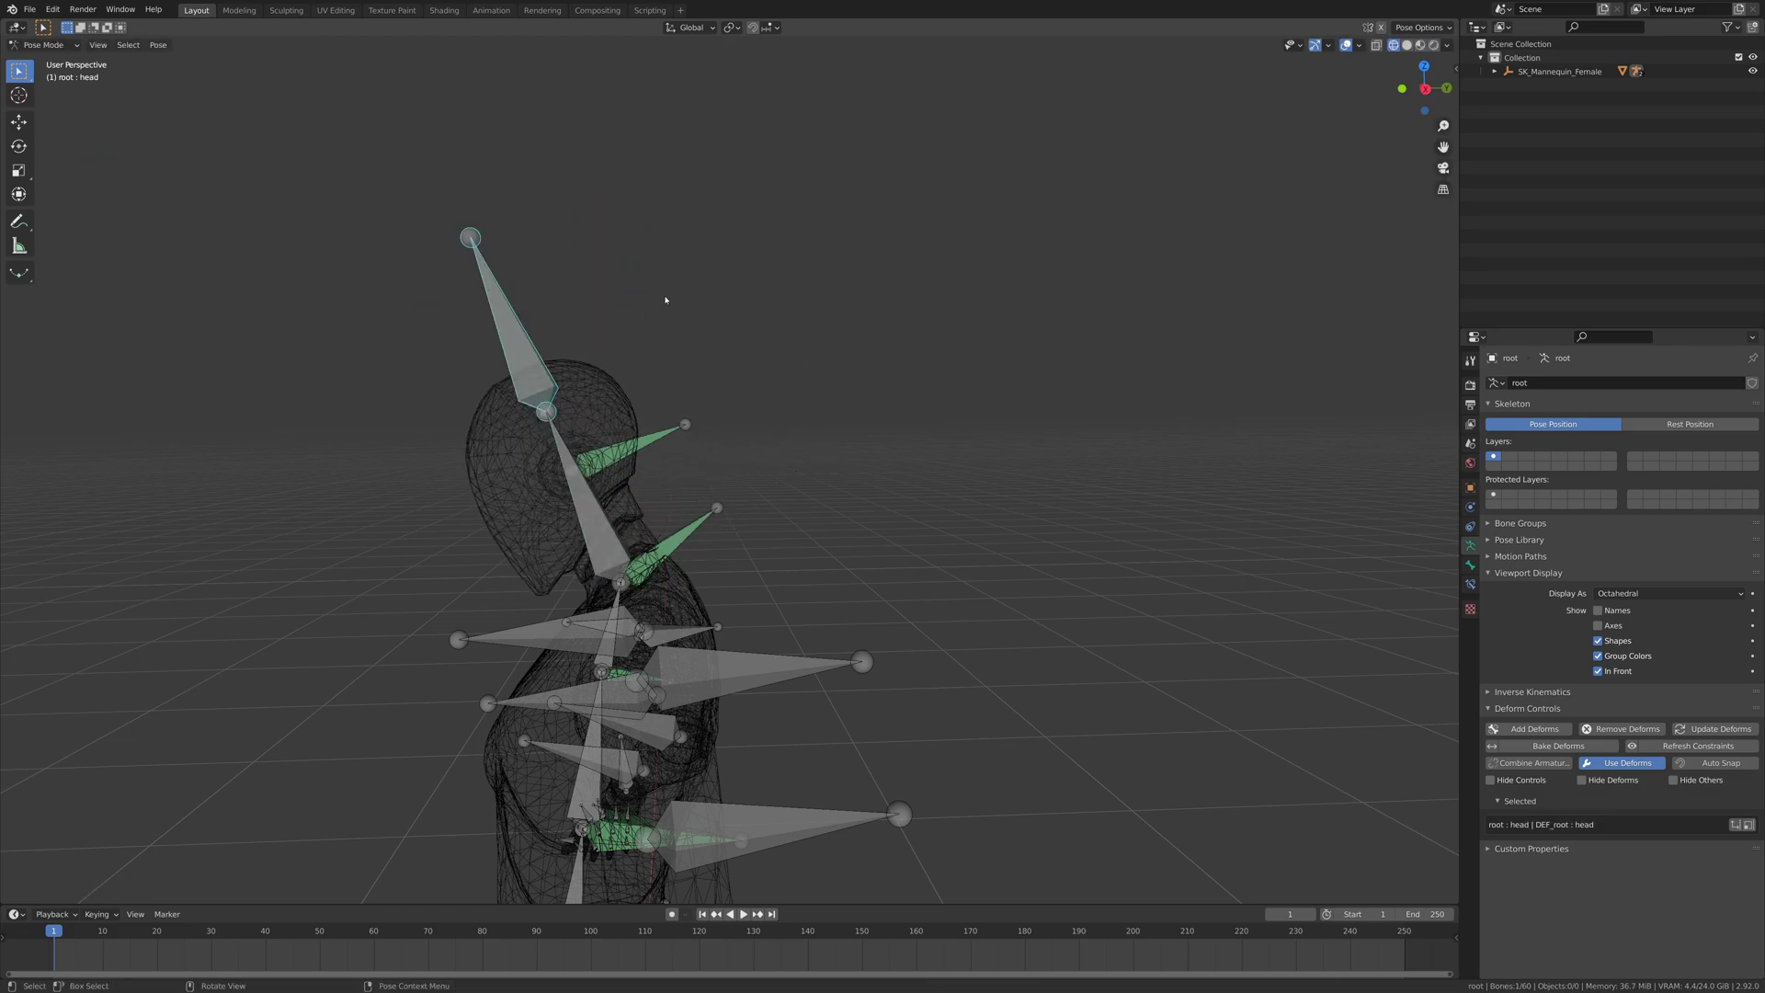
click(722, 366)
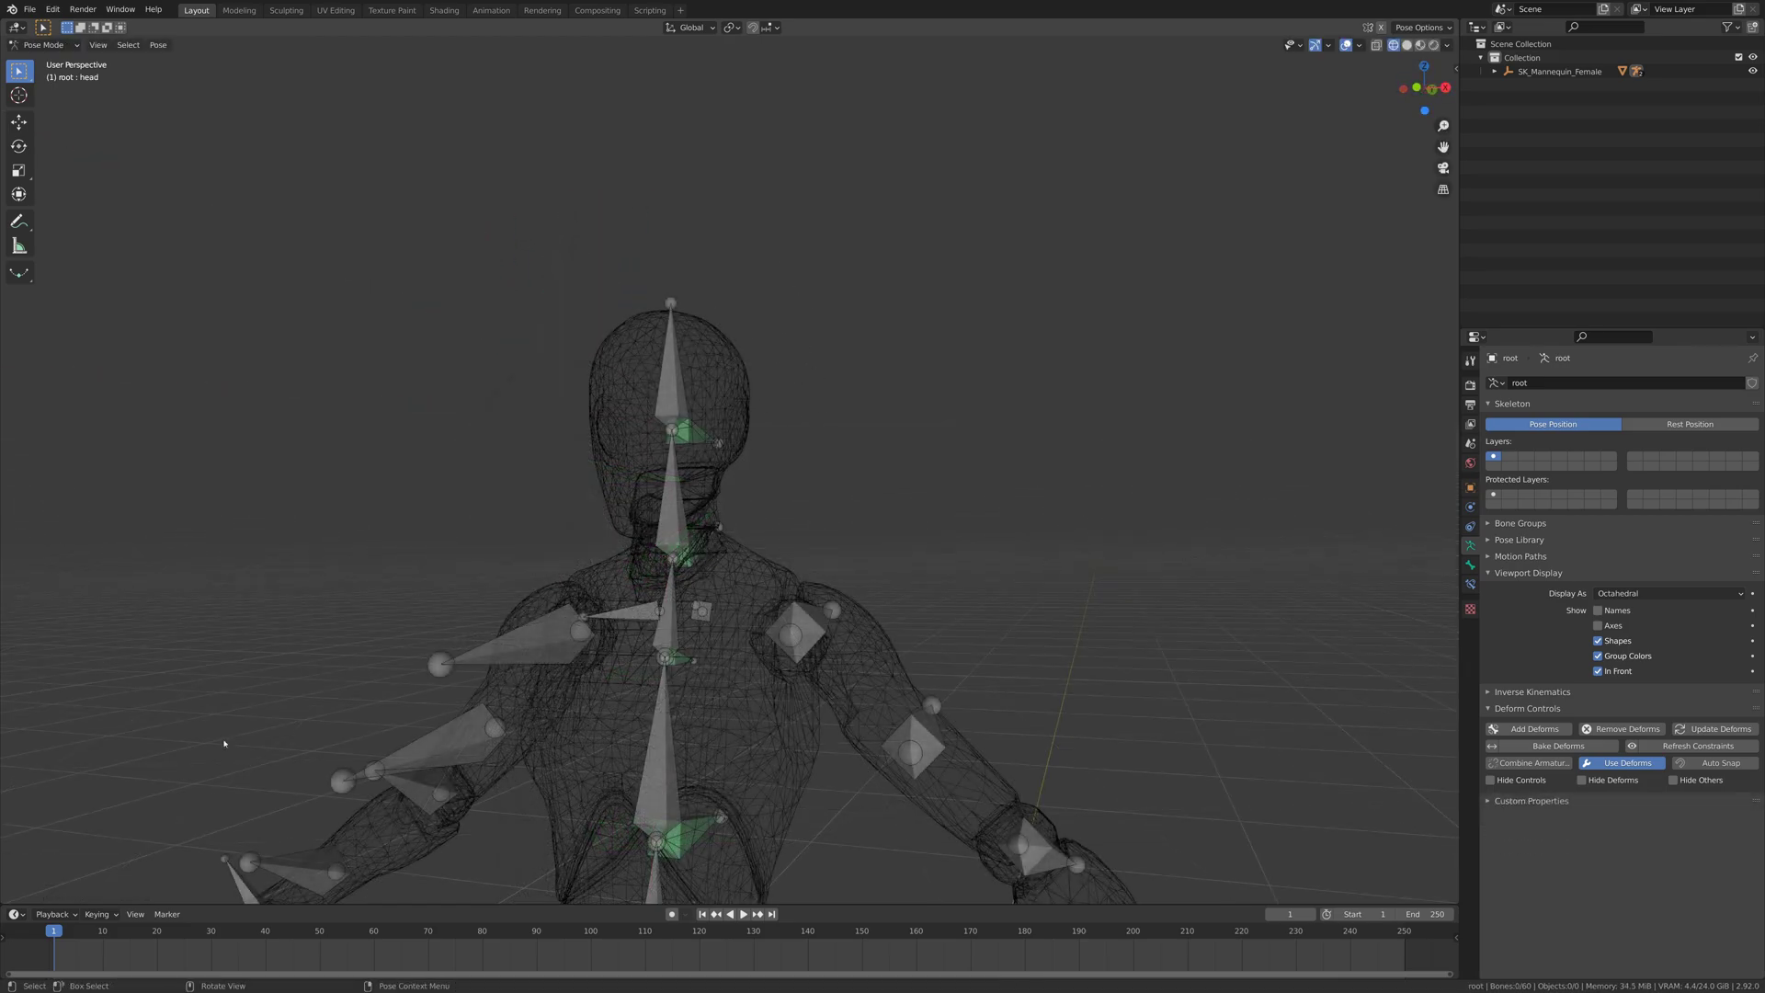
Turn on Auto Snap and enter Edit Mode with the head control bone selected
click(1736, 767)
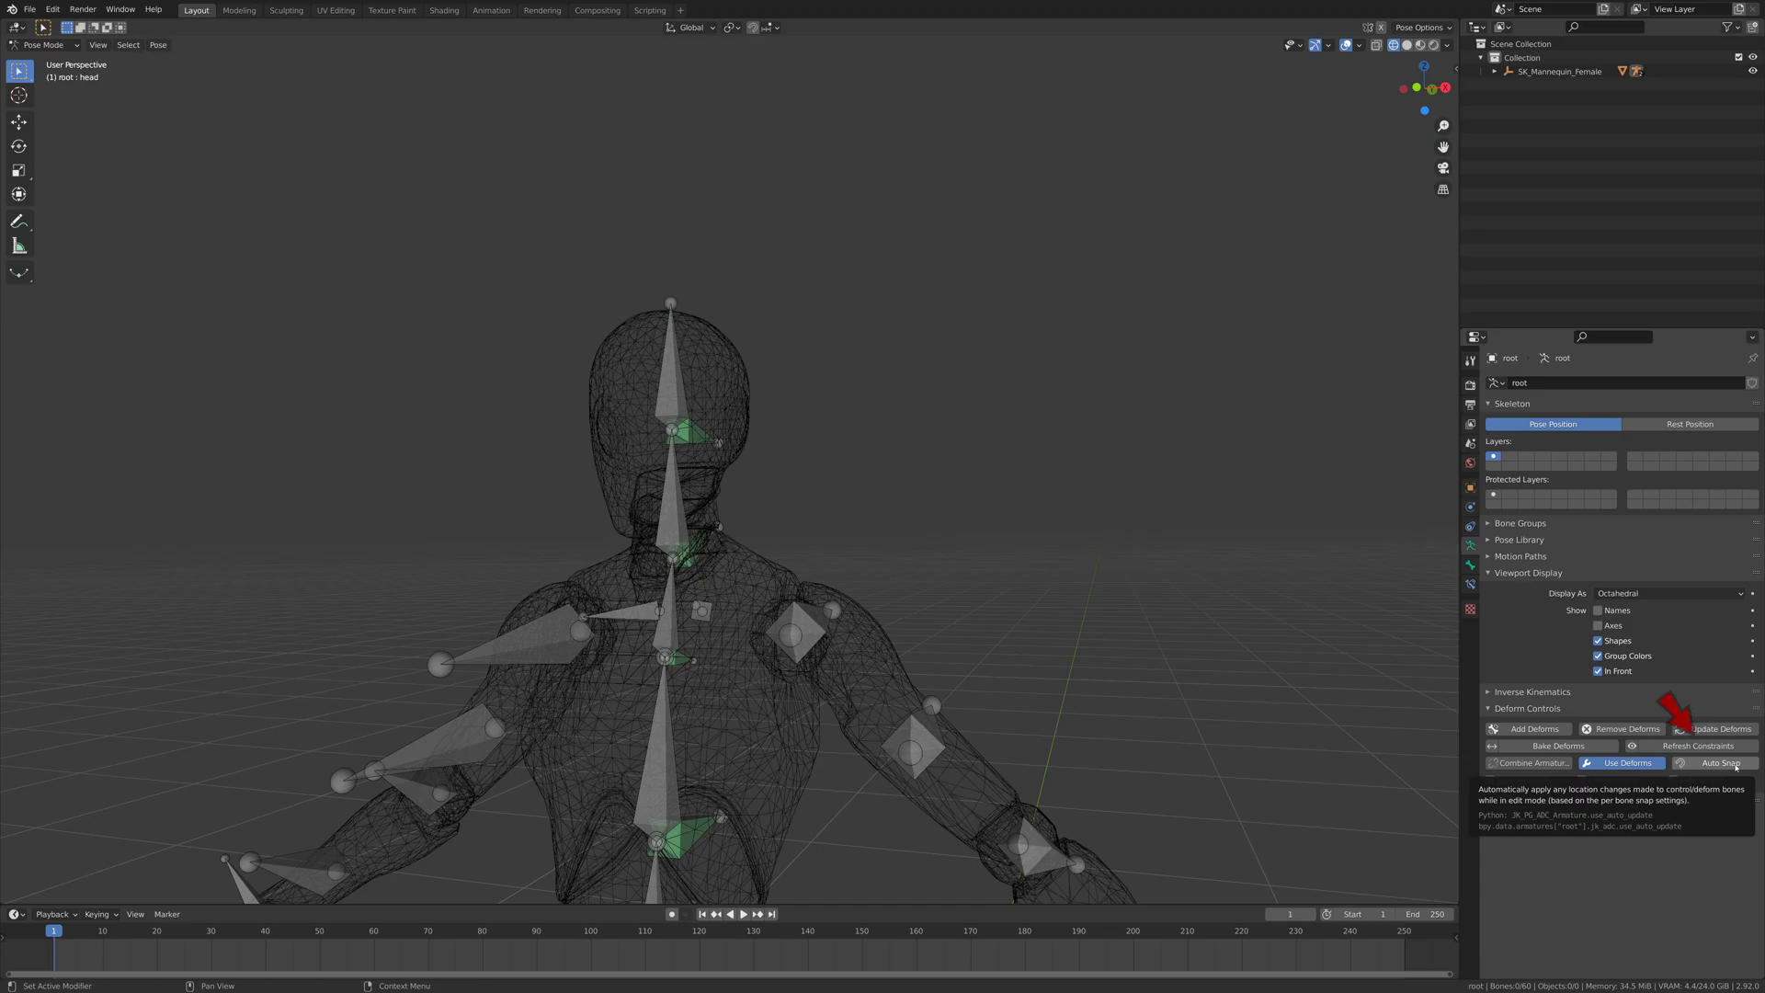
click(667, 379)
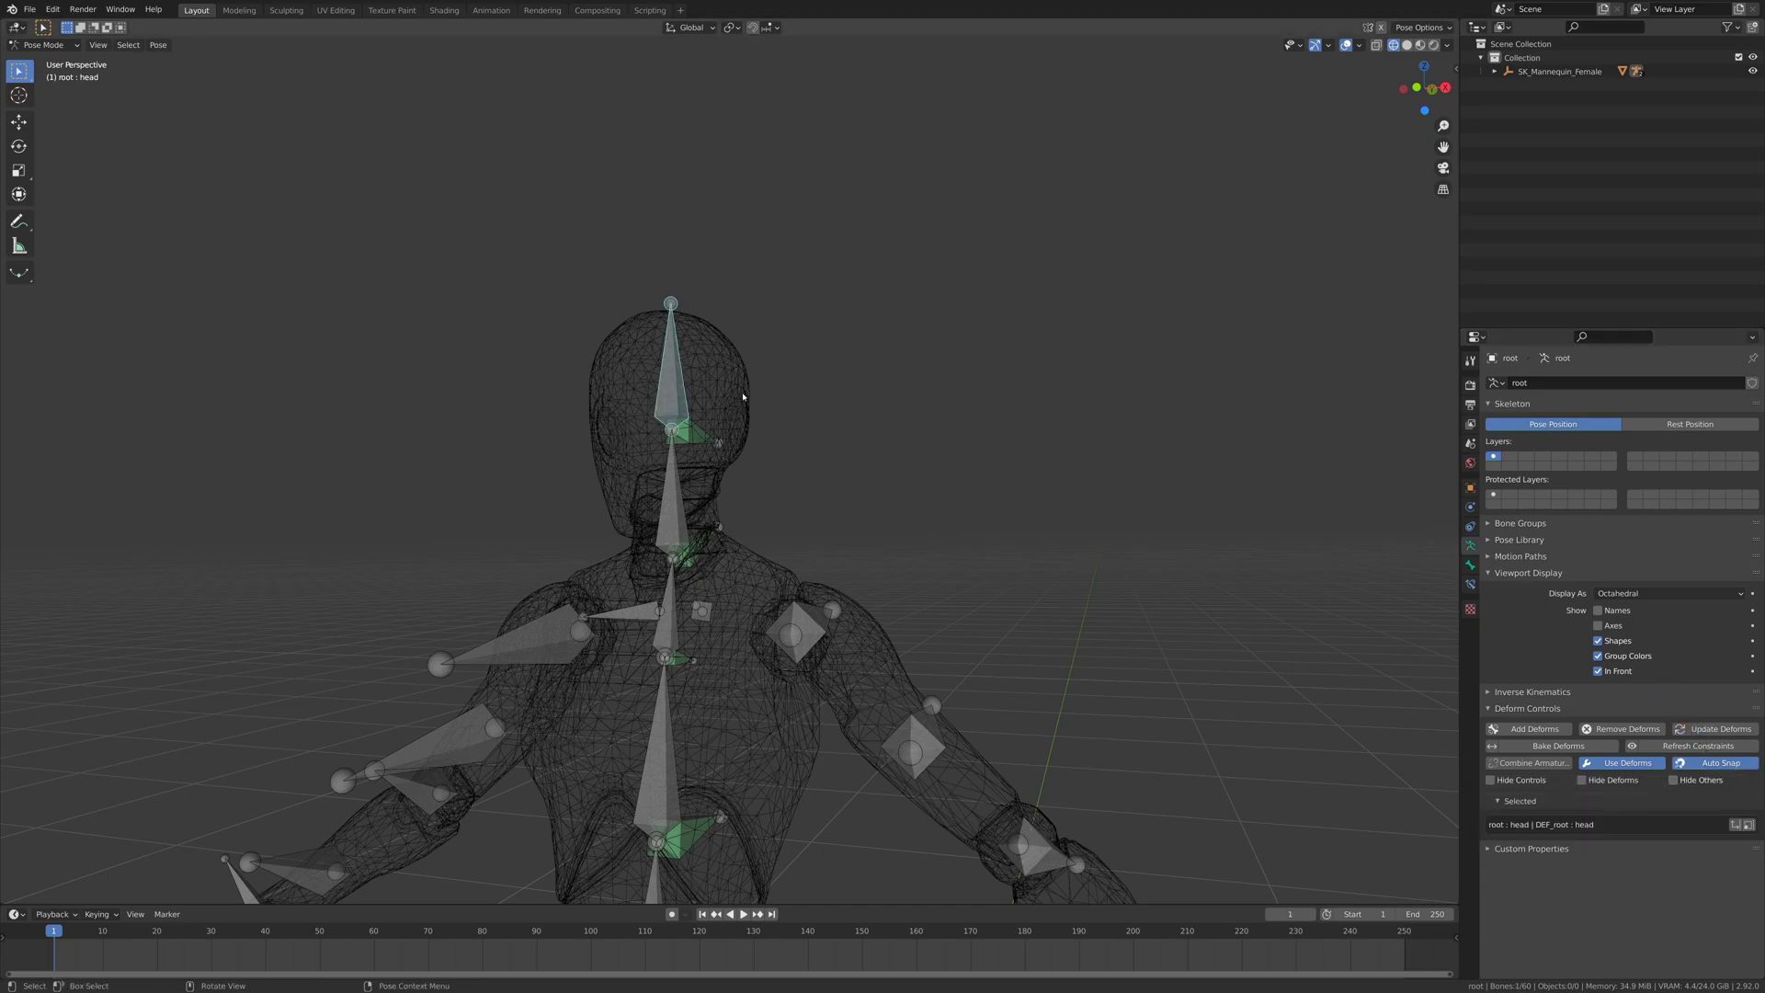
key(Tab)
middle_drag(840, 465, 1325, 711)
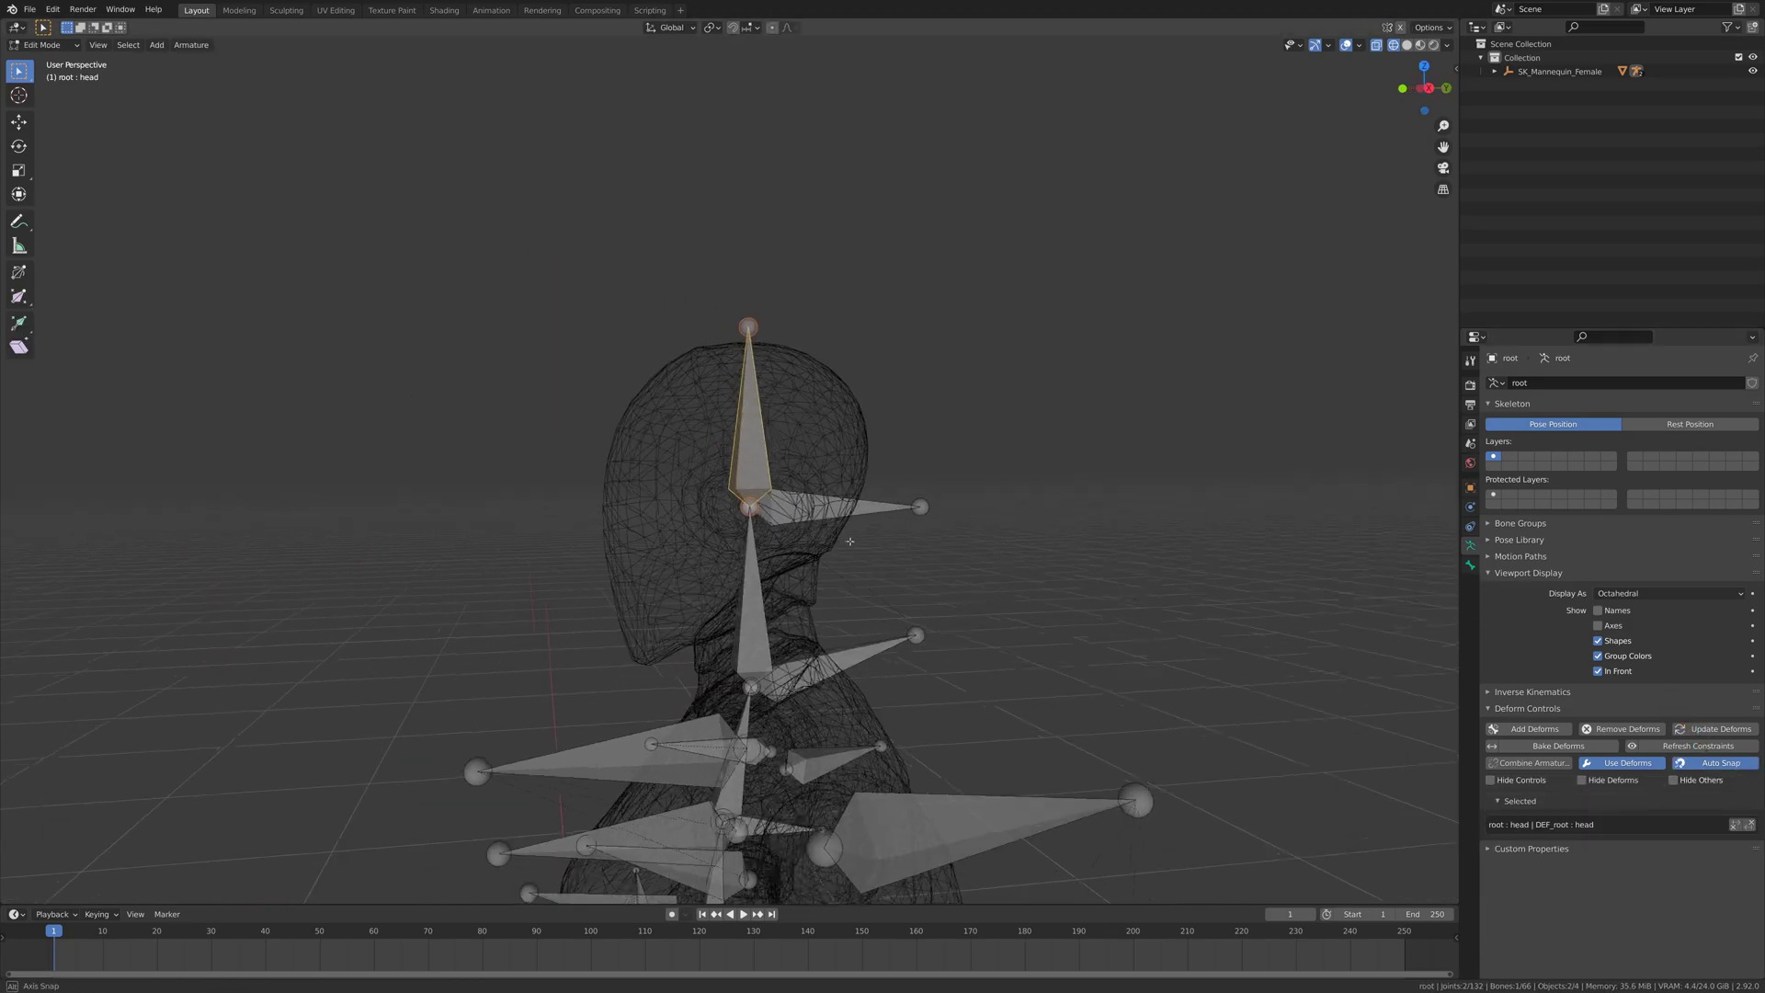
Turn on the second snap toggle for the head bone pair and try moving the control bone with its deform bone
click(1751, 827)
key(g)
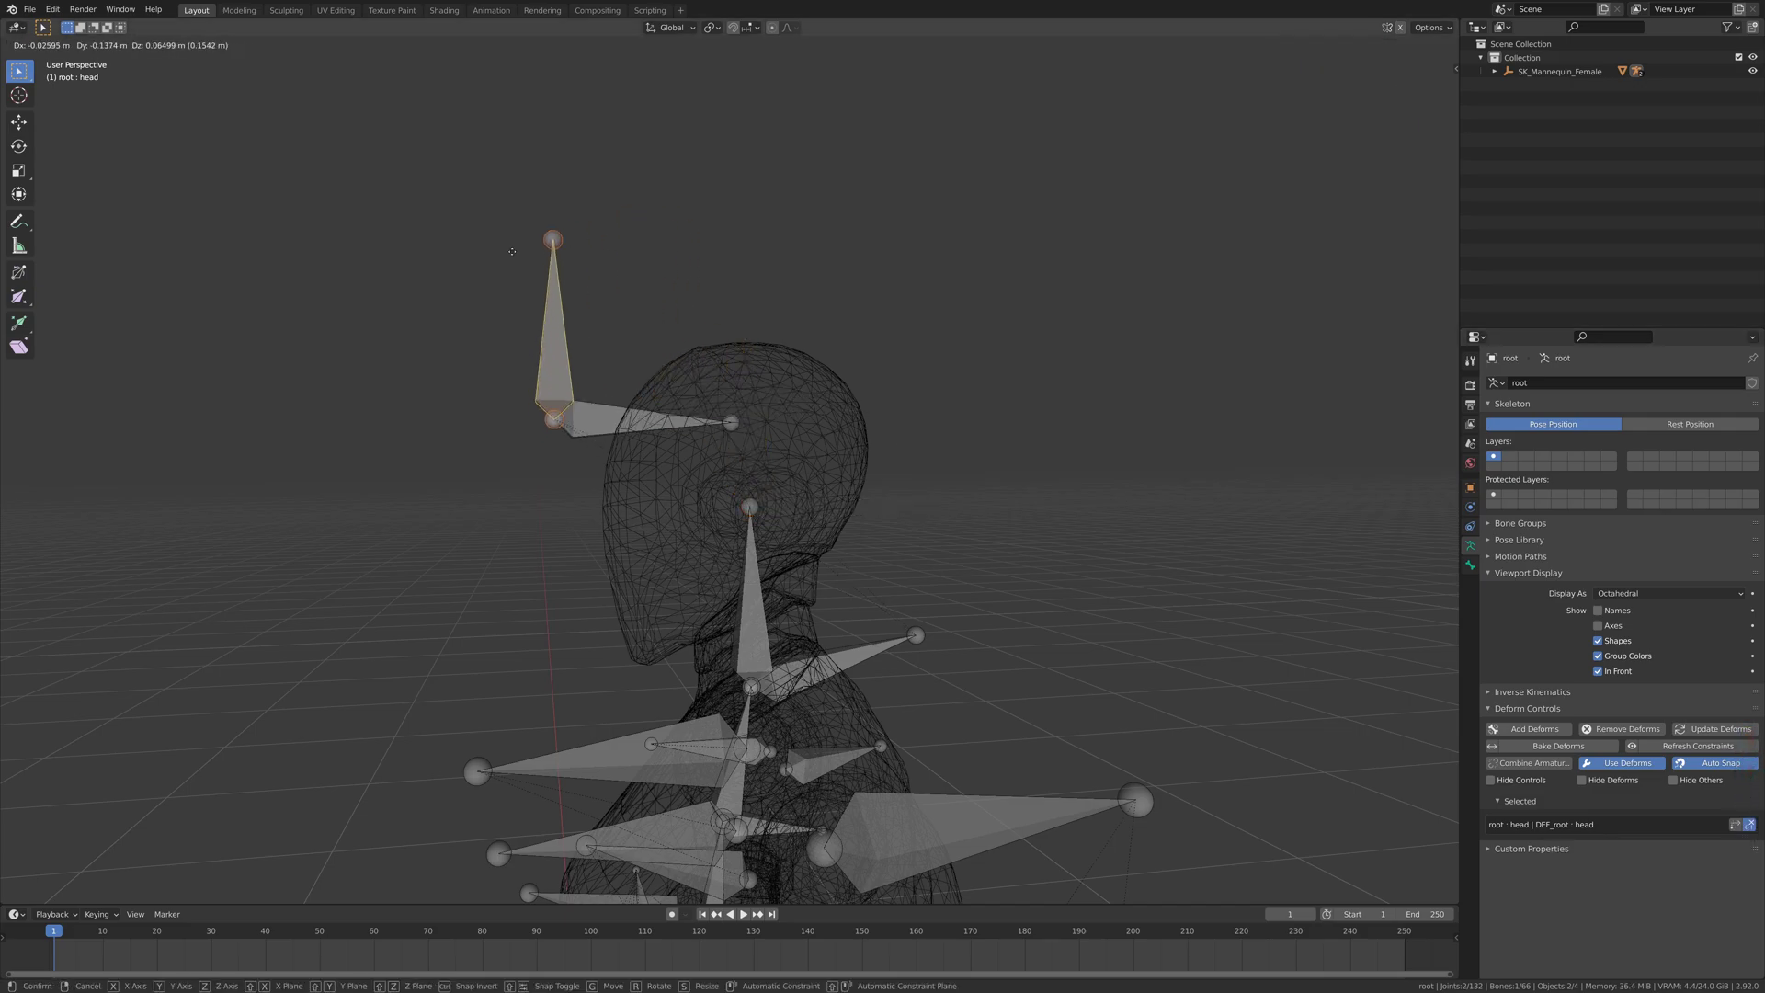
key(Escape)
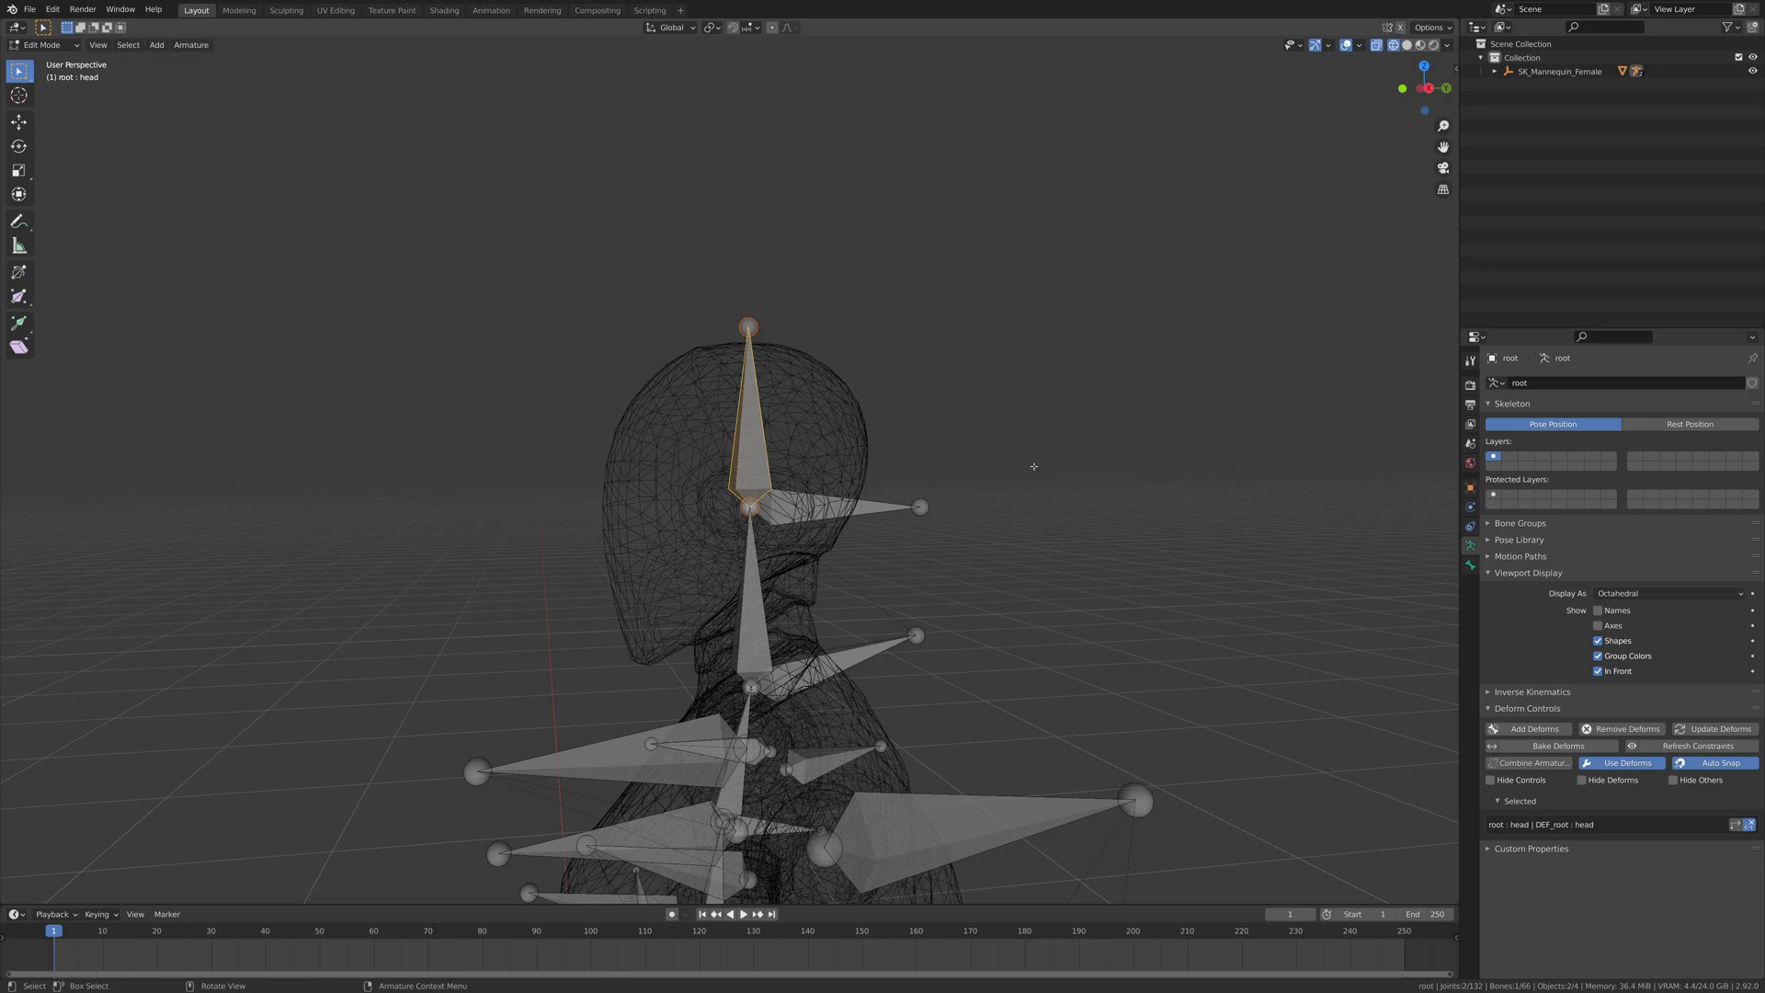
With the head pair's snapping off, move the head control bone upward along Z
key(g)
key(y)
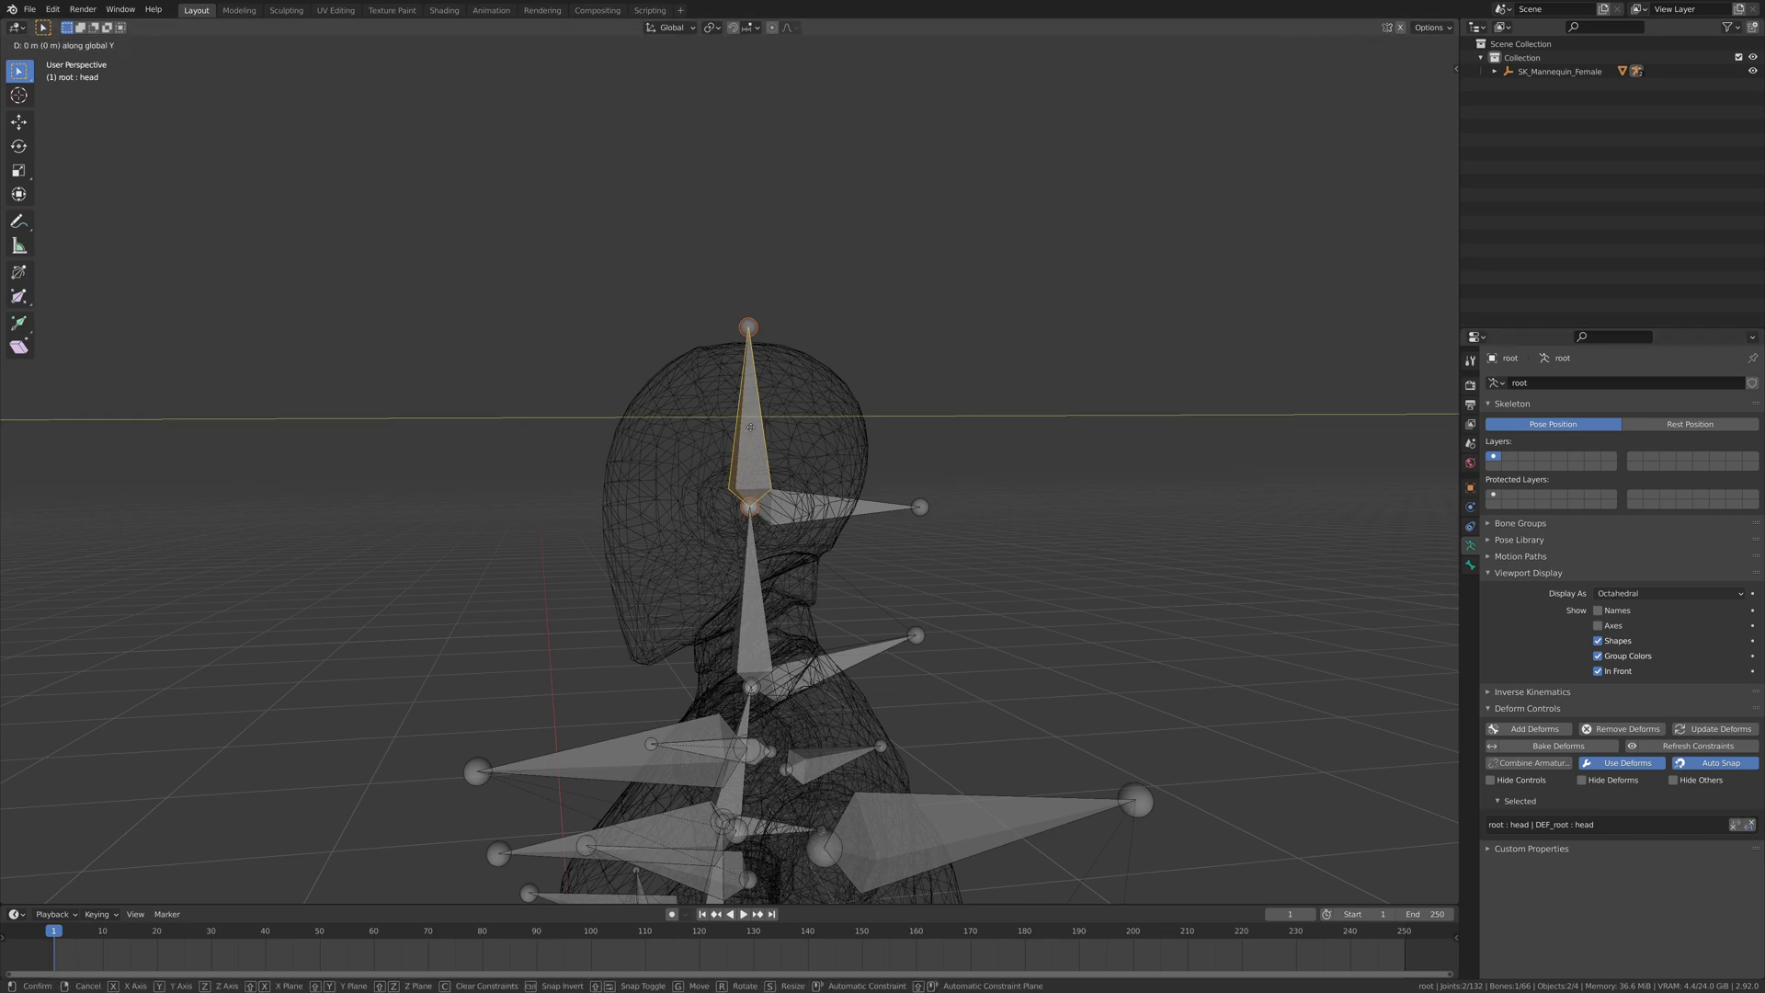
key(z)
click(1194, 583)
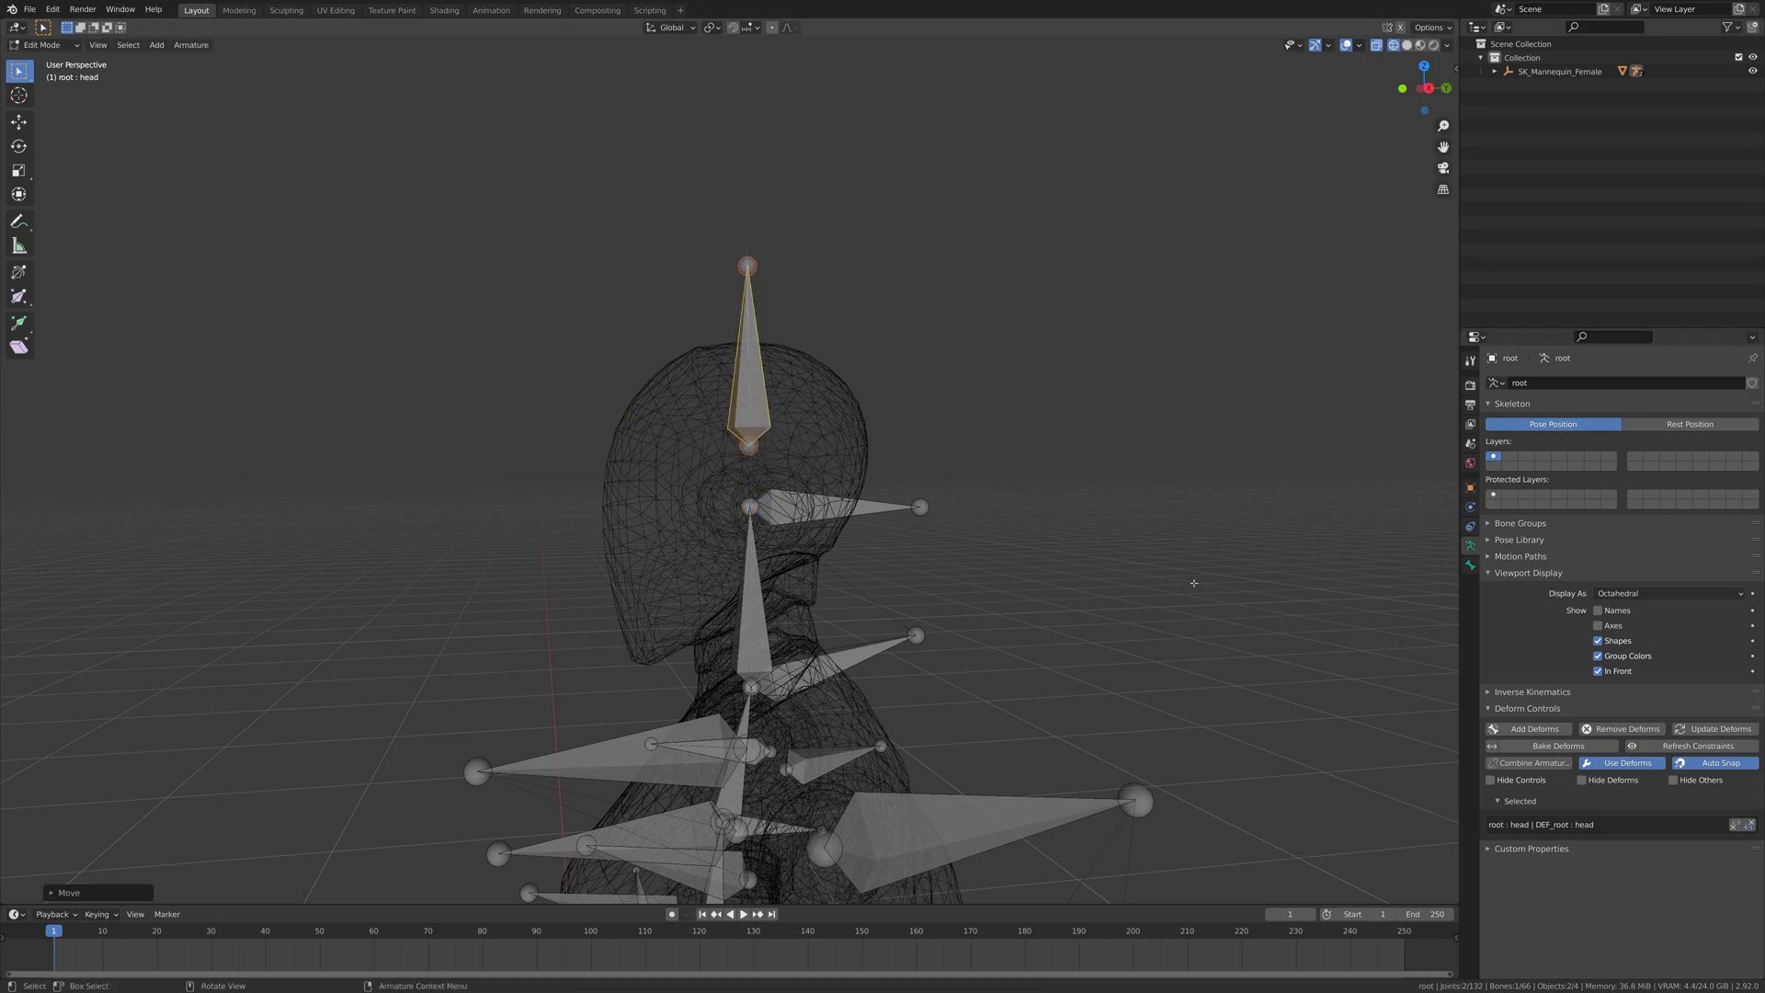
Turn on the head pair's first snap toggle, try moving the deform head bone, and undo the head bone edits
click(1734, 824)
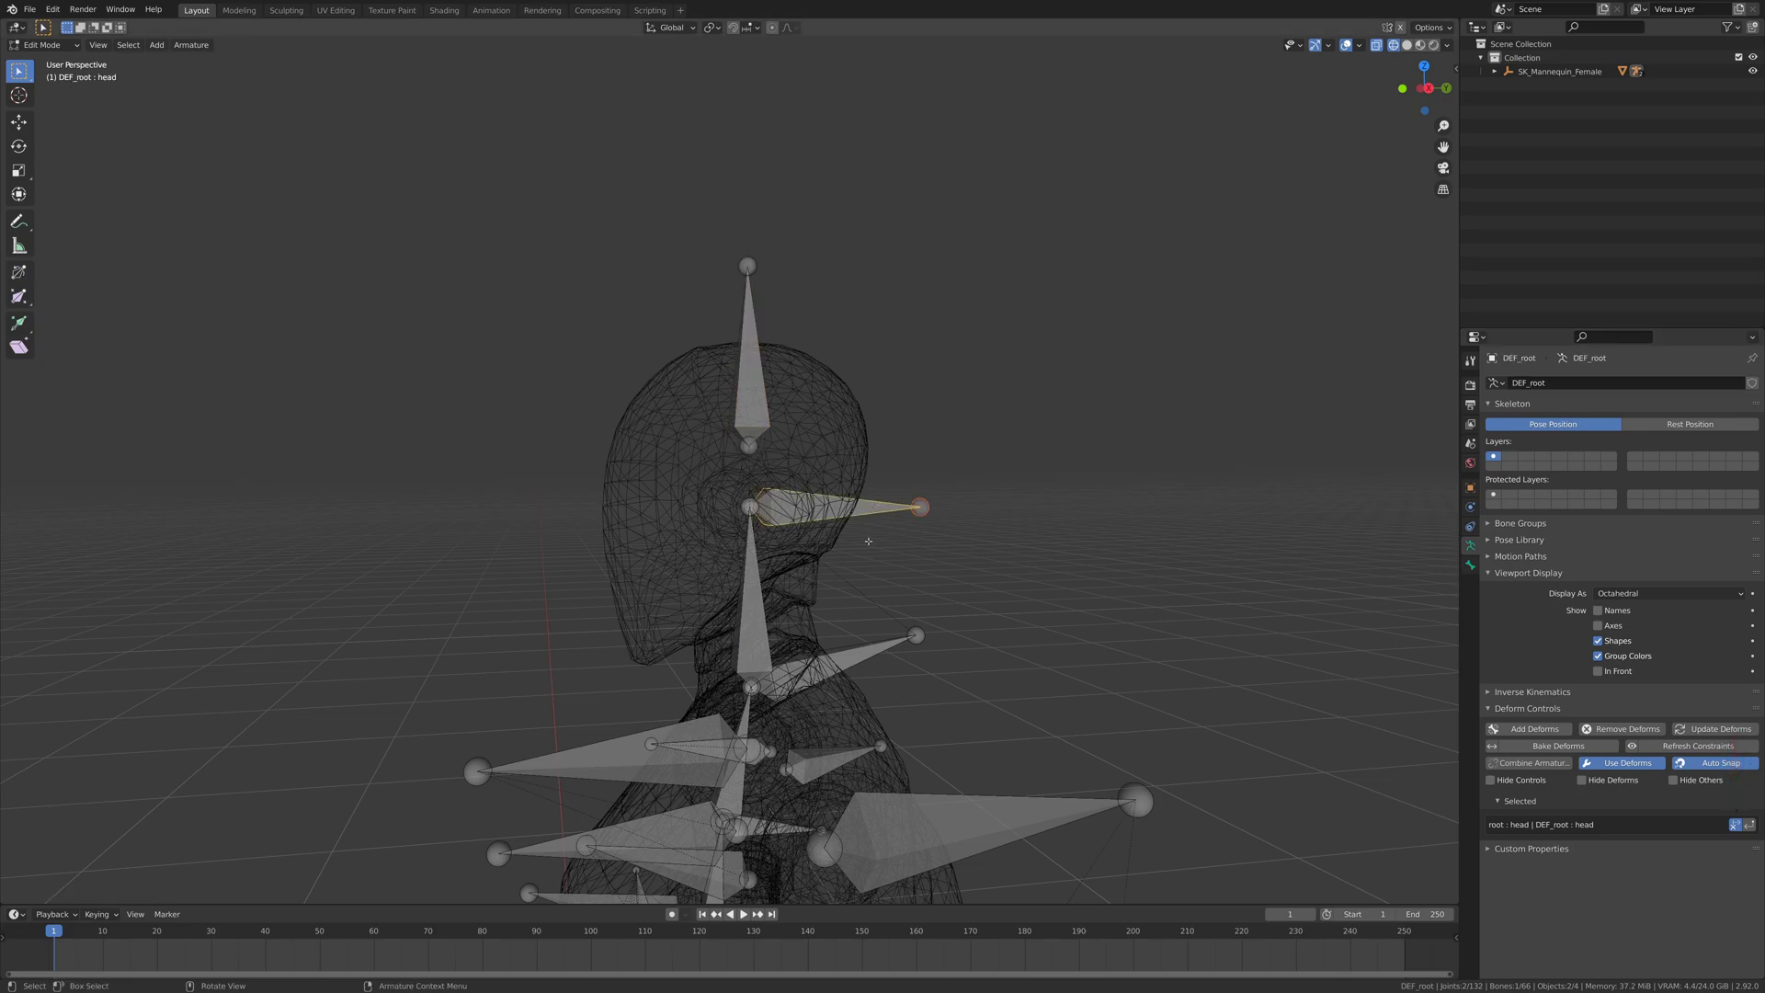
key(g)
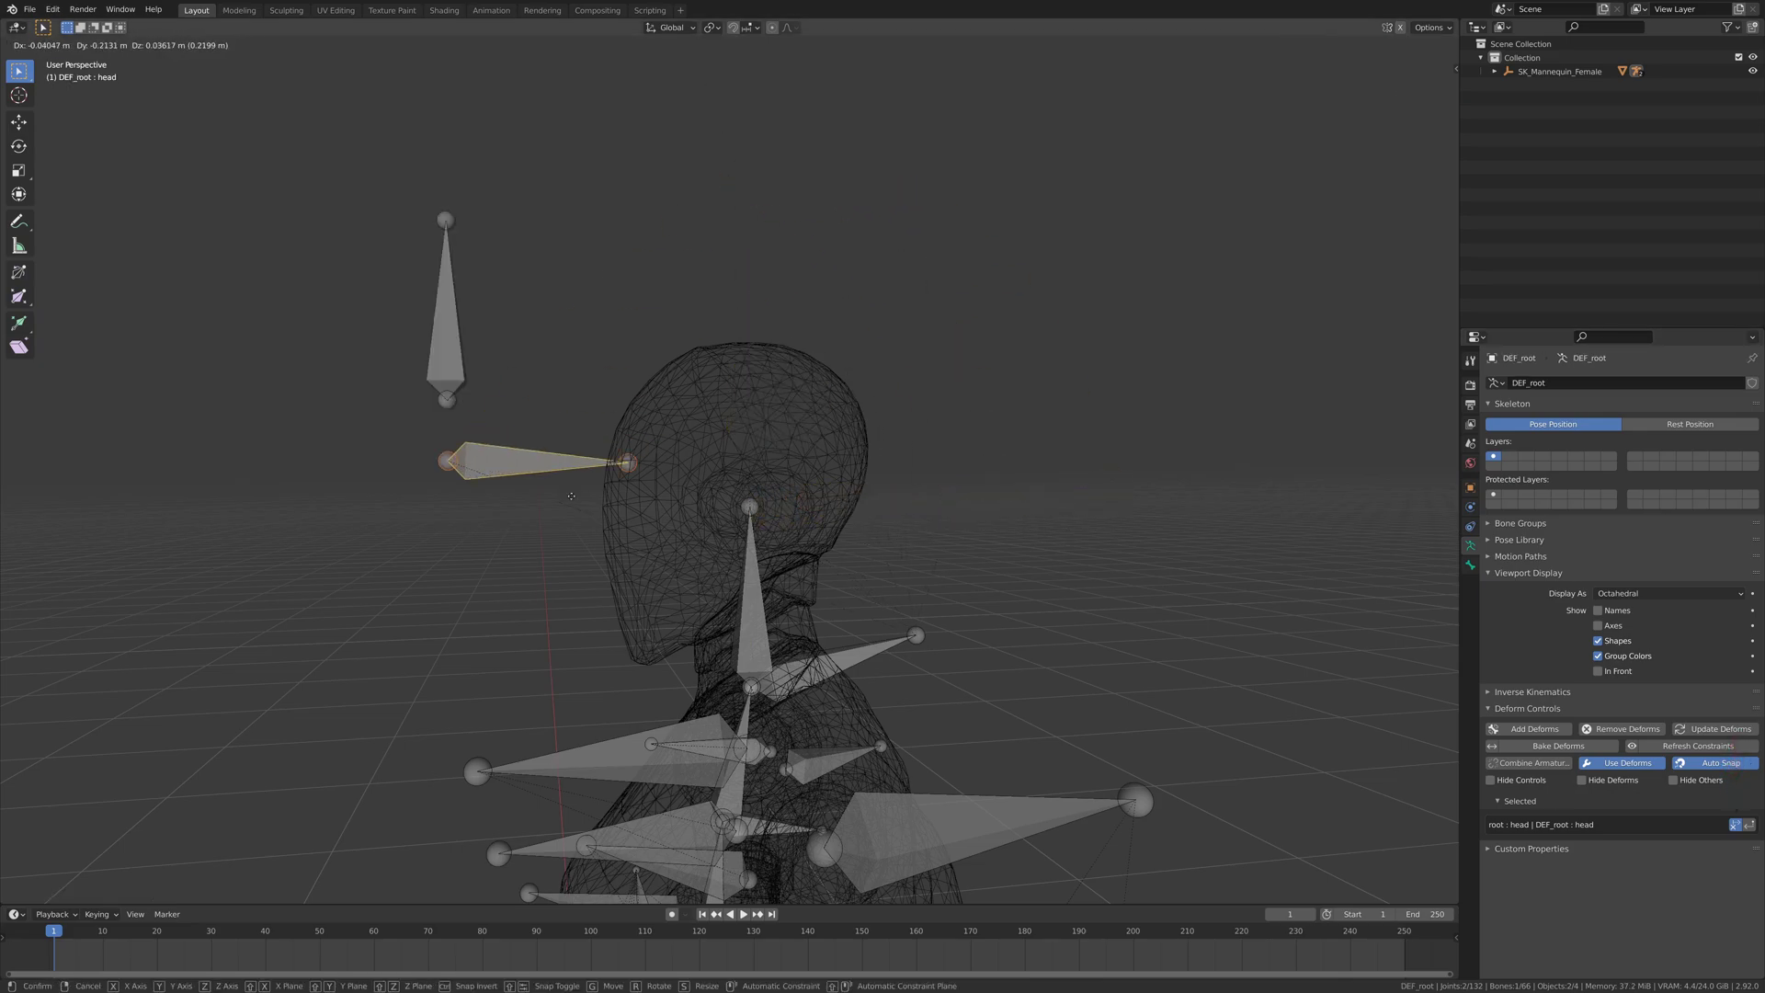
click(1079, 600)
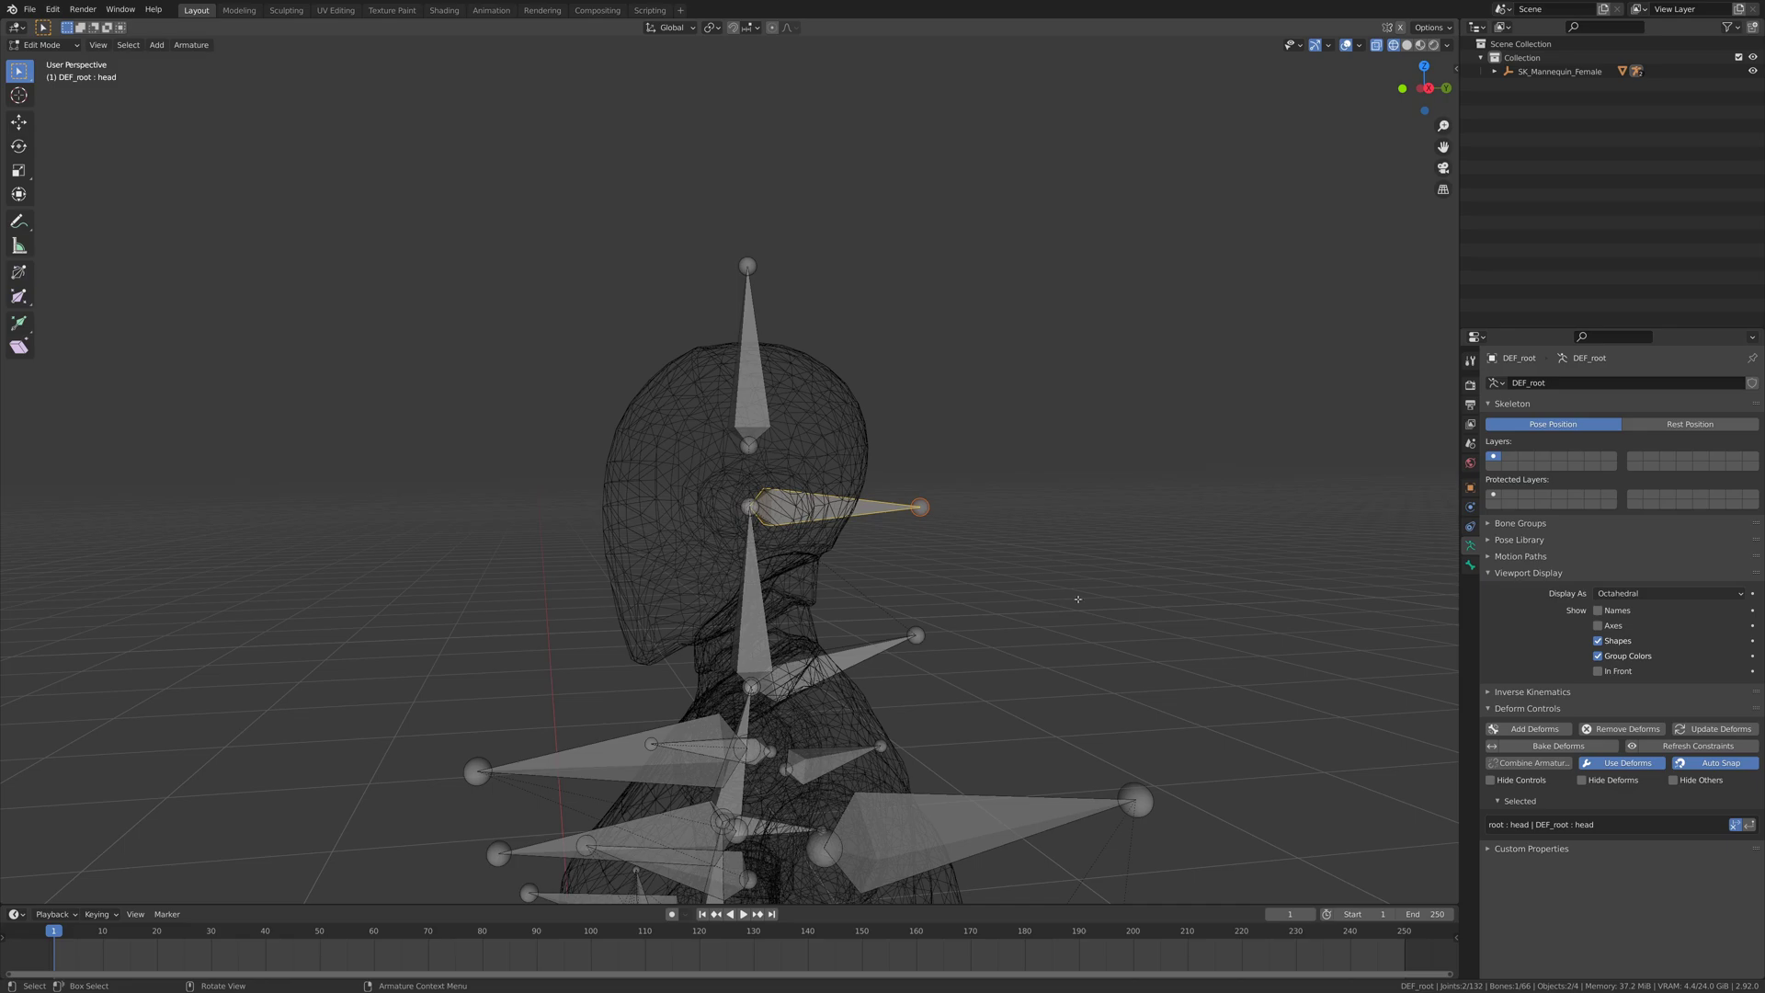
mouse_move(1017, 594)
middle_down()
mouse_move(1095, 596)
mouse_move(1020, 590)
middle_up()
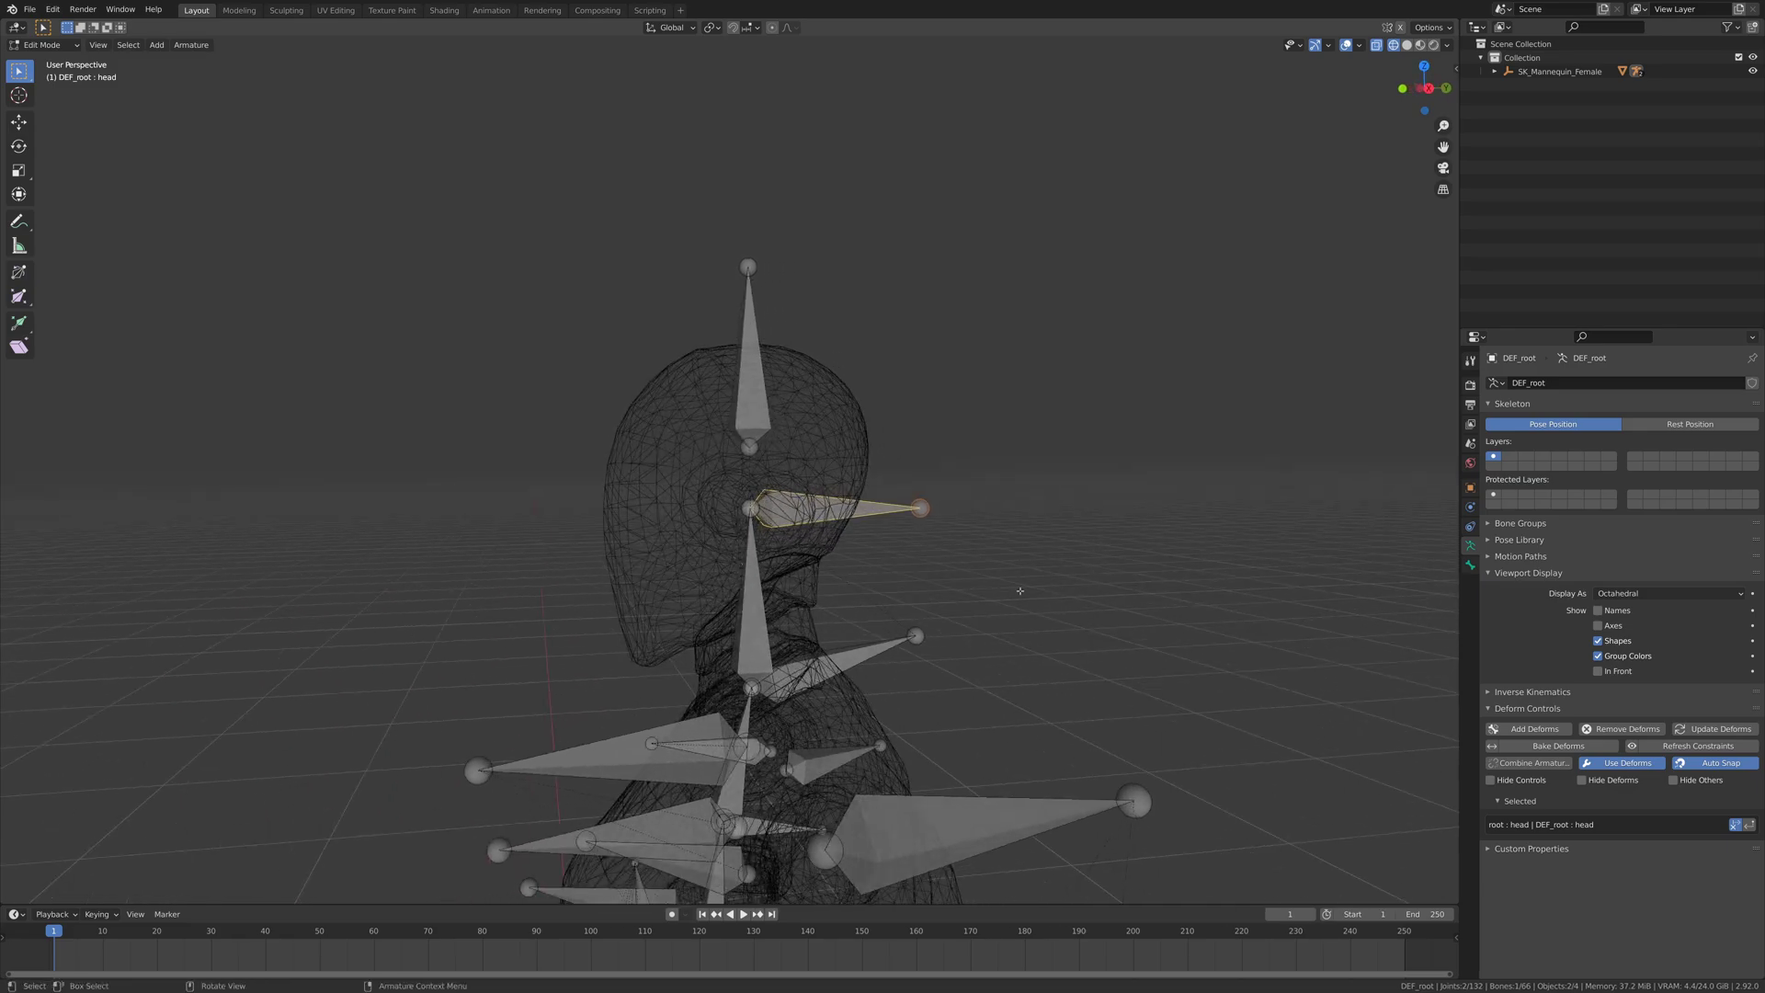
key(ctrl+z)
key(ctrl+z)
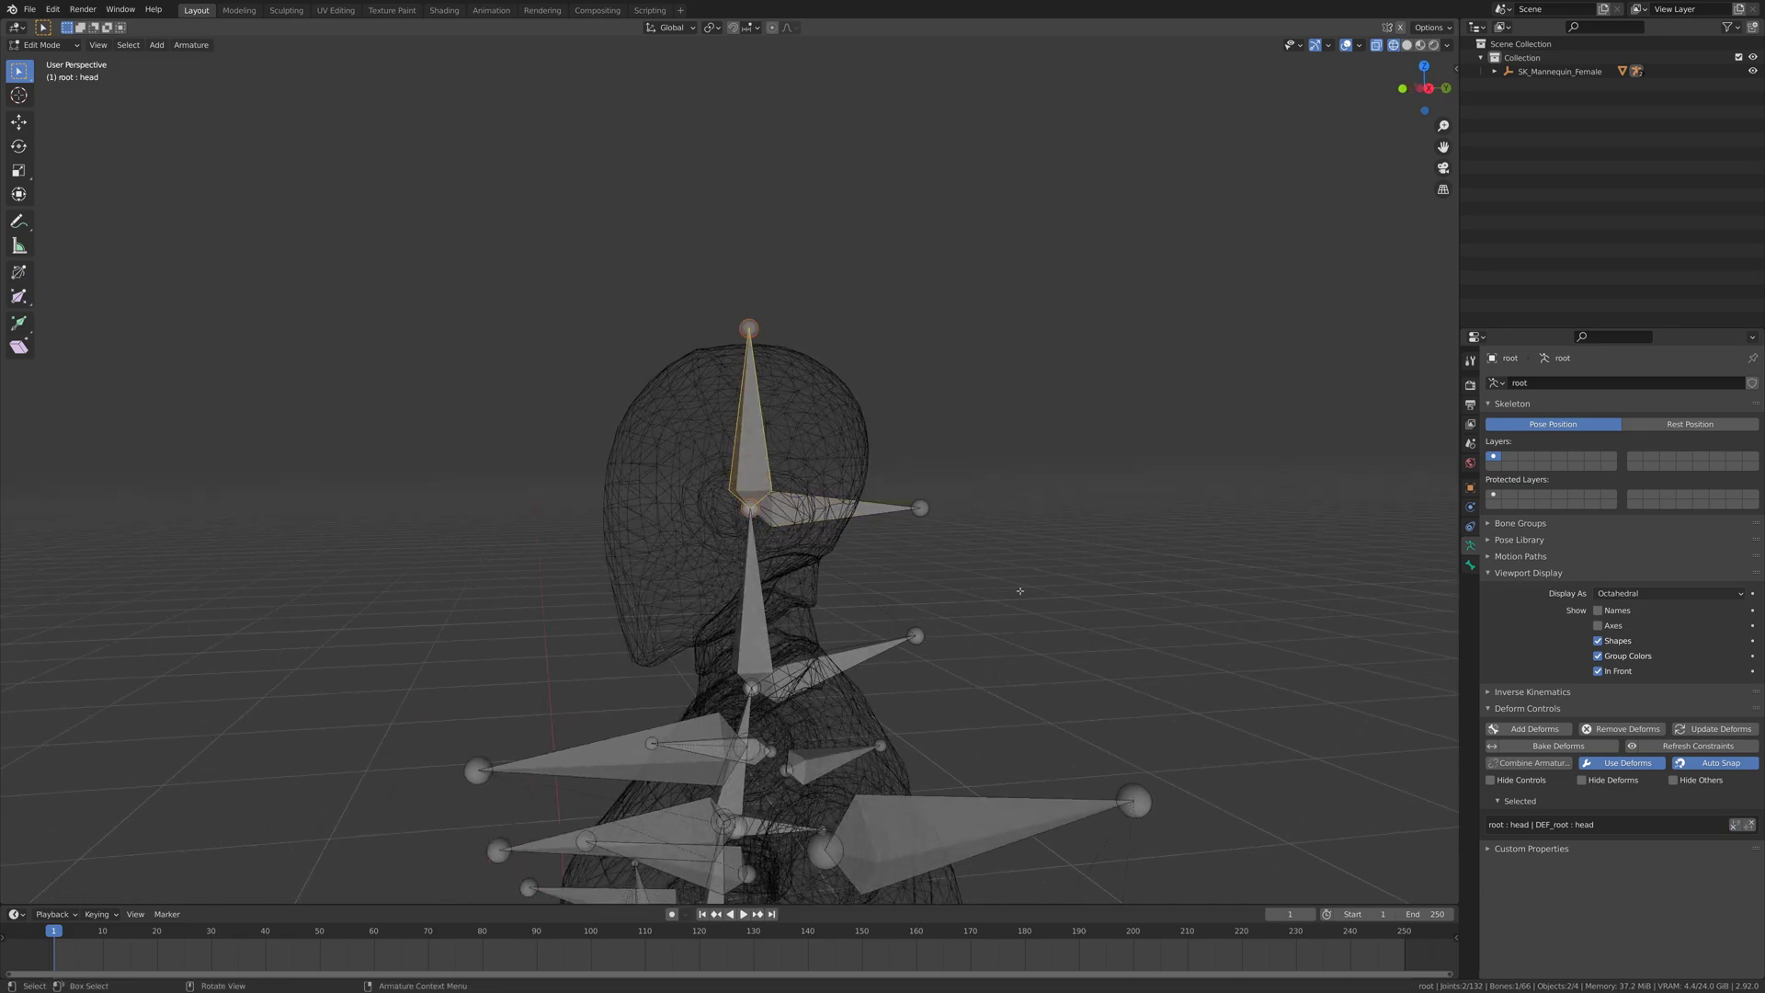
Parent the head control bone to spine_03 with Keep Offset
shift+click(740, 714)
key(ctrl+p)
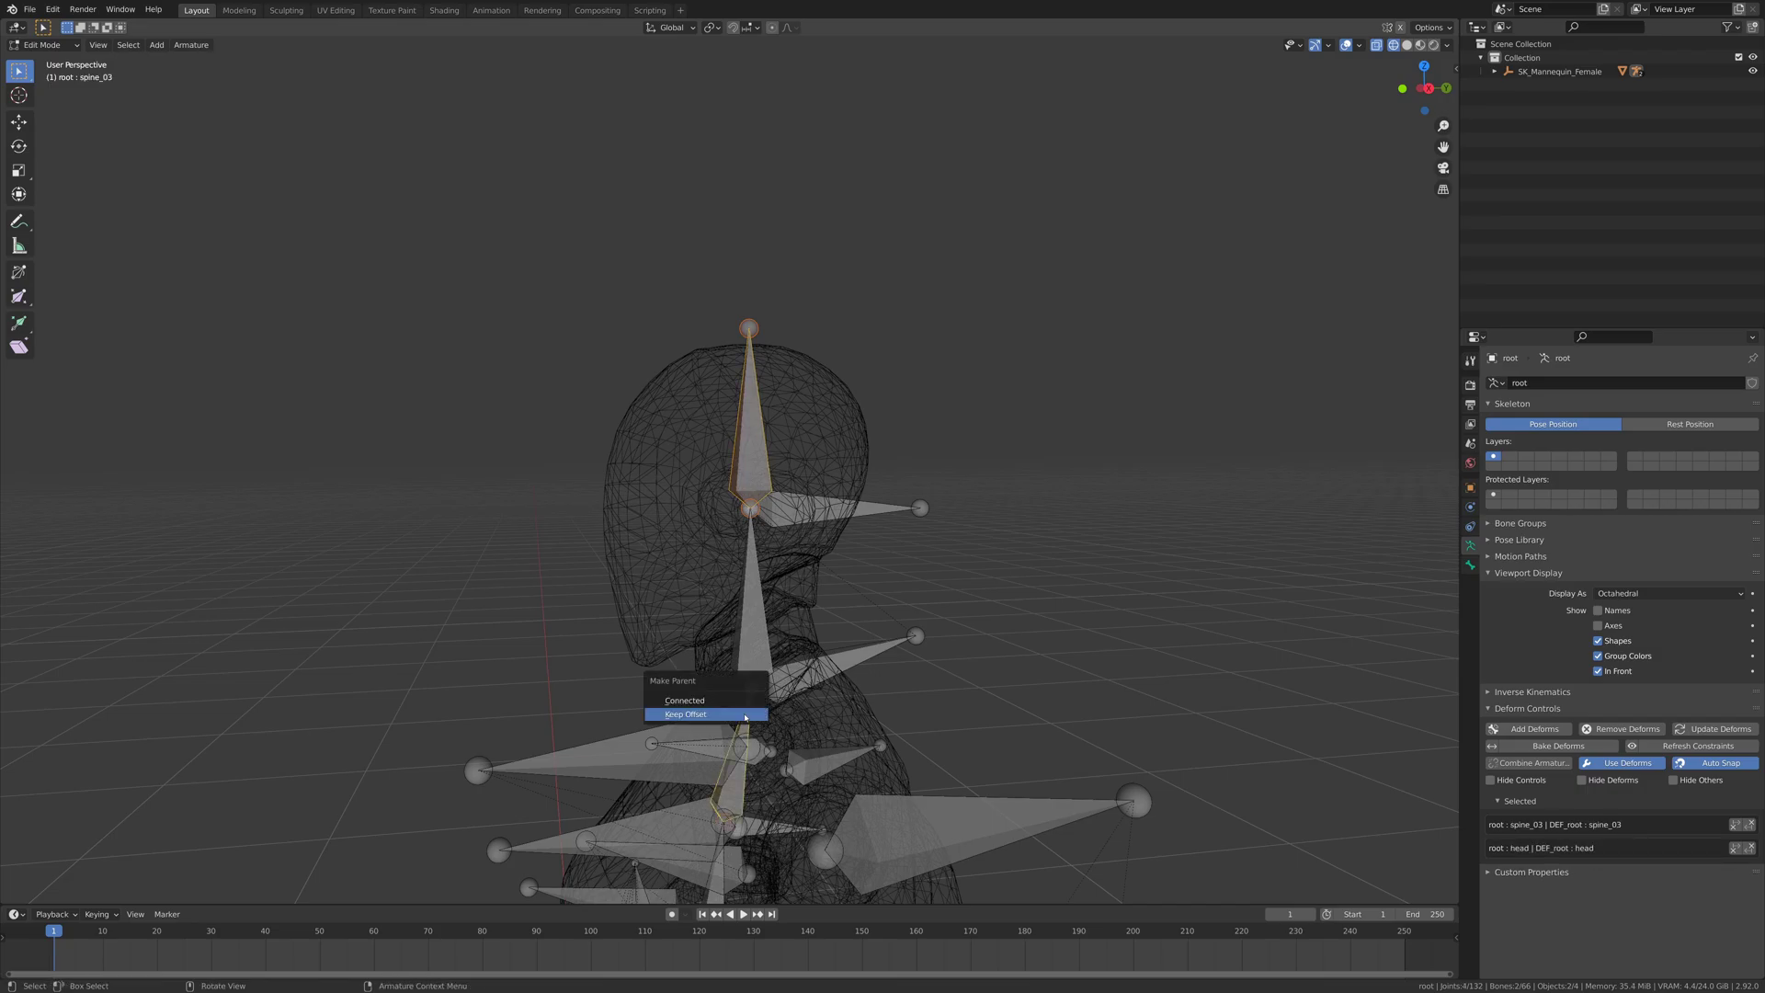
click(741, 714)
Rotate the head control bone about the X axis in Edit Mode and set its roll to -138°
click(749, 433)
key(r)
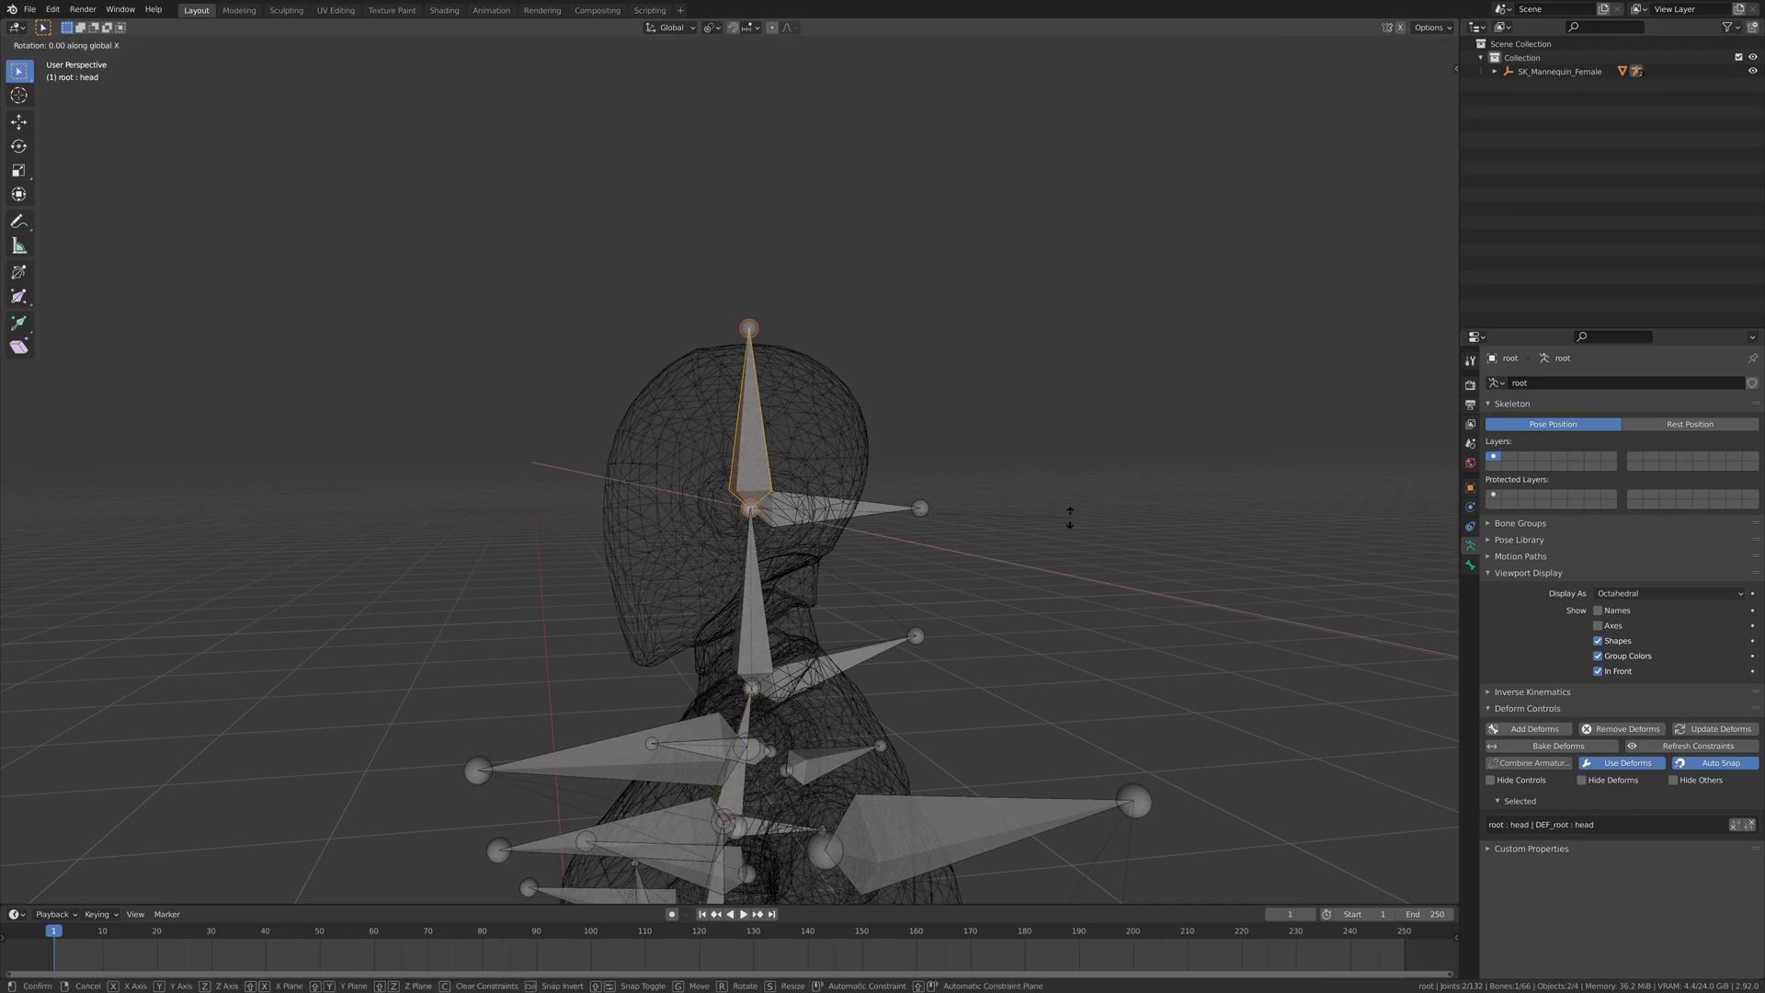
click(965, 276)
click(1456, 69)
middle_drag(1103, 276, 1176, 283)
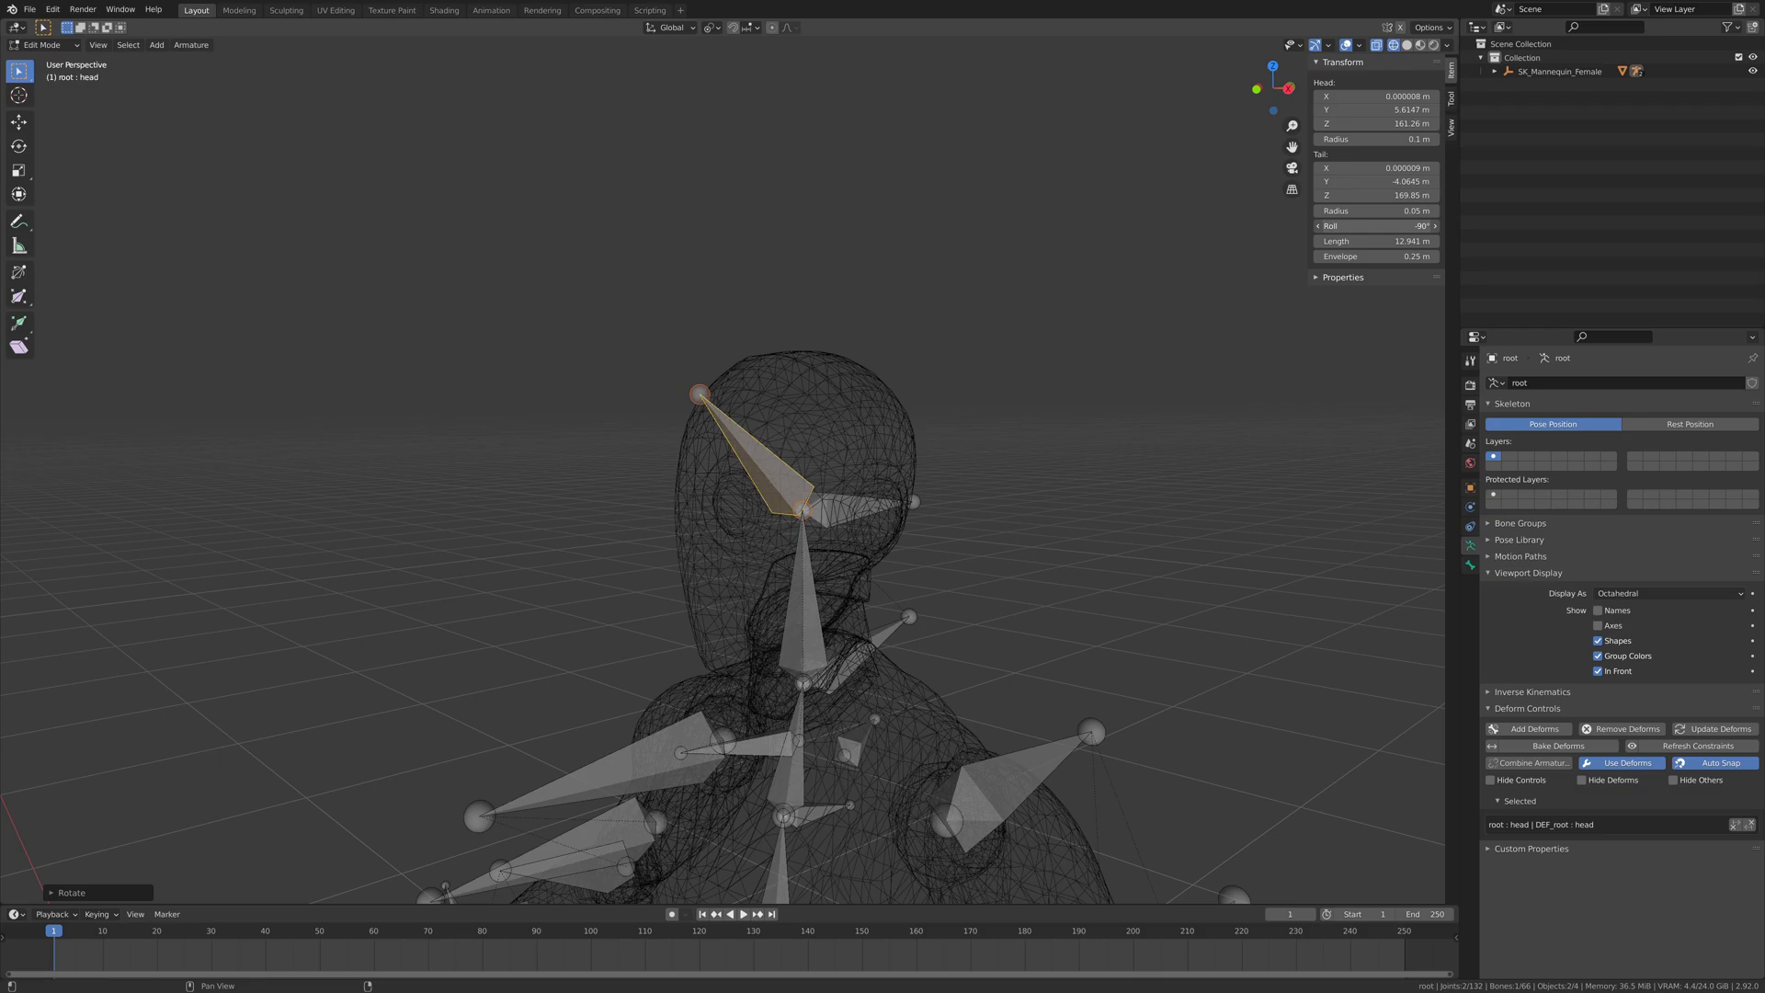
drag(1377, 225, 1331, 225)
middle_drag(1065, 572, 1002, 570)
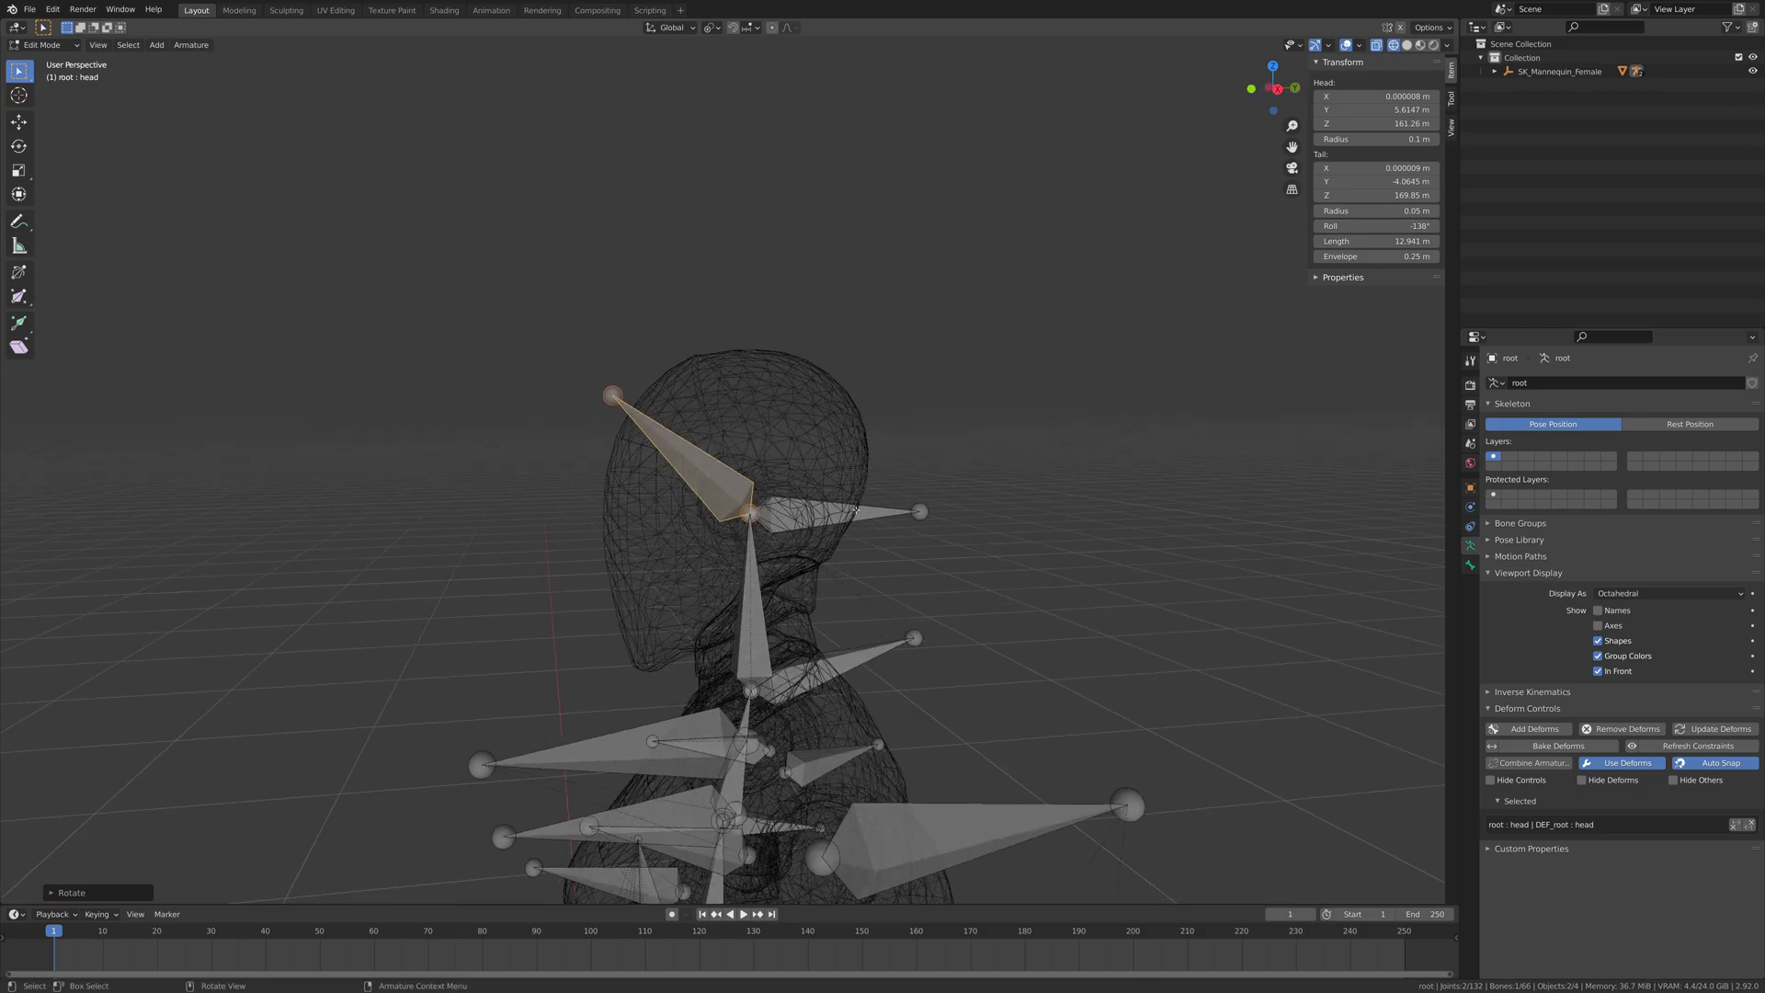
Compare the transform and parent relations of the deform head bone with those of the head control bone
click(864, 512)
click(1470, 566)
click(1489, 568)
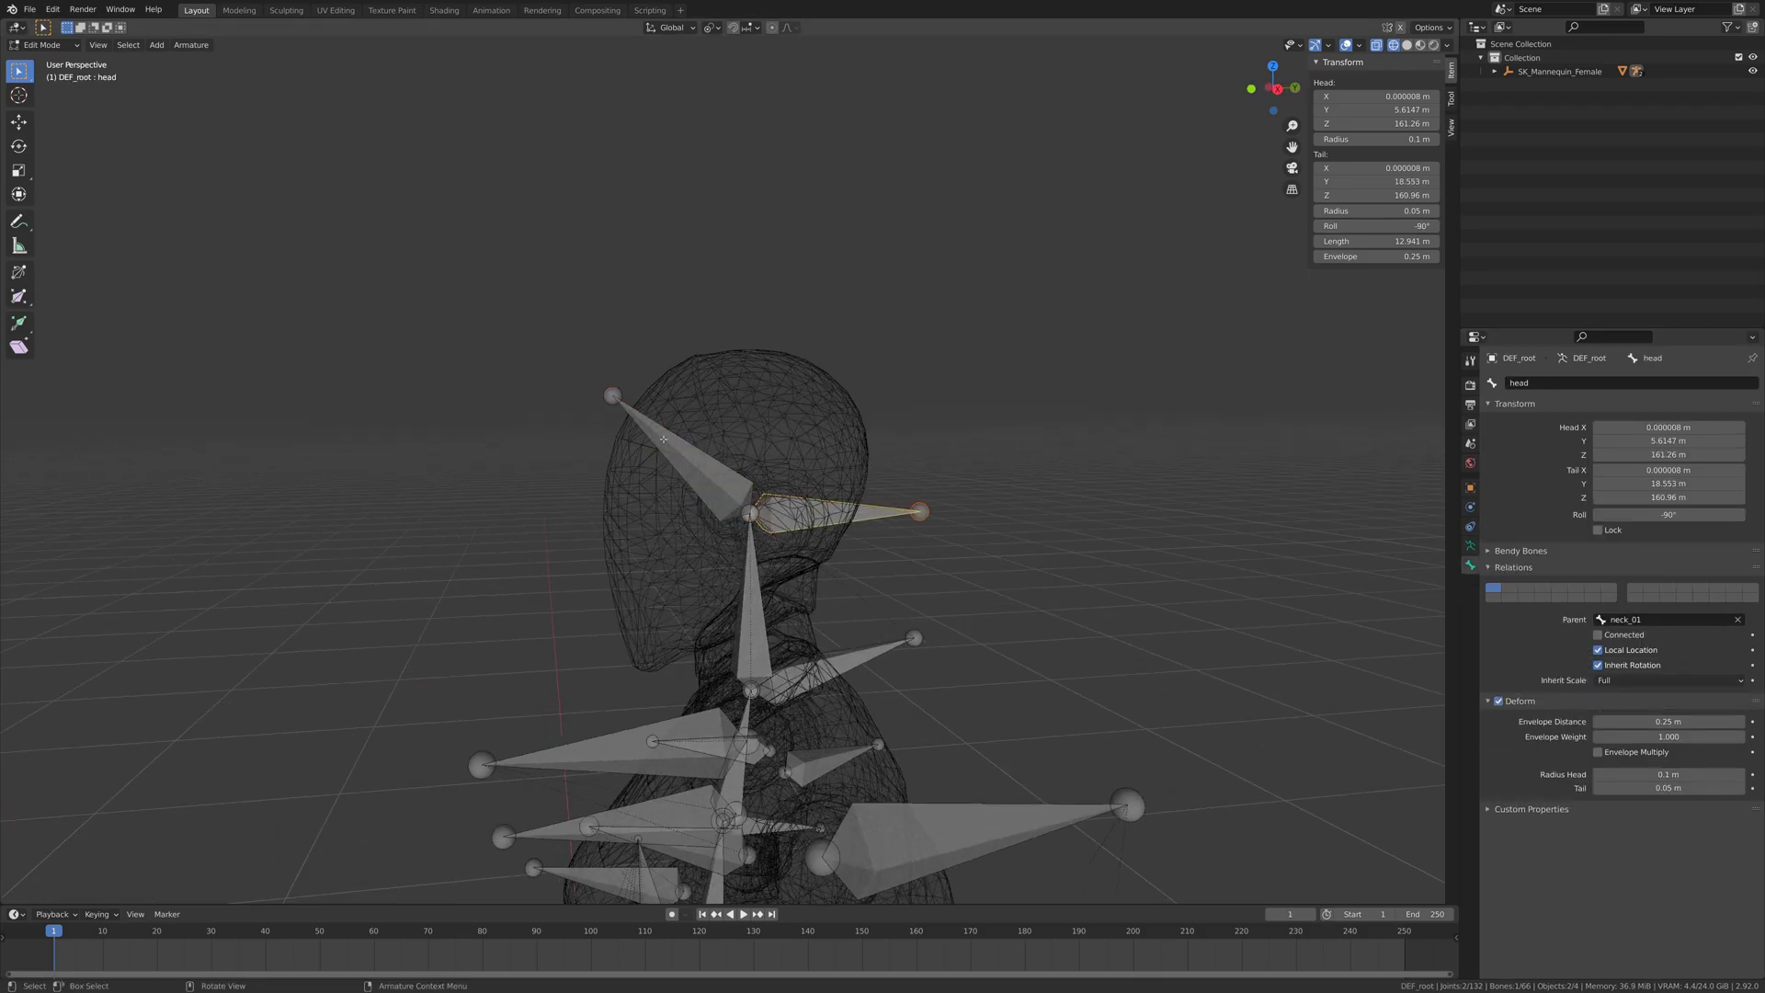
key(ctrl+z)
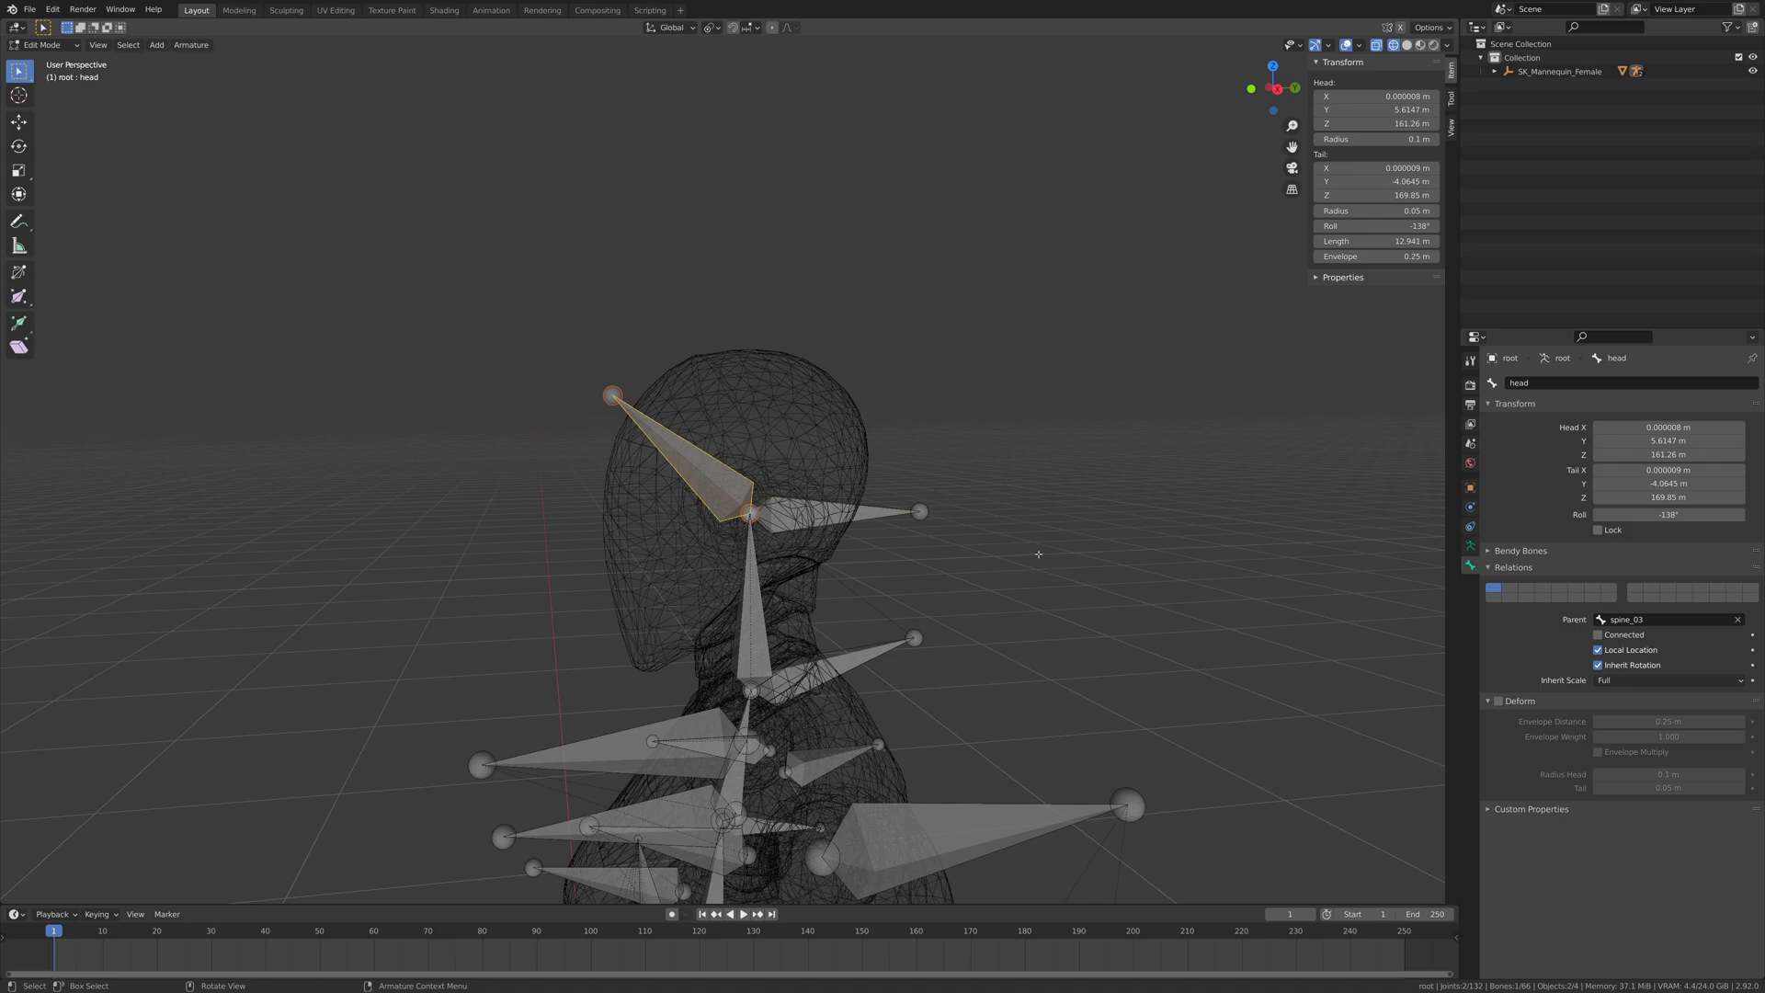
Return to Pose Mode and rotate the re-parented head control bone to test how it drives the head
key(Tab)
key(ctrl+Tab)
key(r)
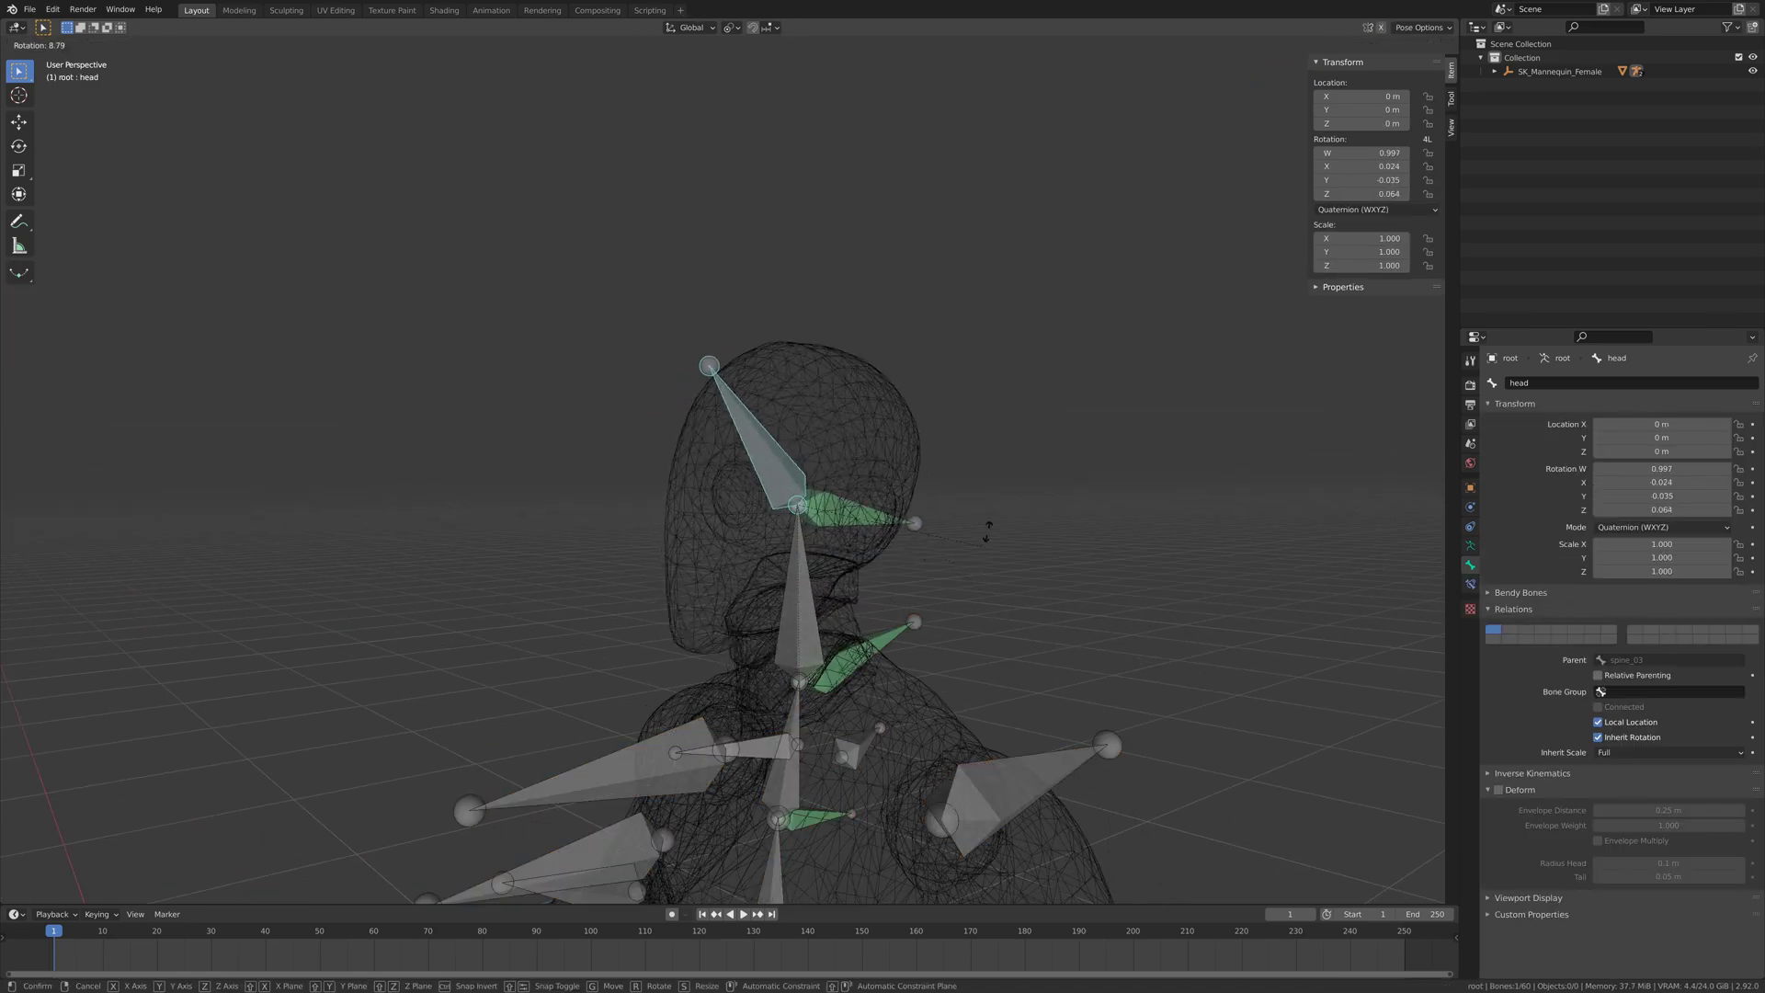
click(1005, 473)
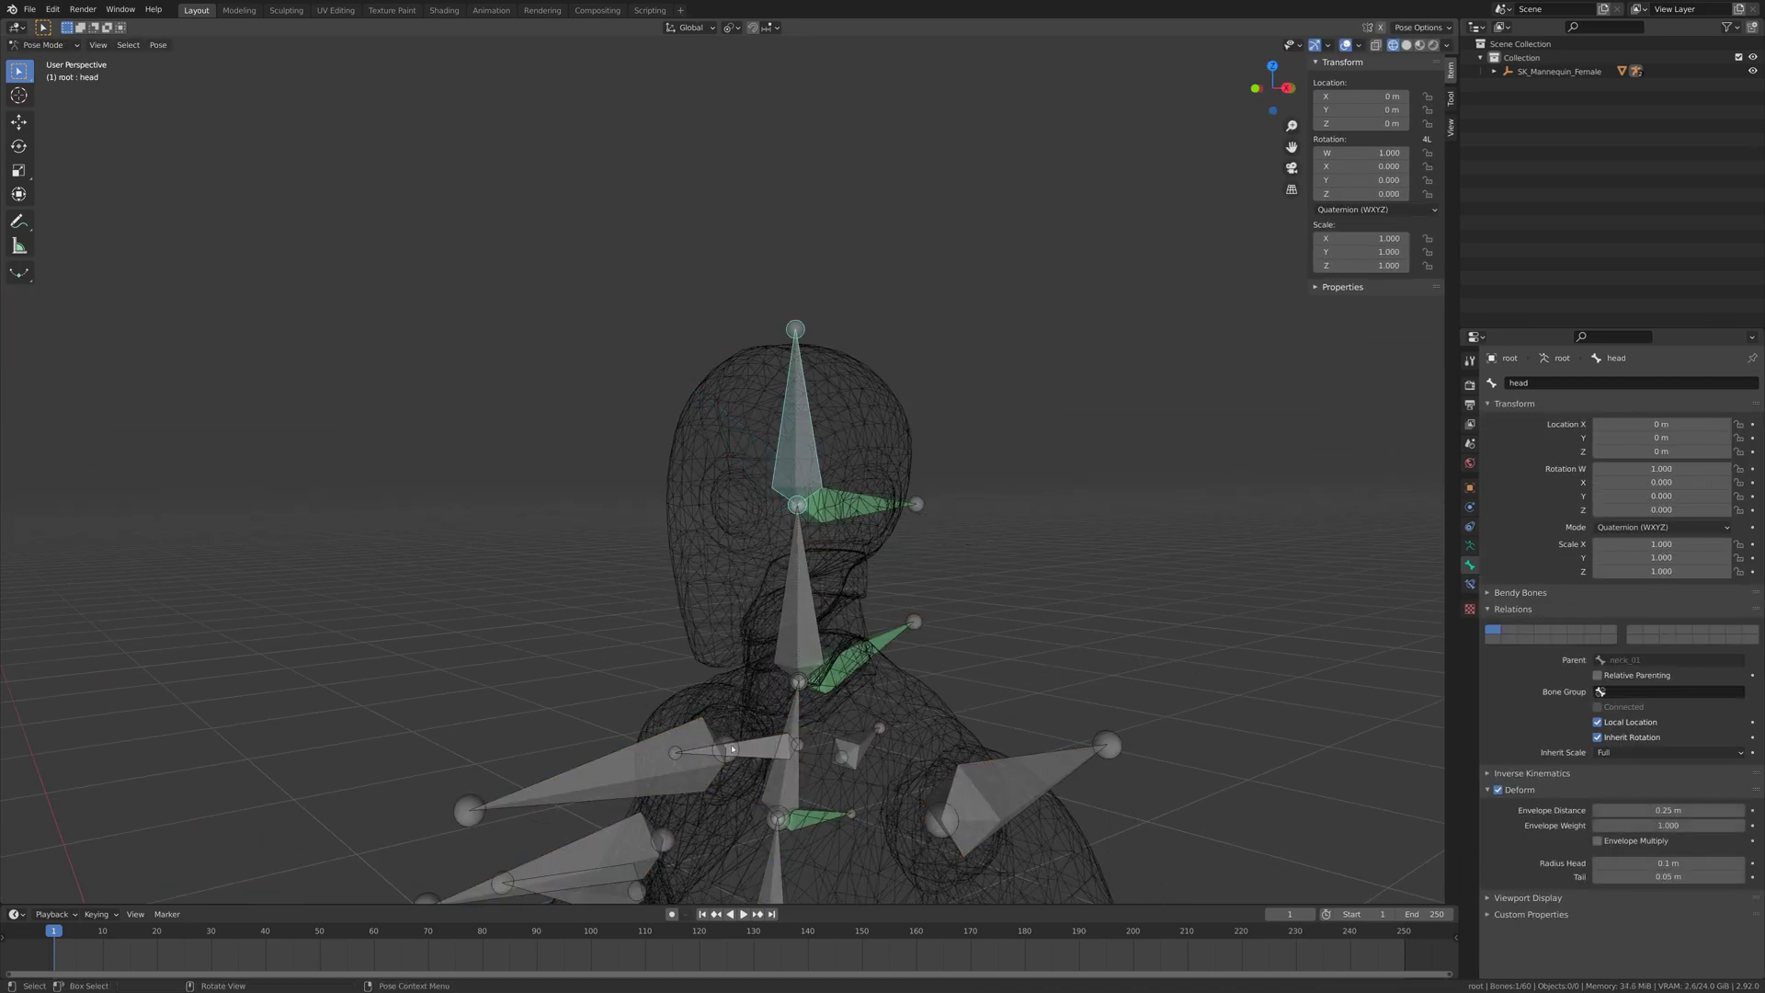
scroll(593, 640, down, 3)
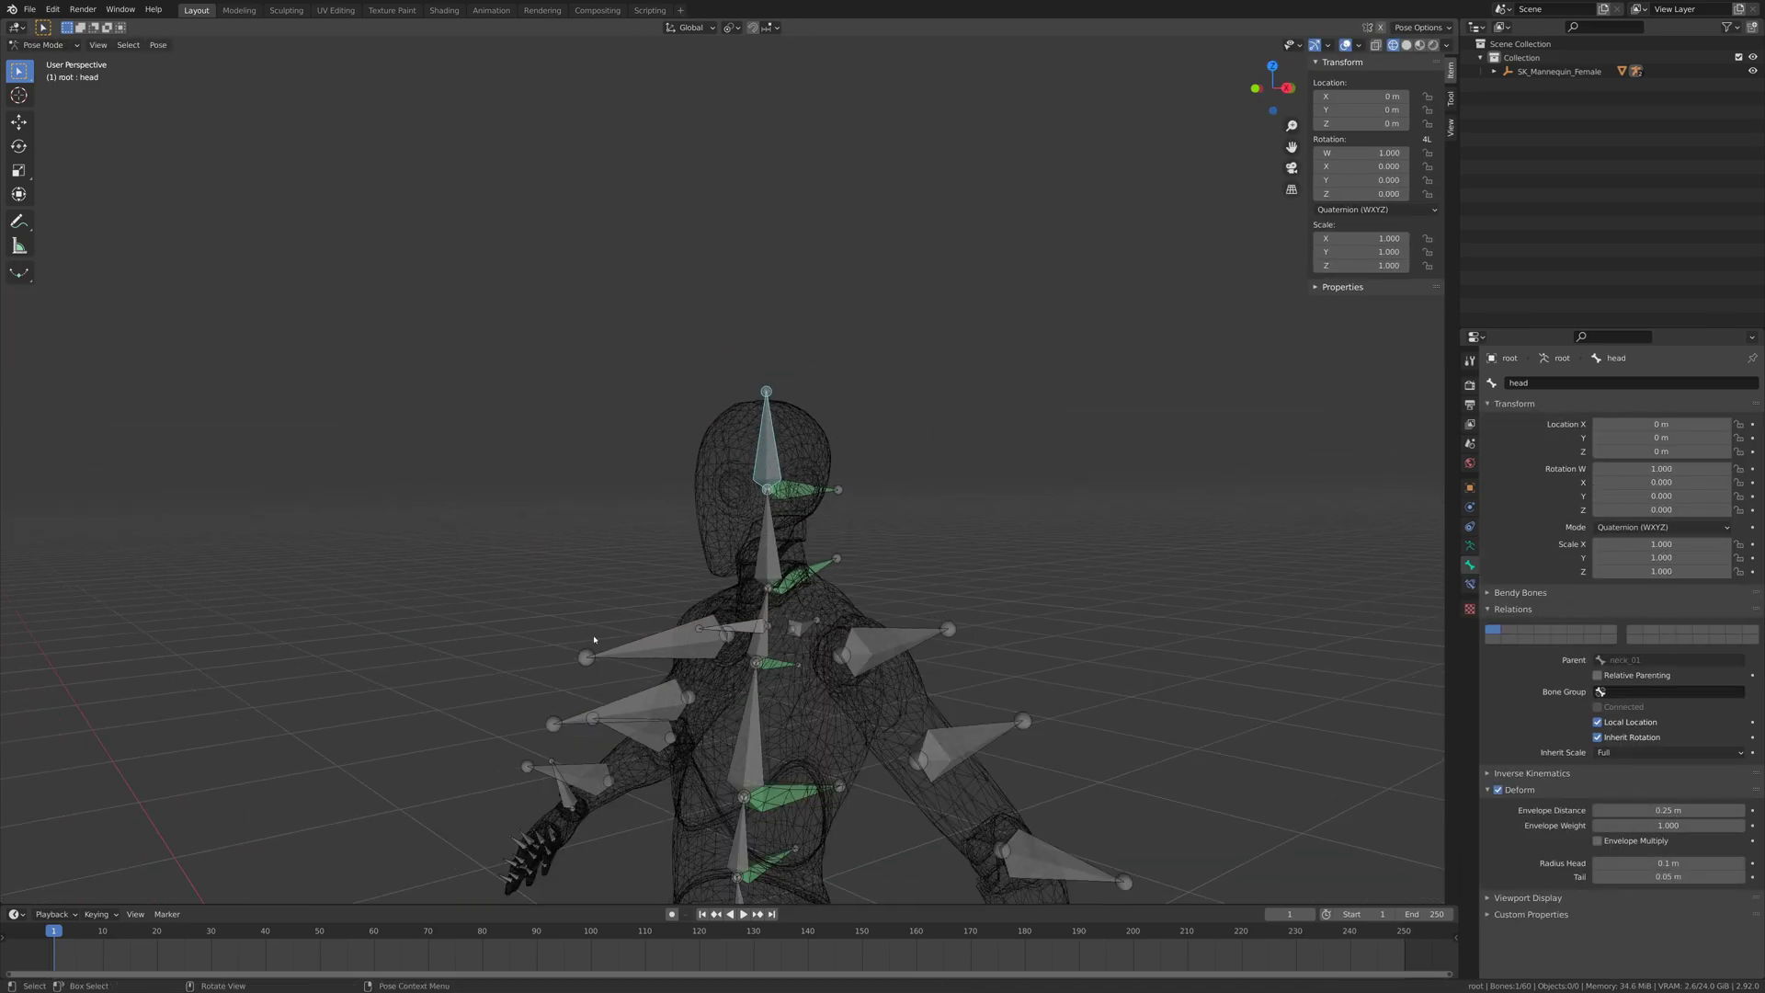
middle_drag(593, 640, 557, 648)
scroll(843, 721, down, 5)
shift+middle_drag(843, 720, 855, 611)
scroll(843, 581, up, 2)
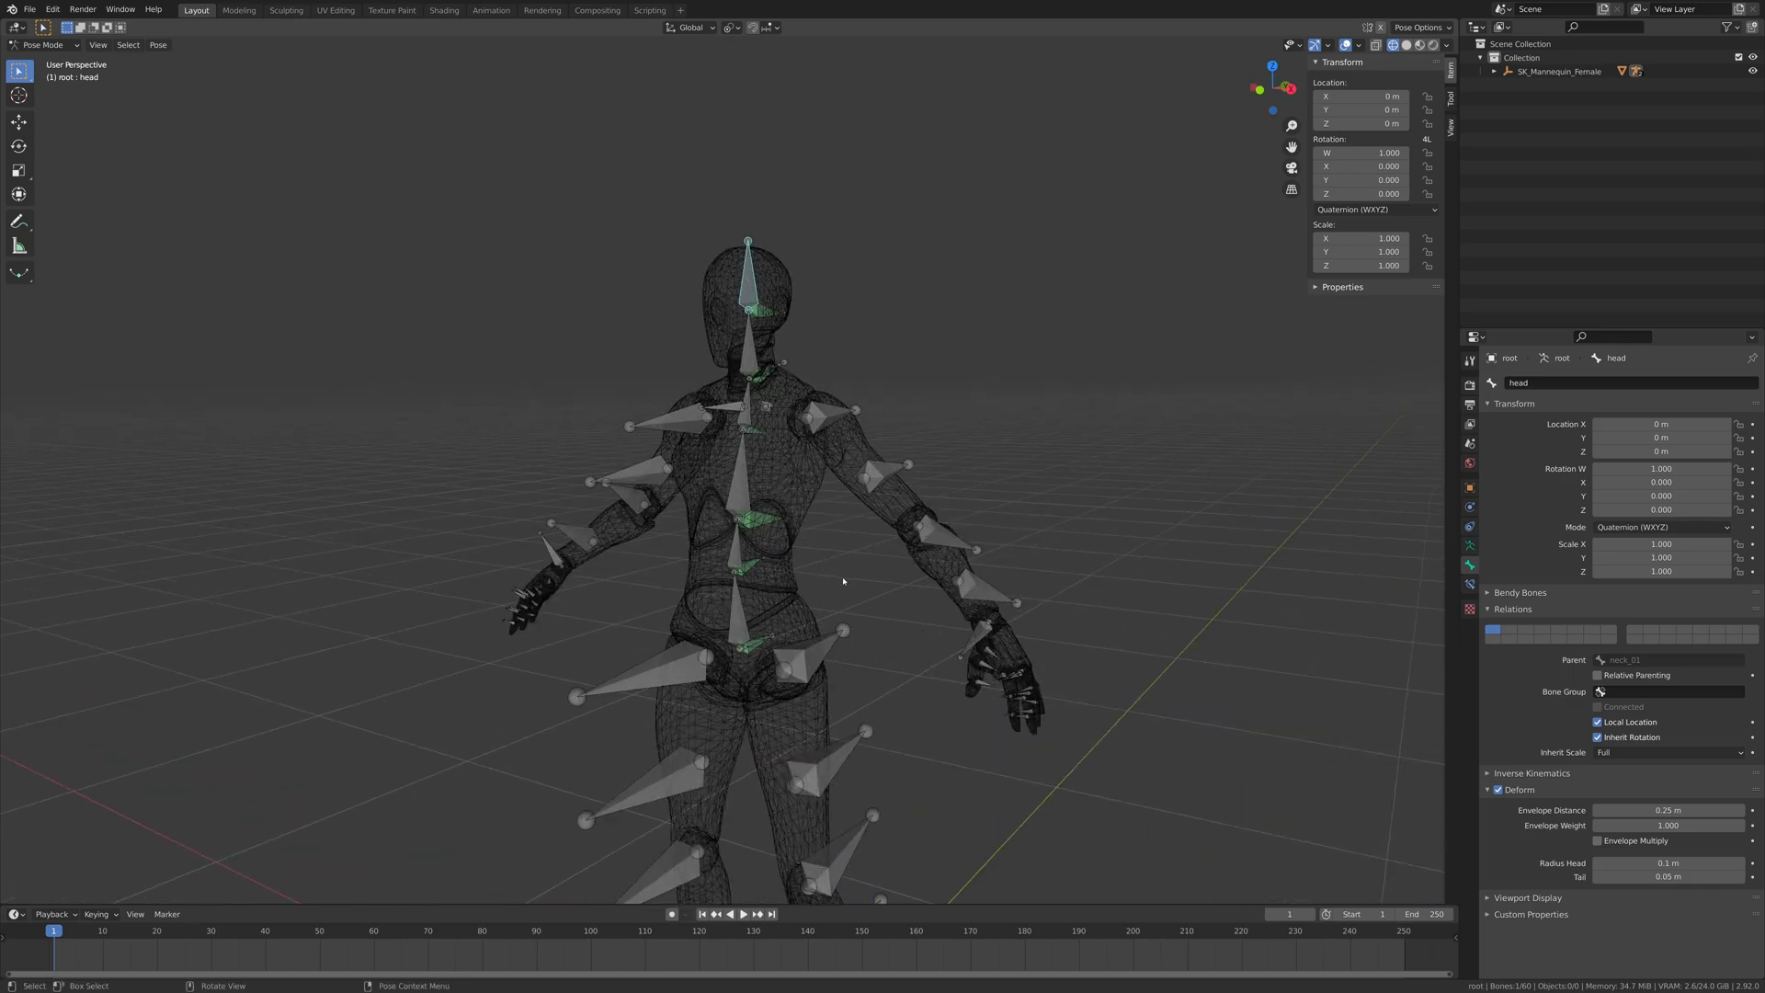
Return the rig to Object Mode and combine the deform and control armatures into a single armature
key(ctrl+Tab)
scroll(843, 581, down, 1)
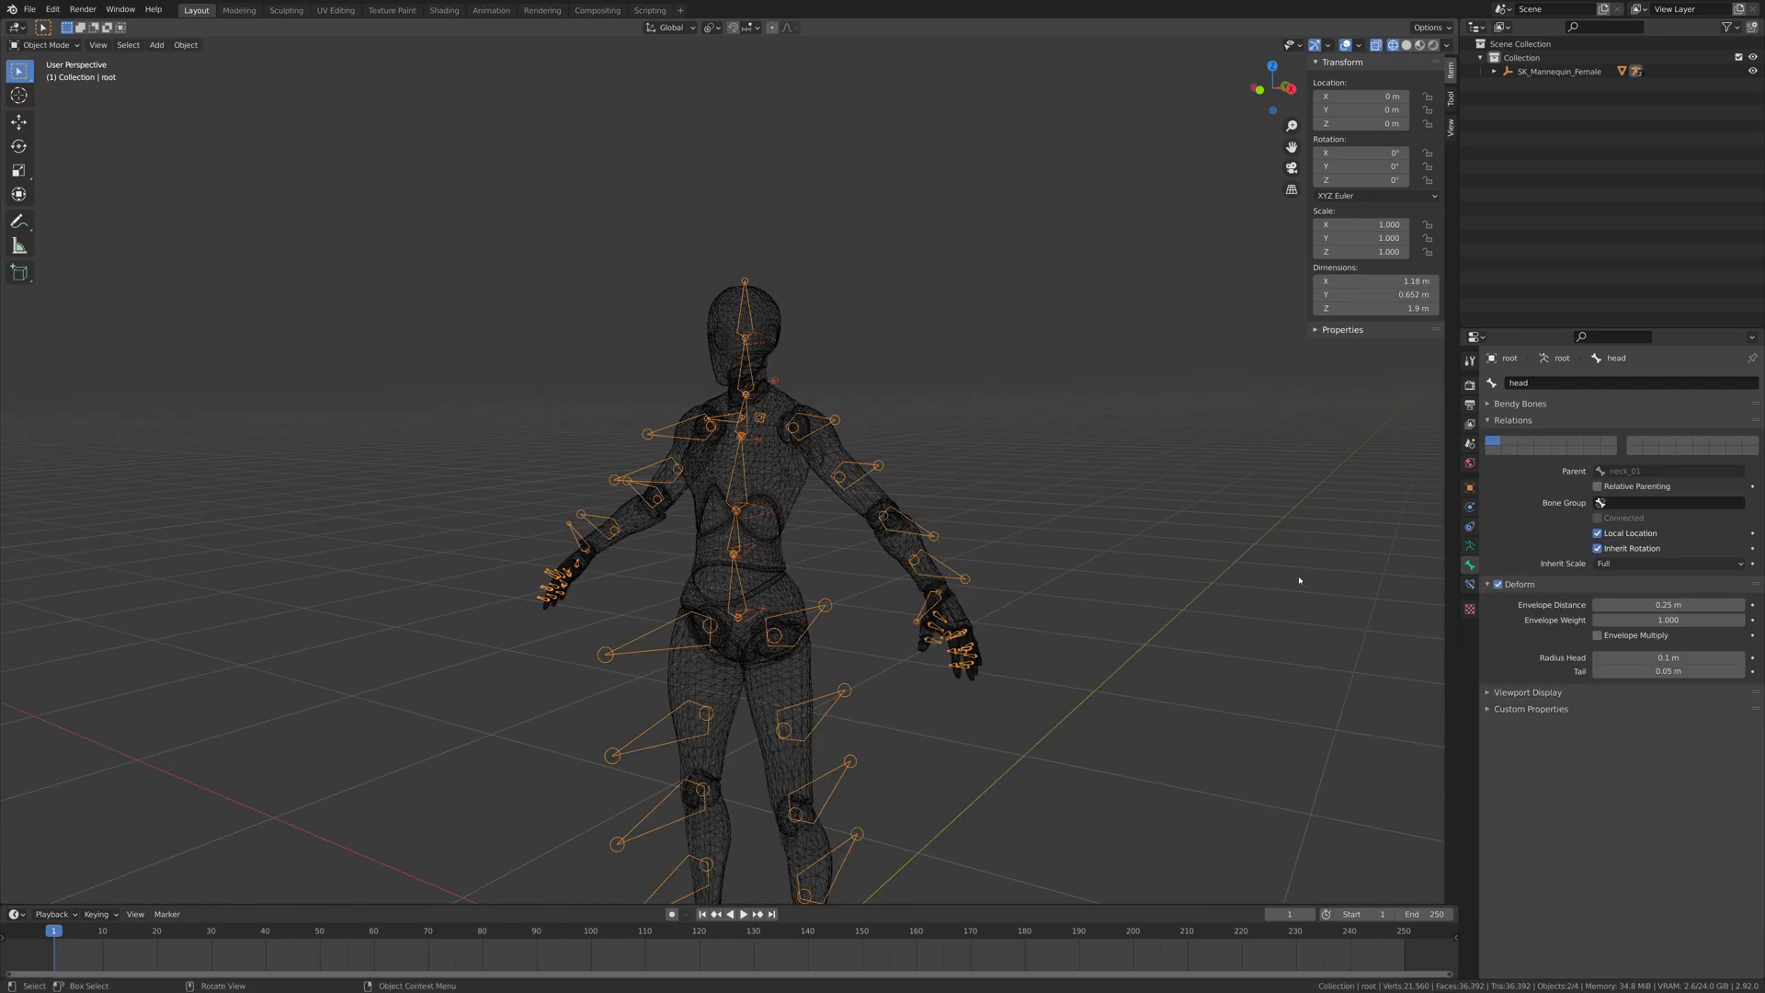
click(1471, 545)
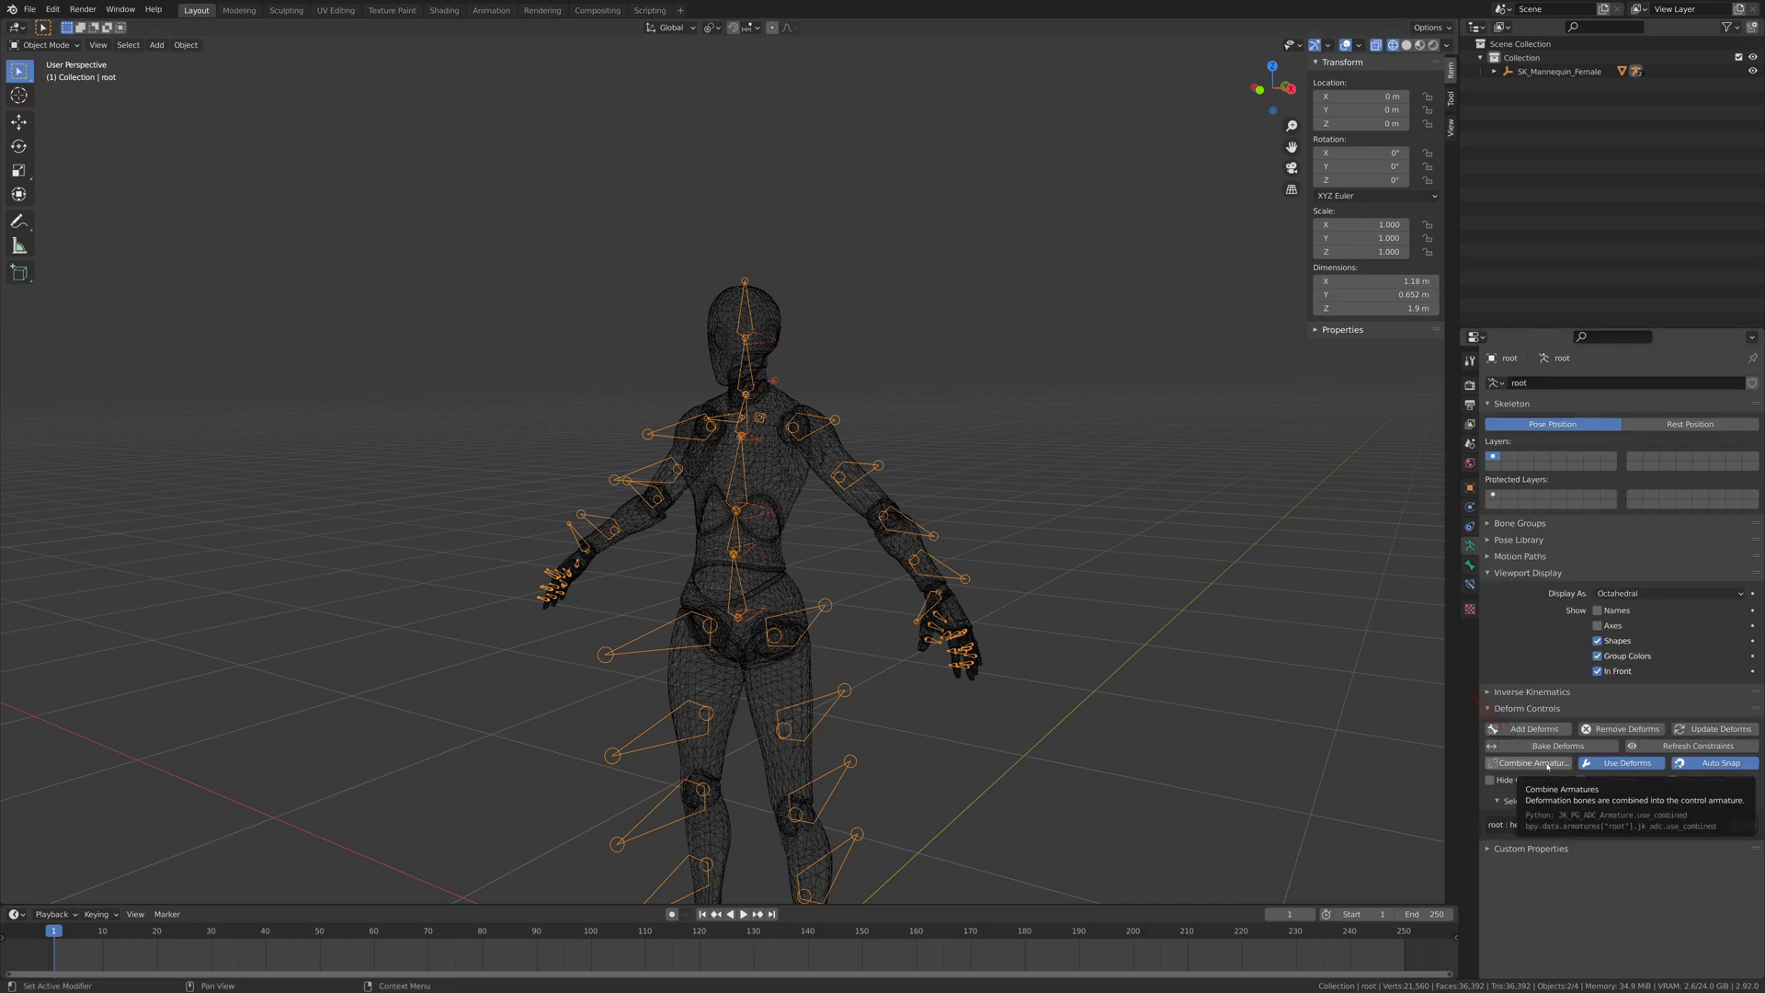
click(1549, 766)
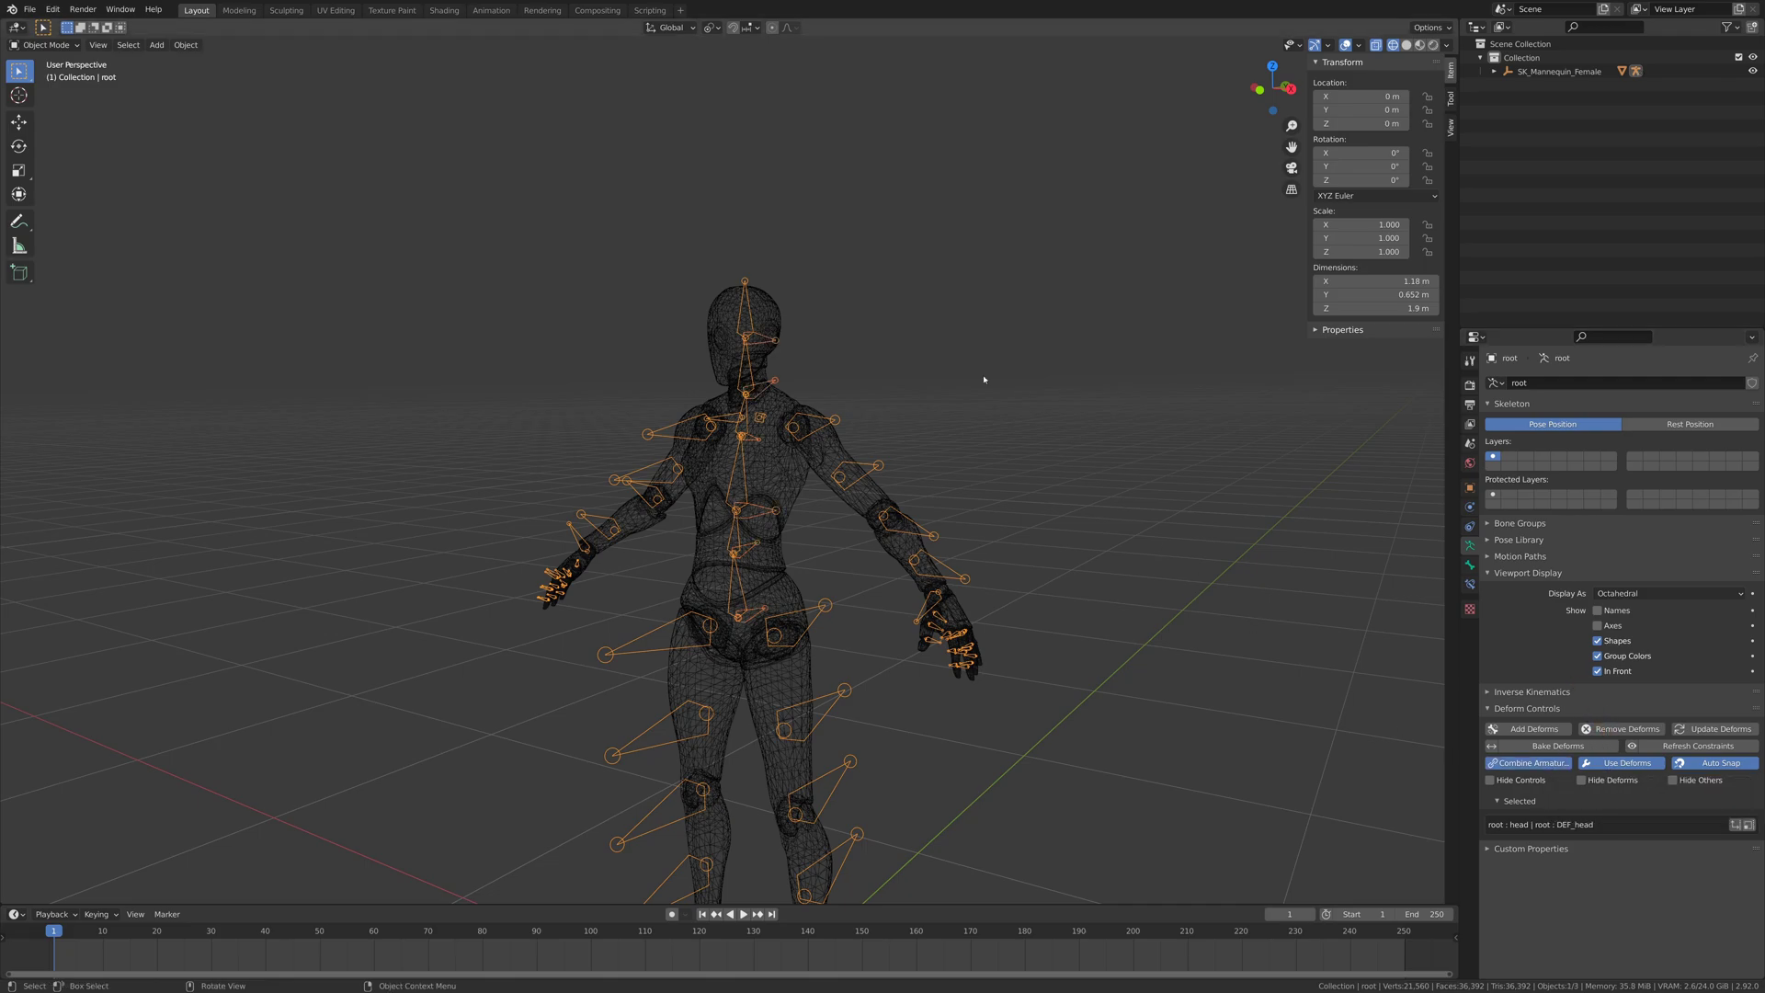
Enter Weight Paint mode on the mannequin mesh and paint DEF_head weight onto the back of the neck
shift+click(718, 313)
key(ctrl+Tab)
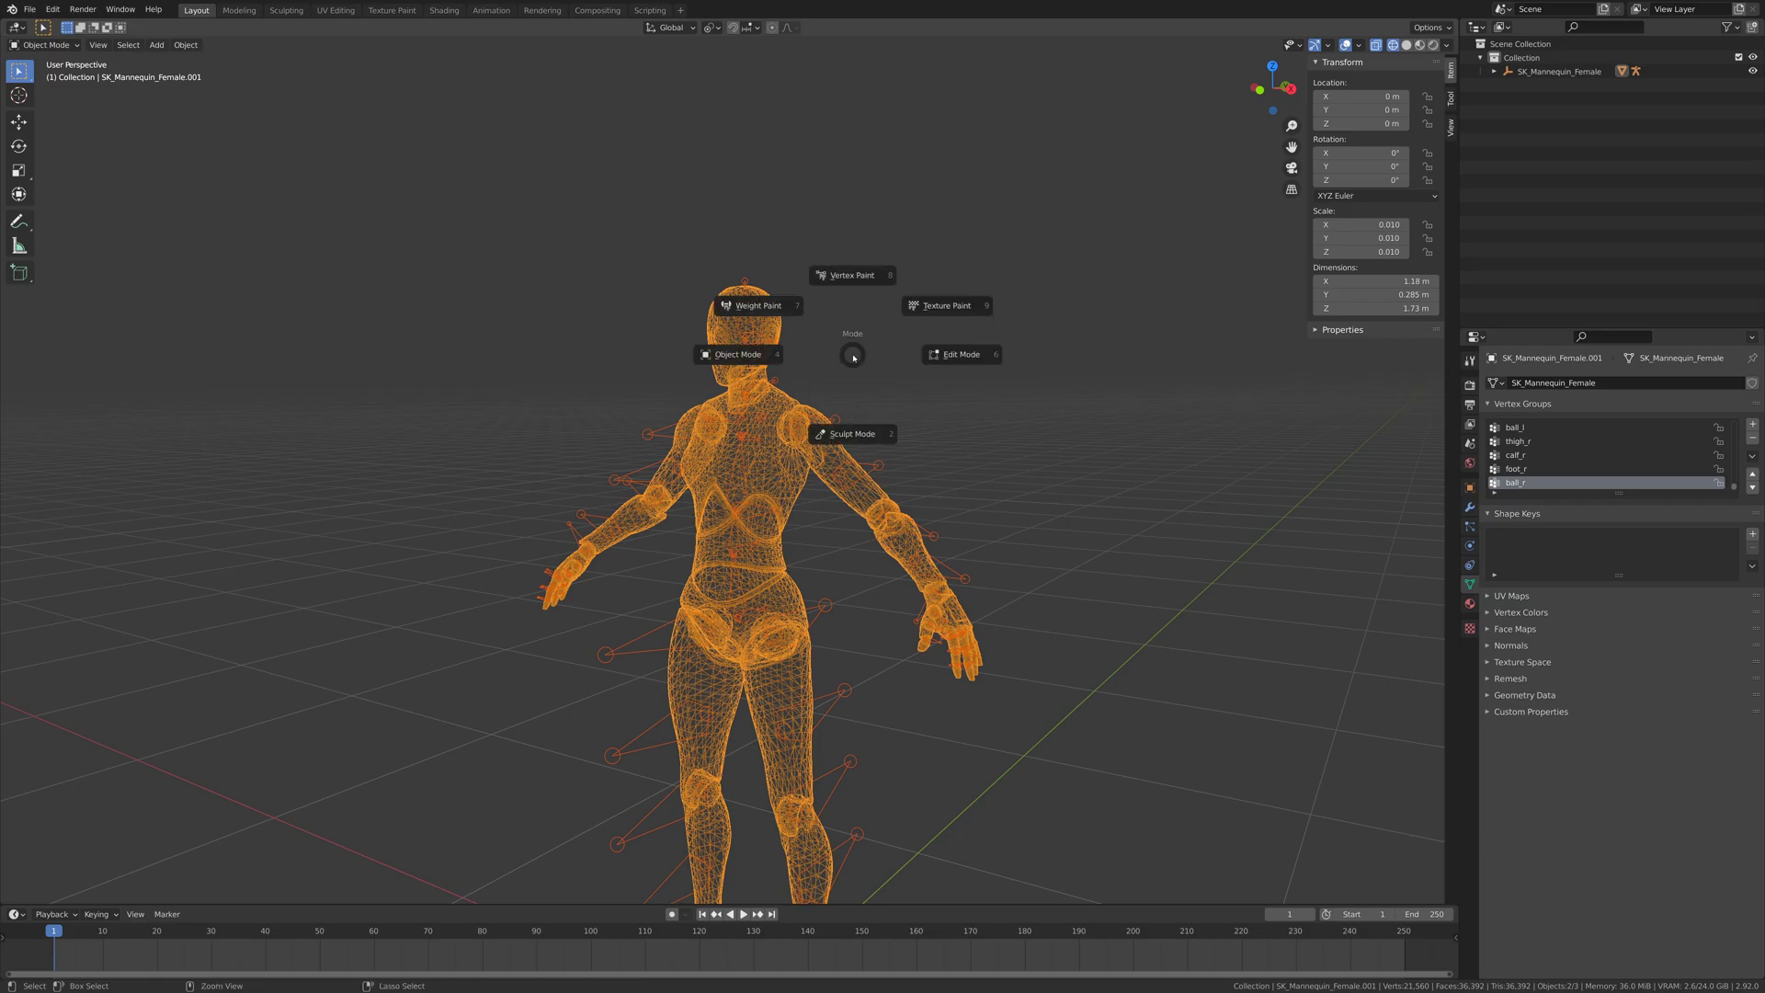
click(901, 343)
middle_drag(901, 342, 809, 578)
scroll(772, 315, up, 4)
shift+click(730, 307)
shift+click(849, 435)
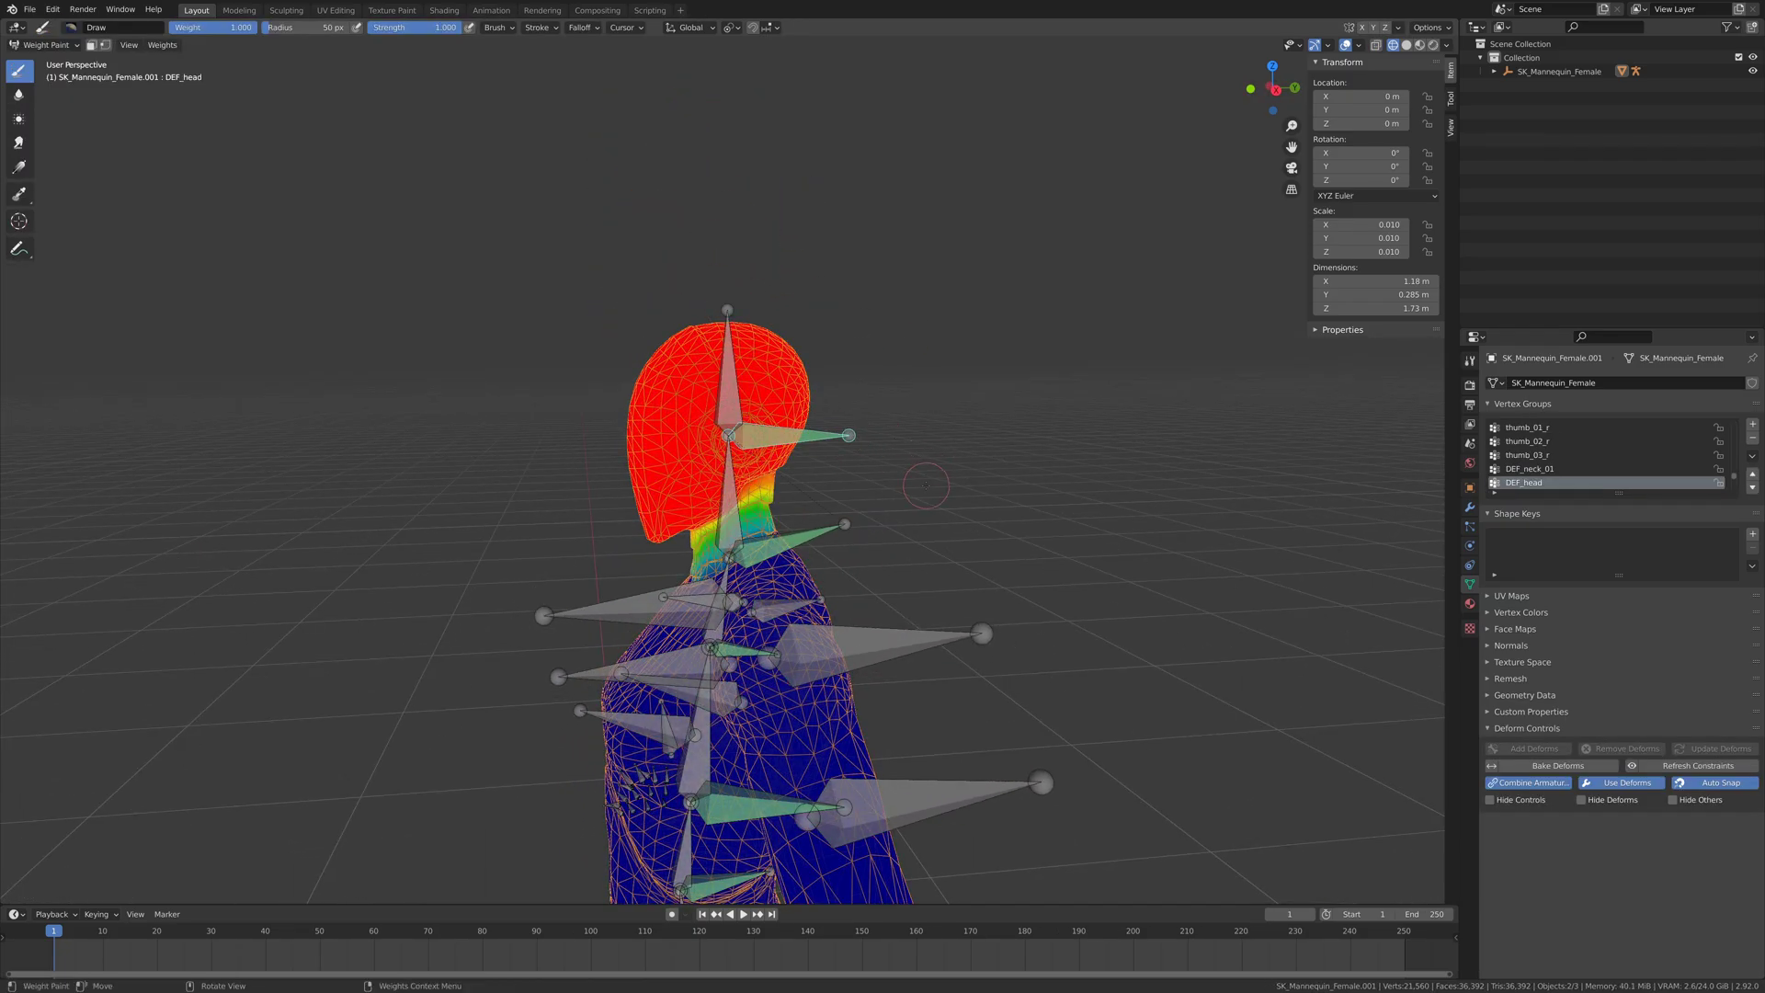
scroll(828, 469, up, 2)
drag(791, 512, 776, 536)
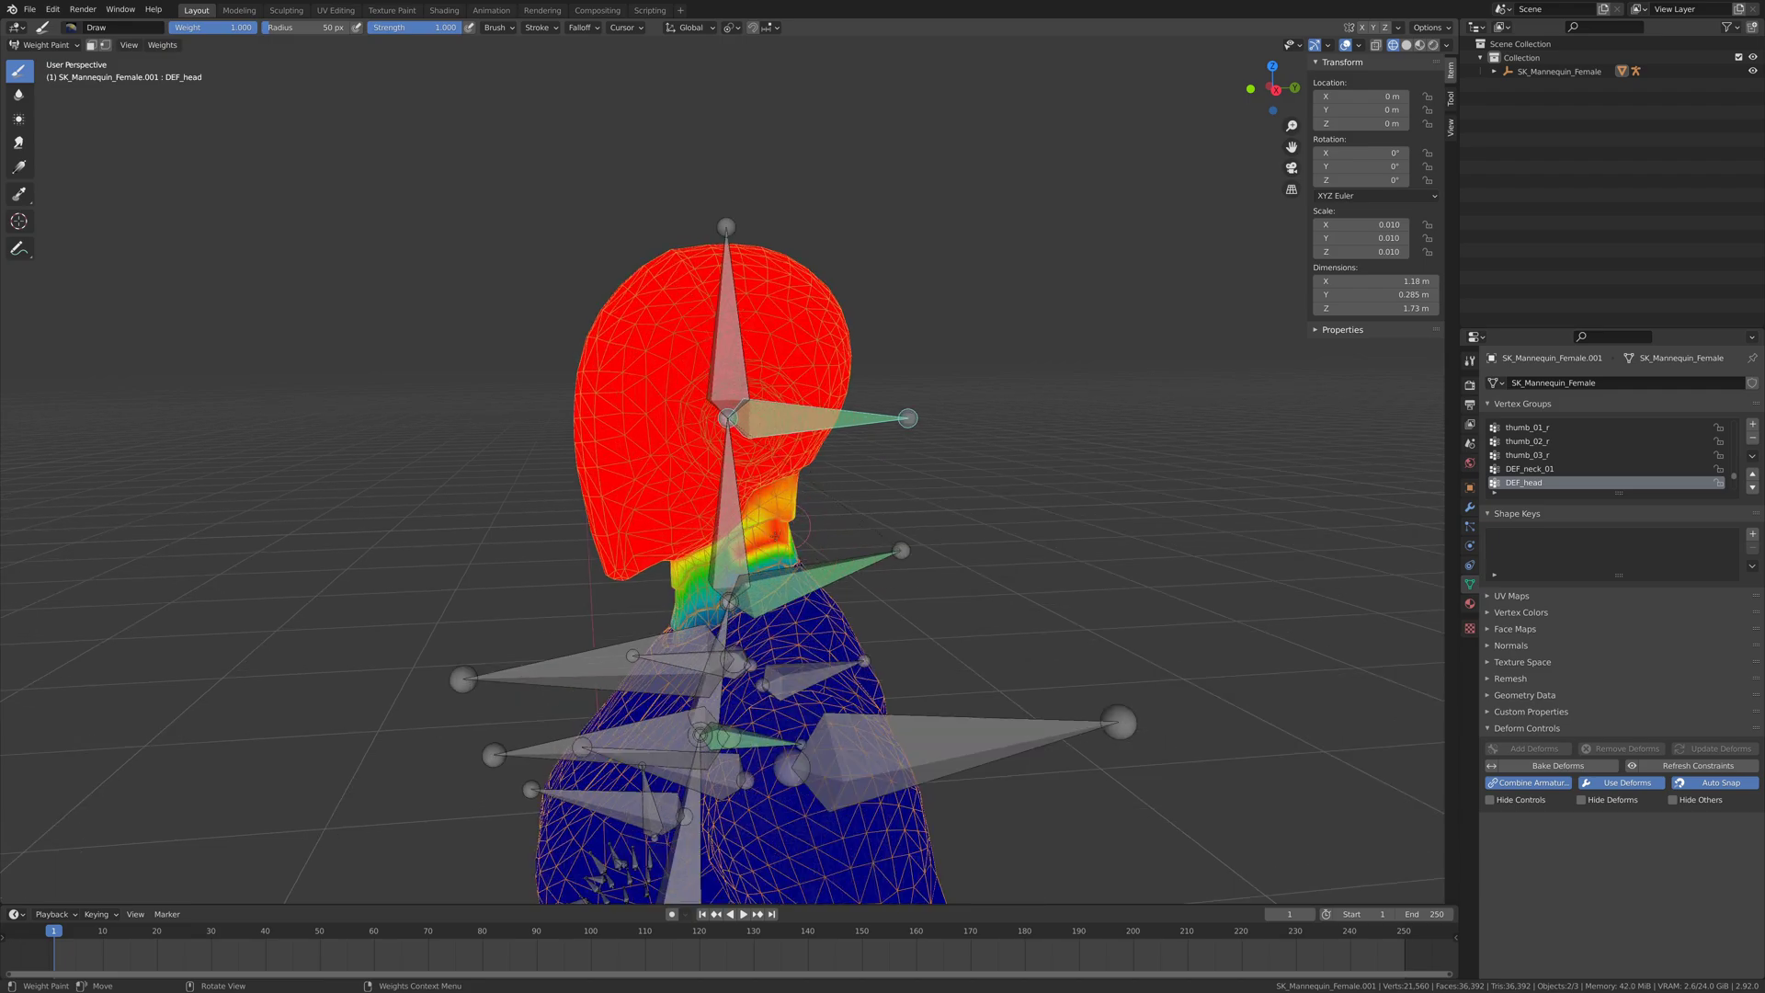
Switch Use Deforms off and back on to compare the vertex weights of head and DEF_head
click(1623, 783)
shift+click(910, 417)
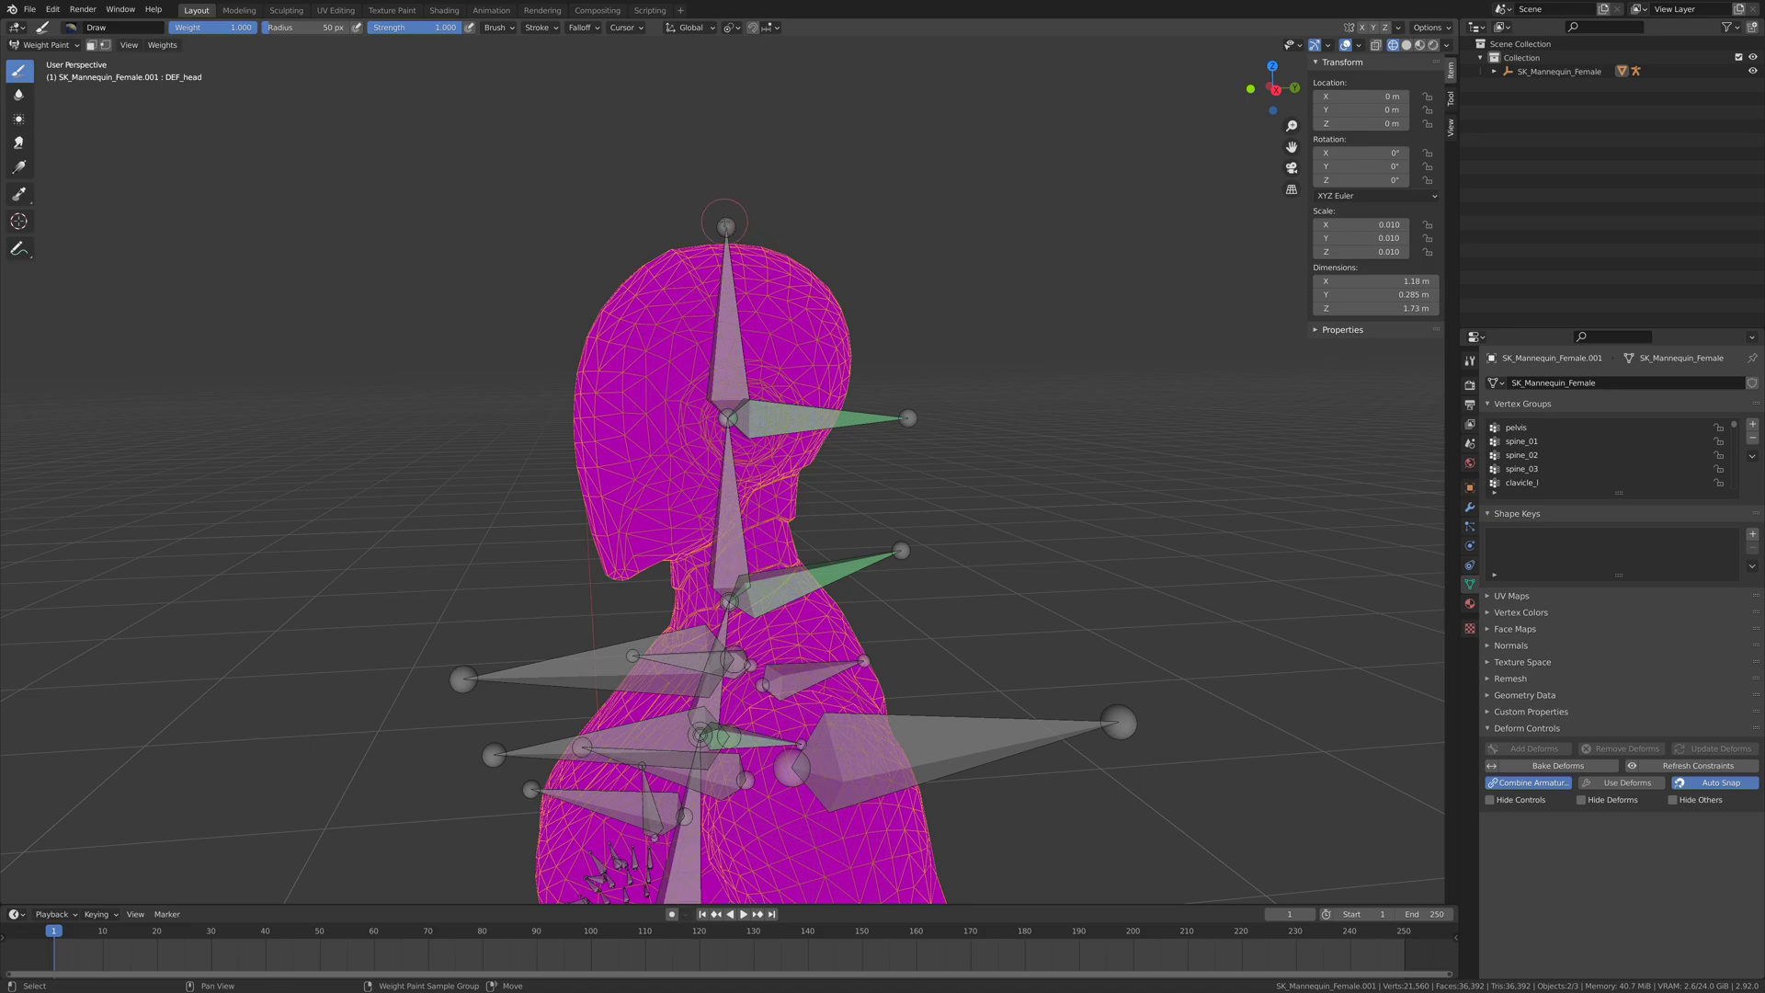
ctrl+click(725, 225)
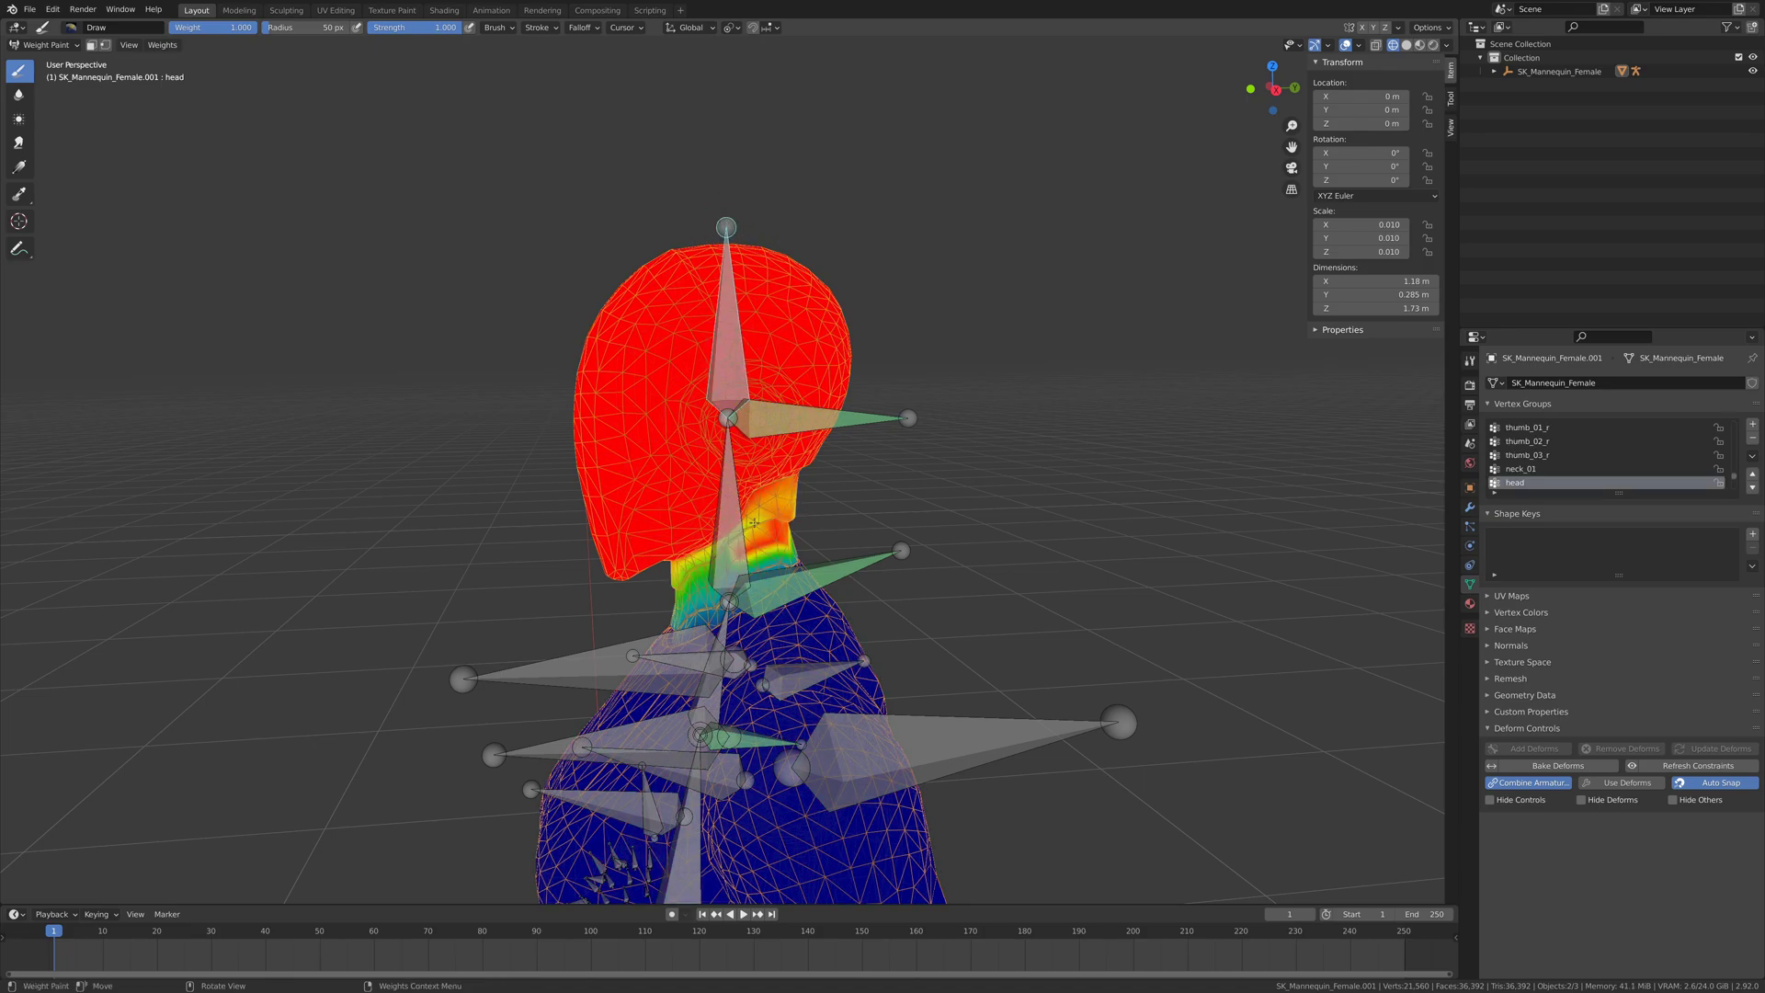
key(ctrl+z)
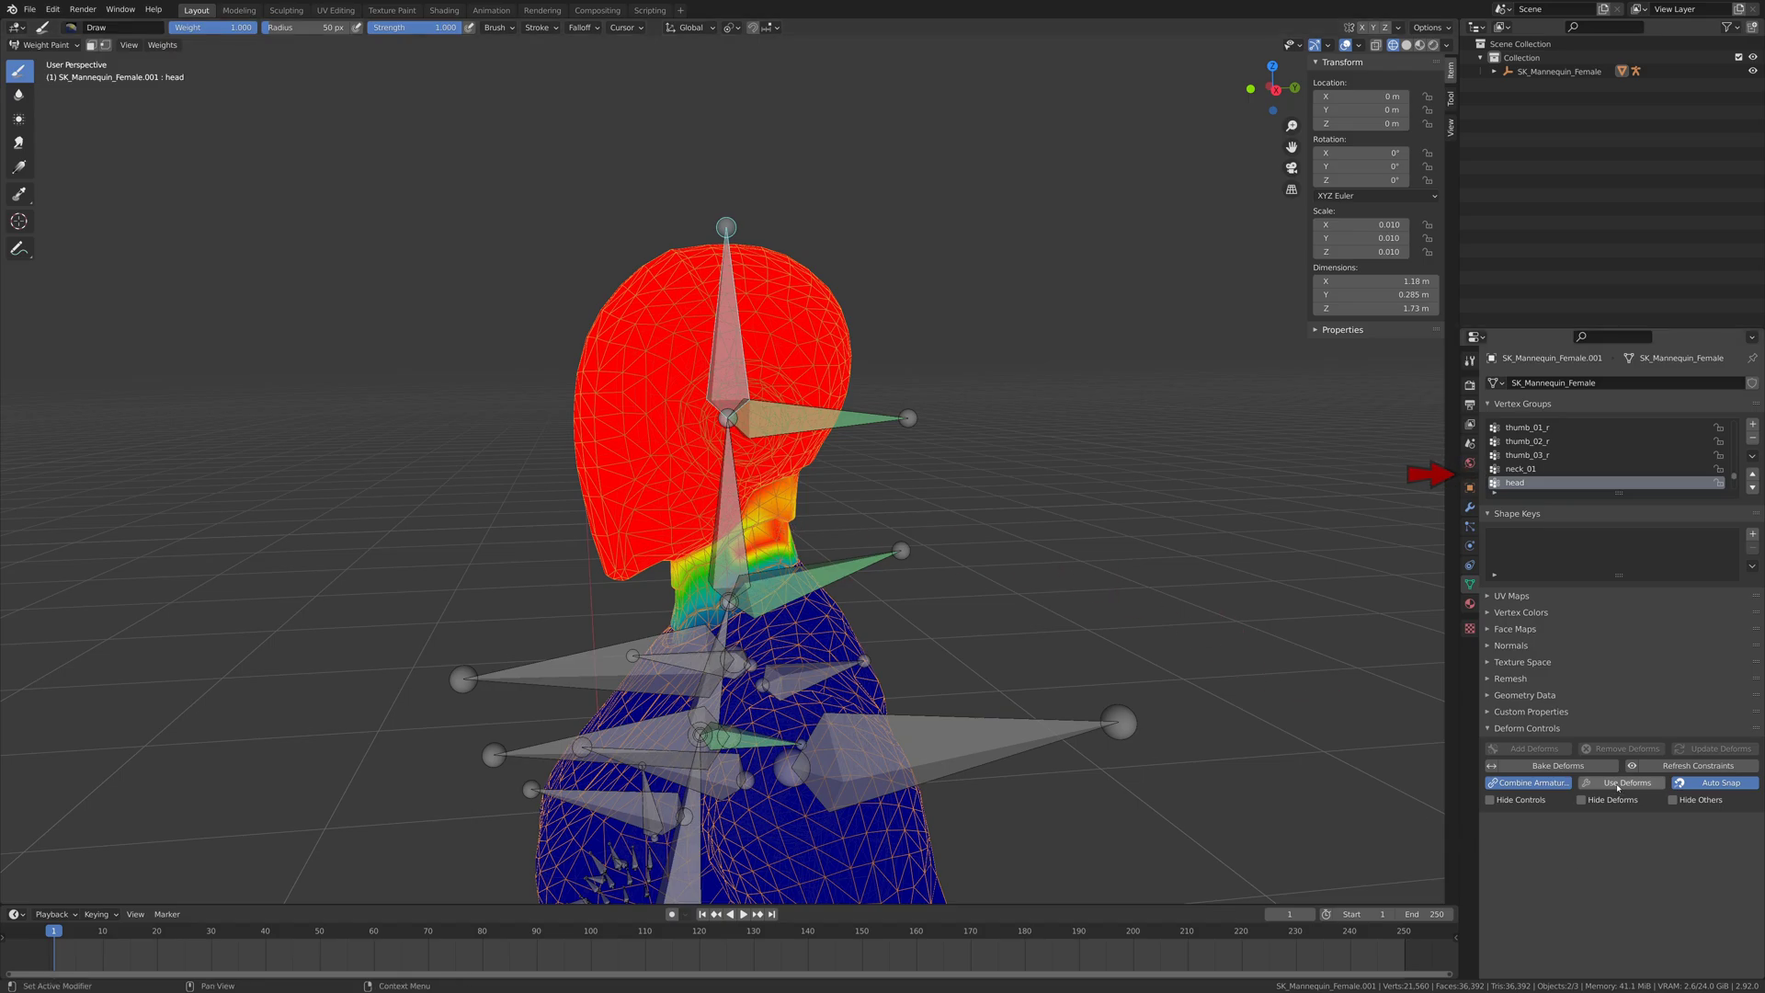
key(ctrl+z)
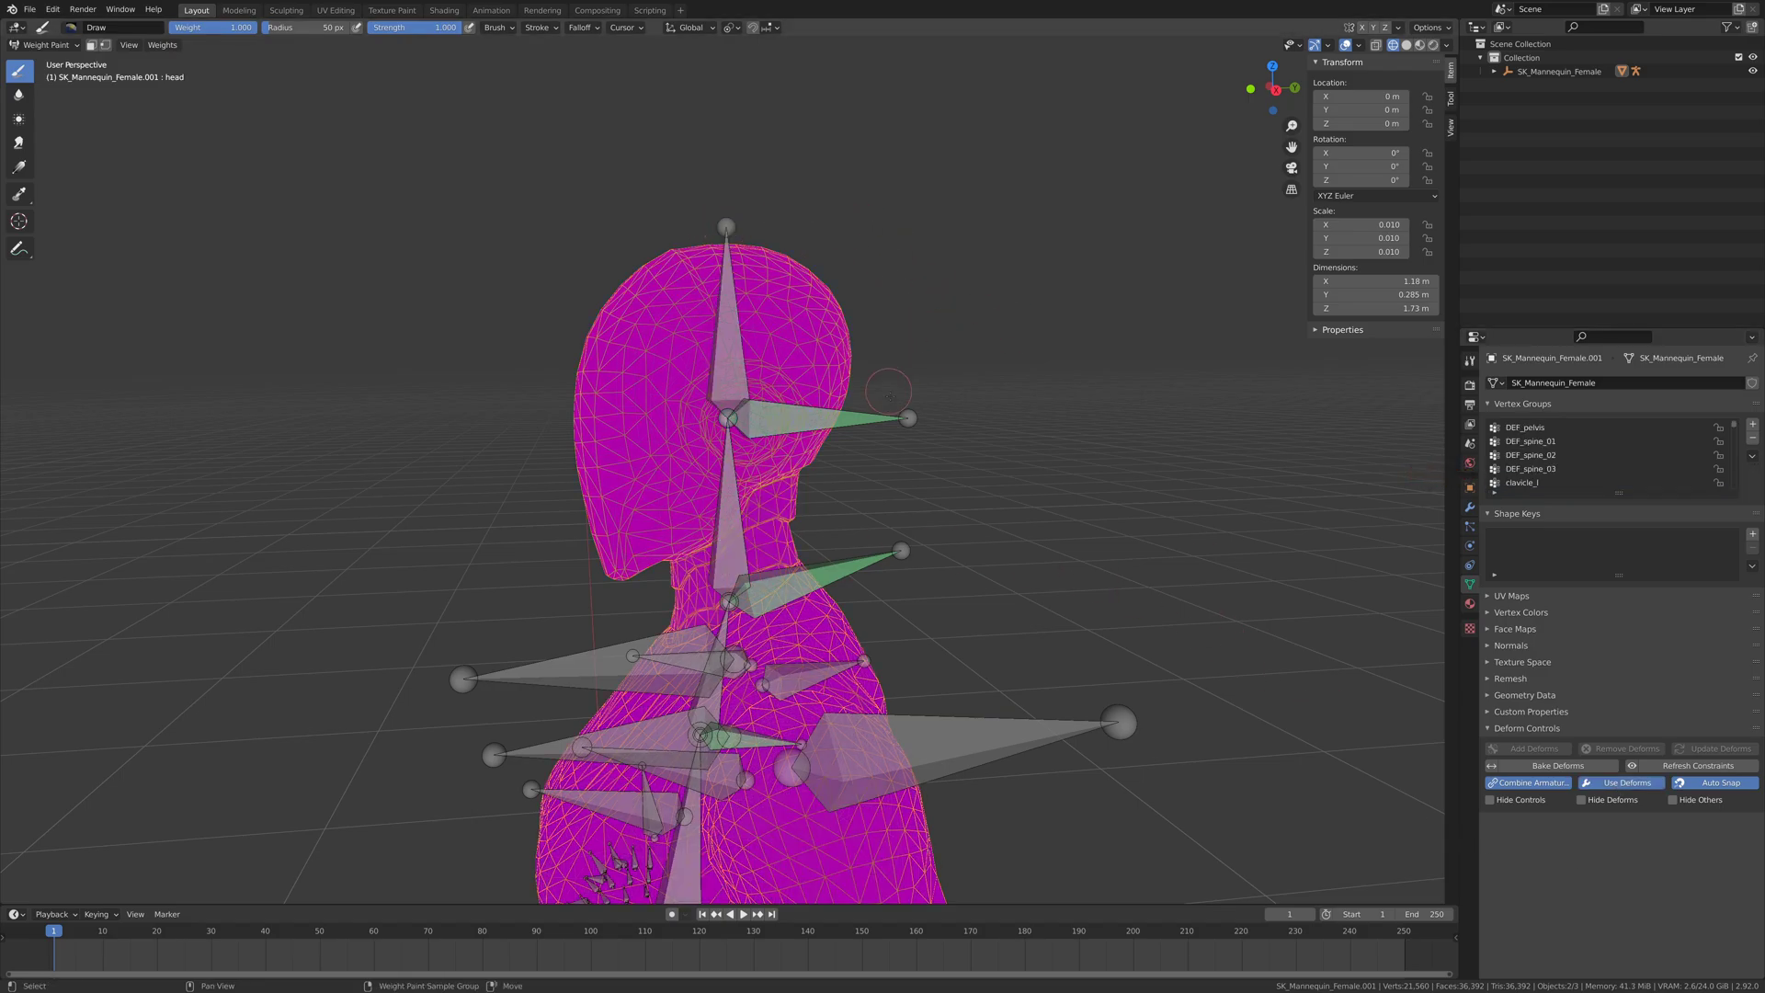
ctrl+click(911, 416)
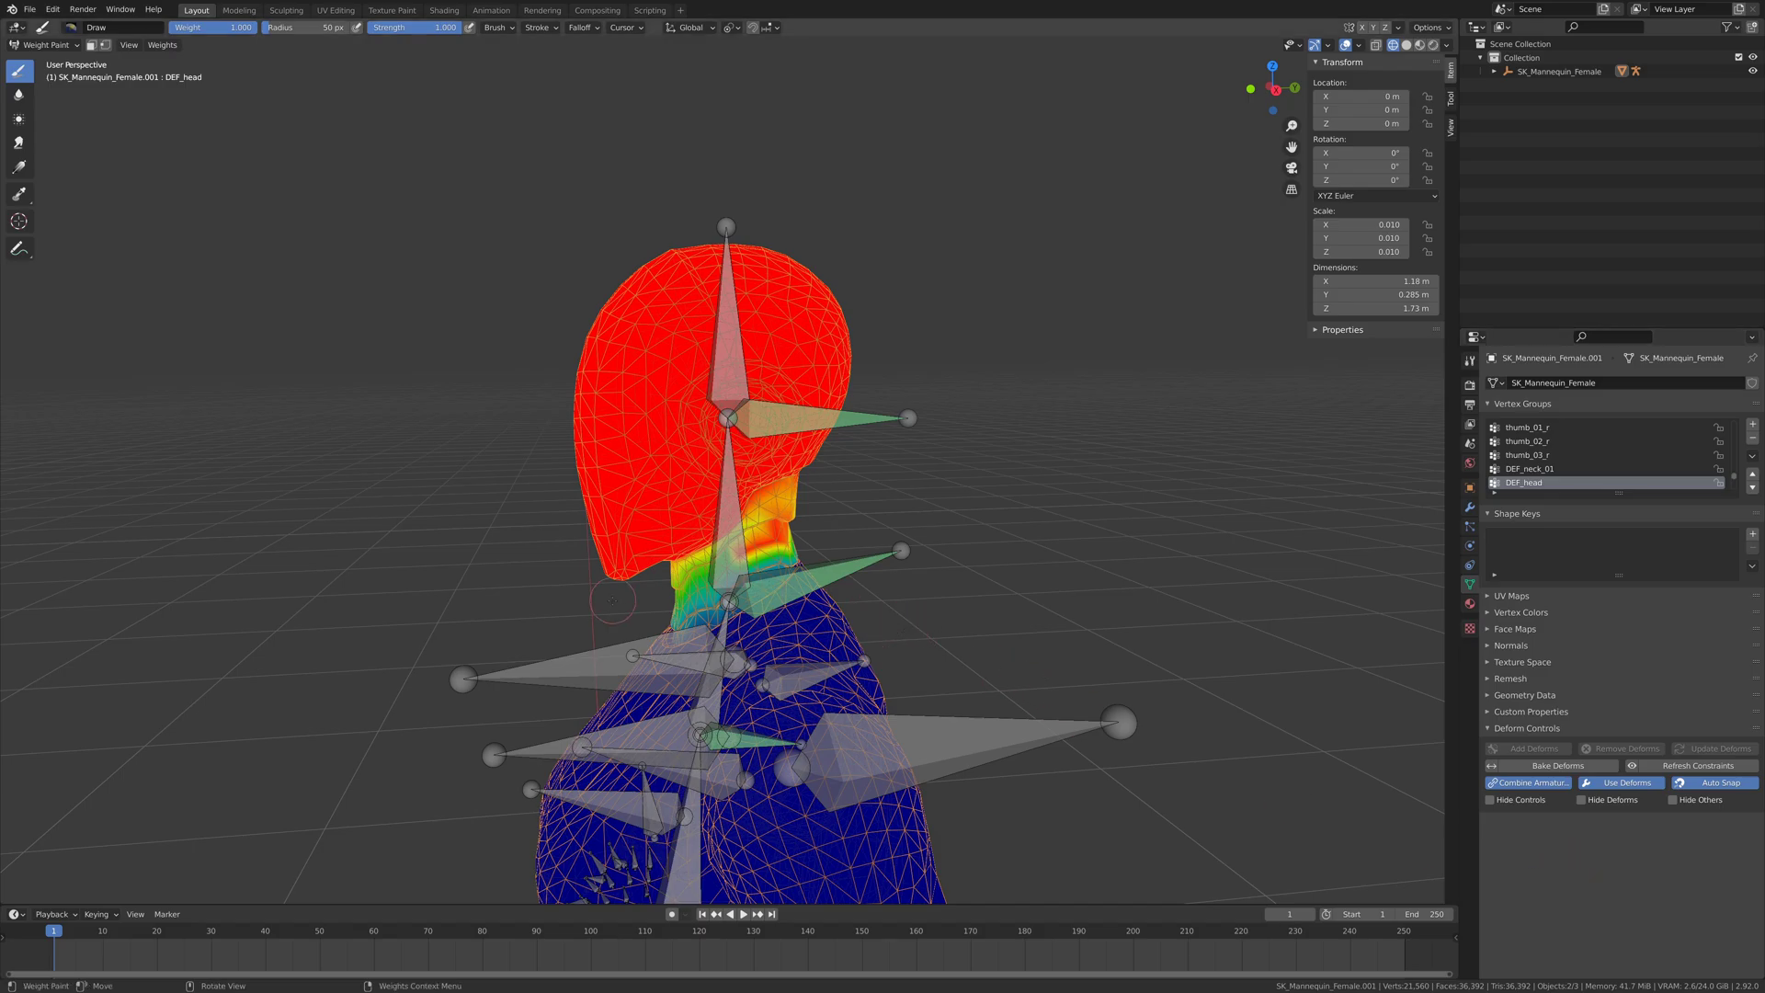
Leave Weight Paint mode on the mesh and put the combined armature into Pose Mode
middle_drag(612, 599, 691, 591)
scroll(765, 596, down, 4)
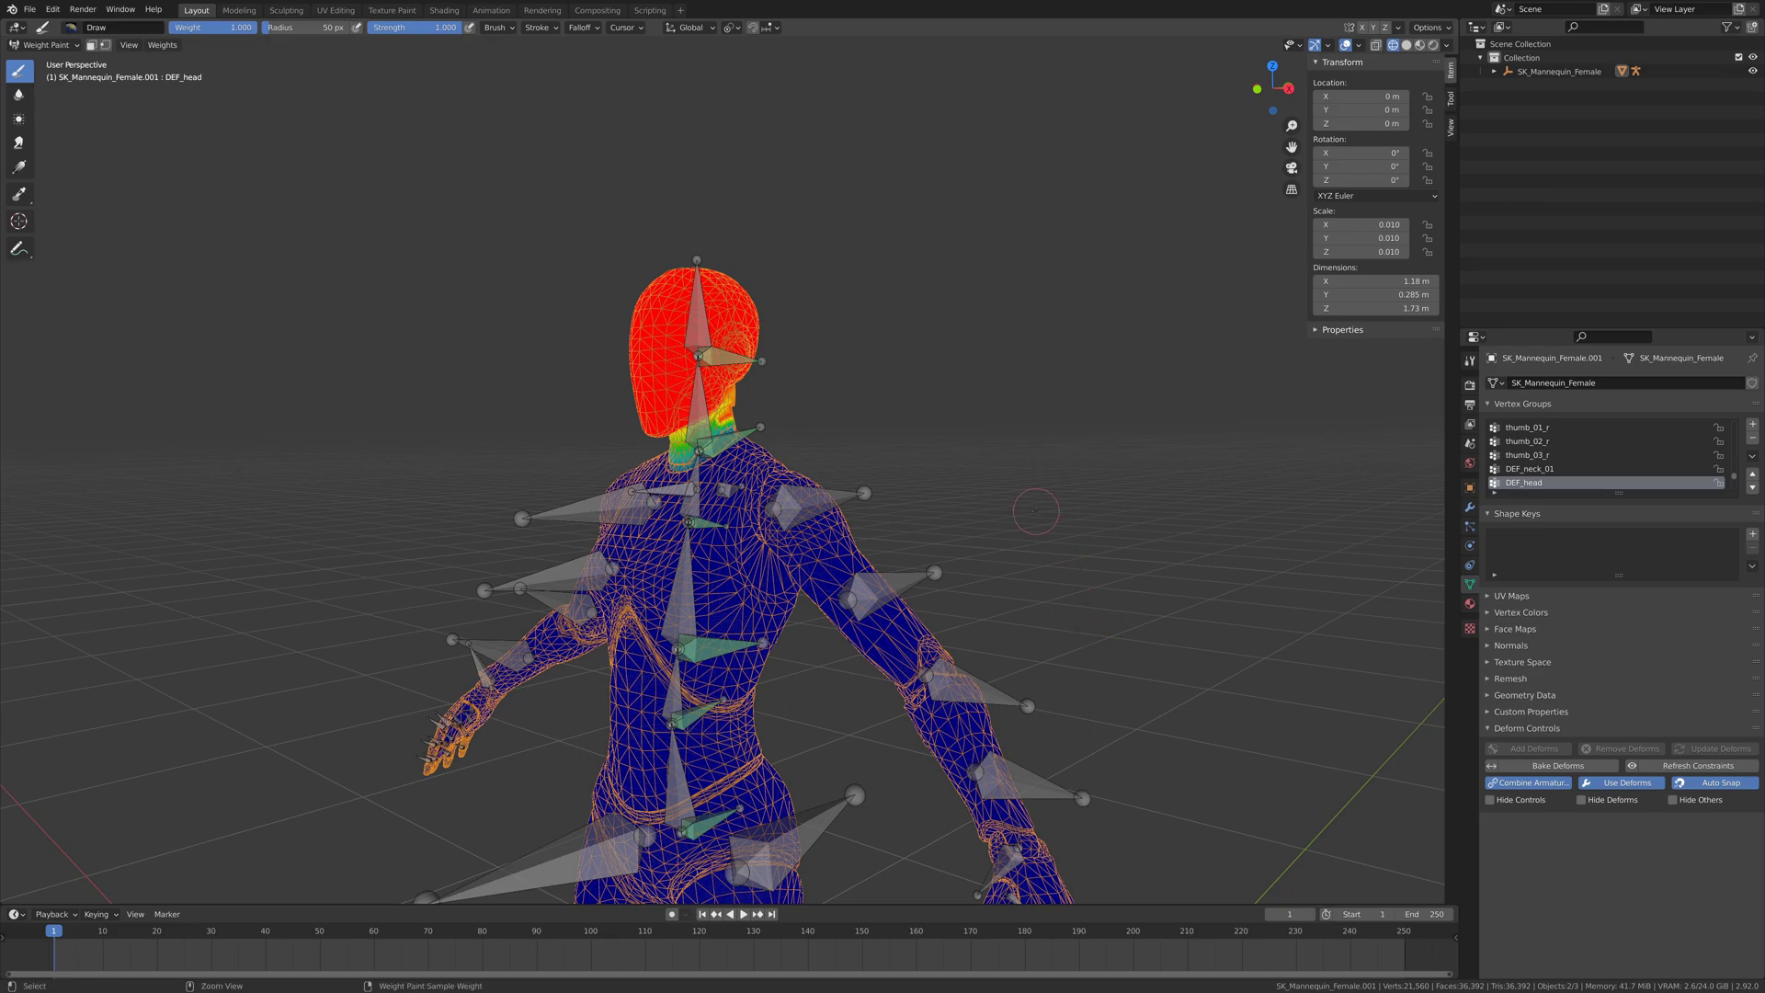
key(ctrl+Tab)
click(698, 262)
key(ctrl+Tab)
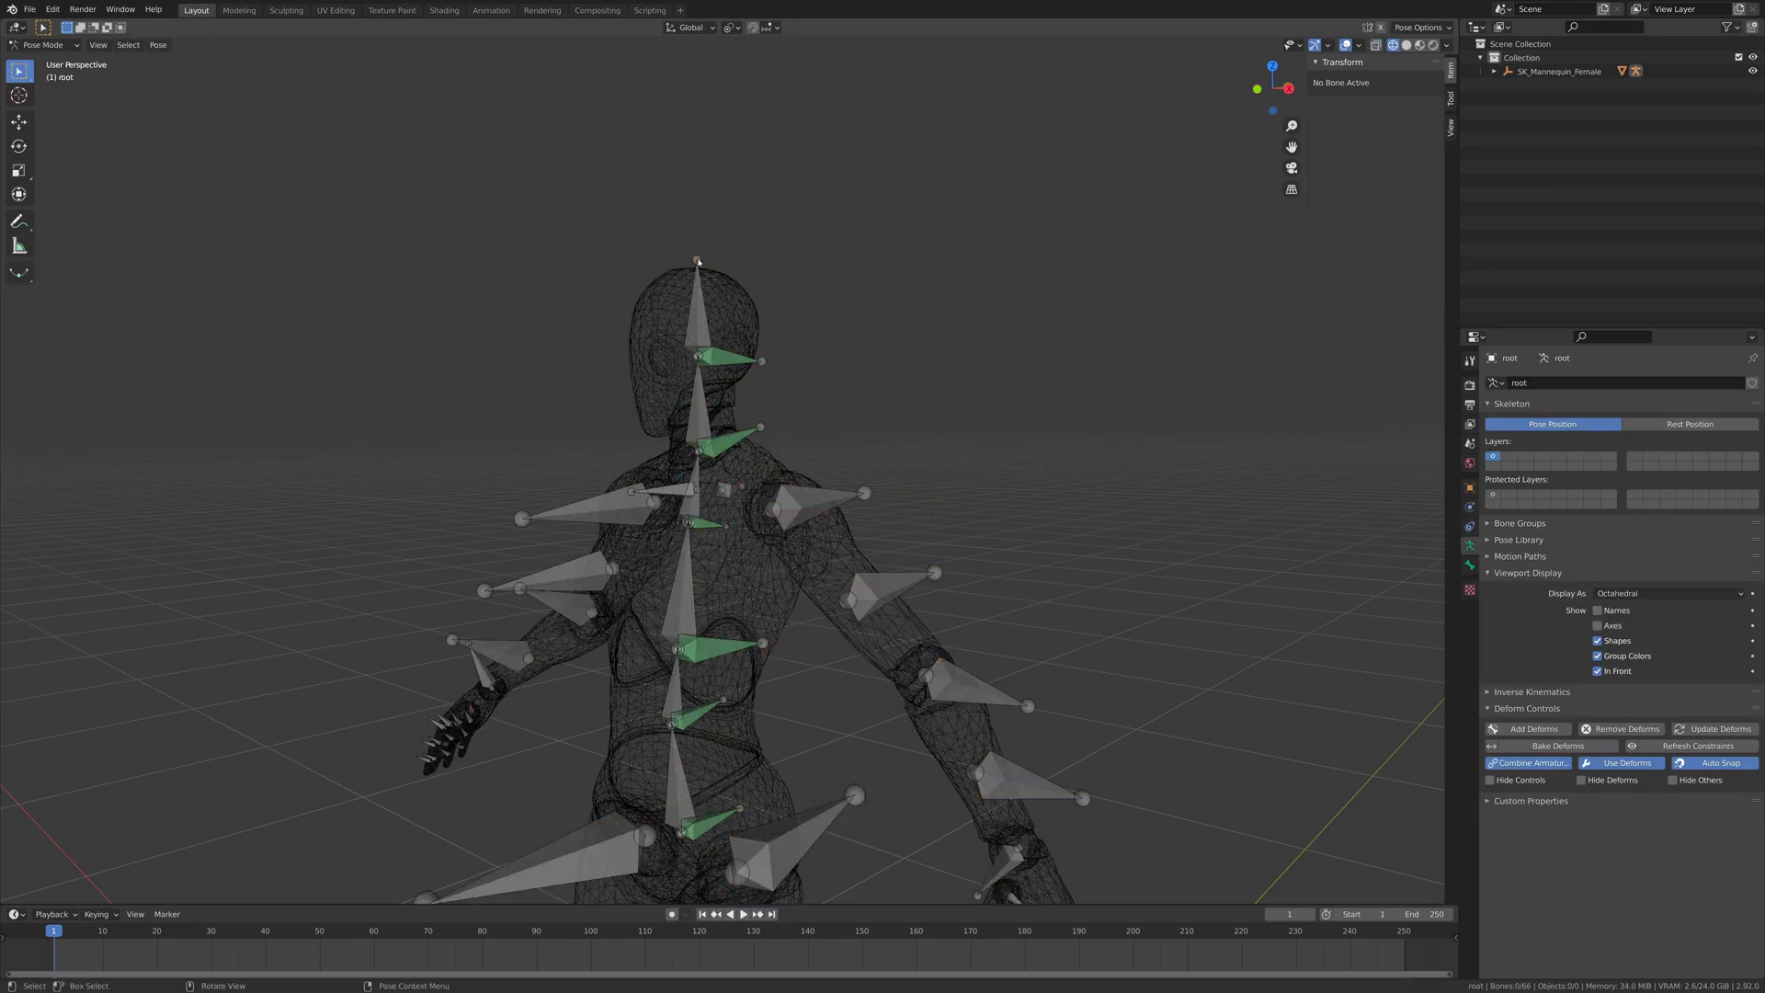
Try driving the control bones from DEF_head and DEF_neck_01 with the deform constraints temporarily reversed
click(1492, 746)
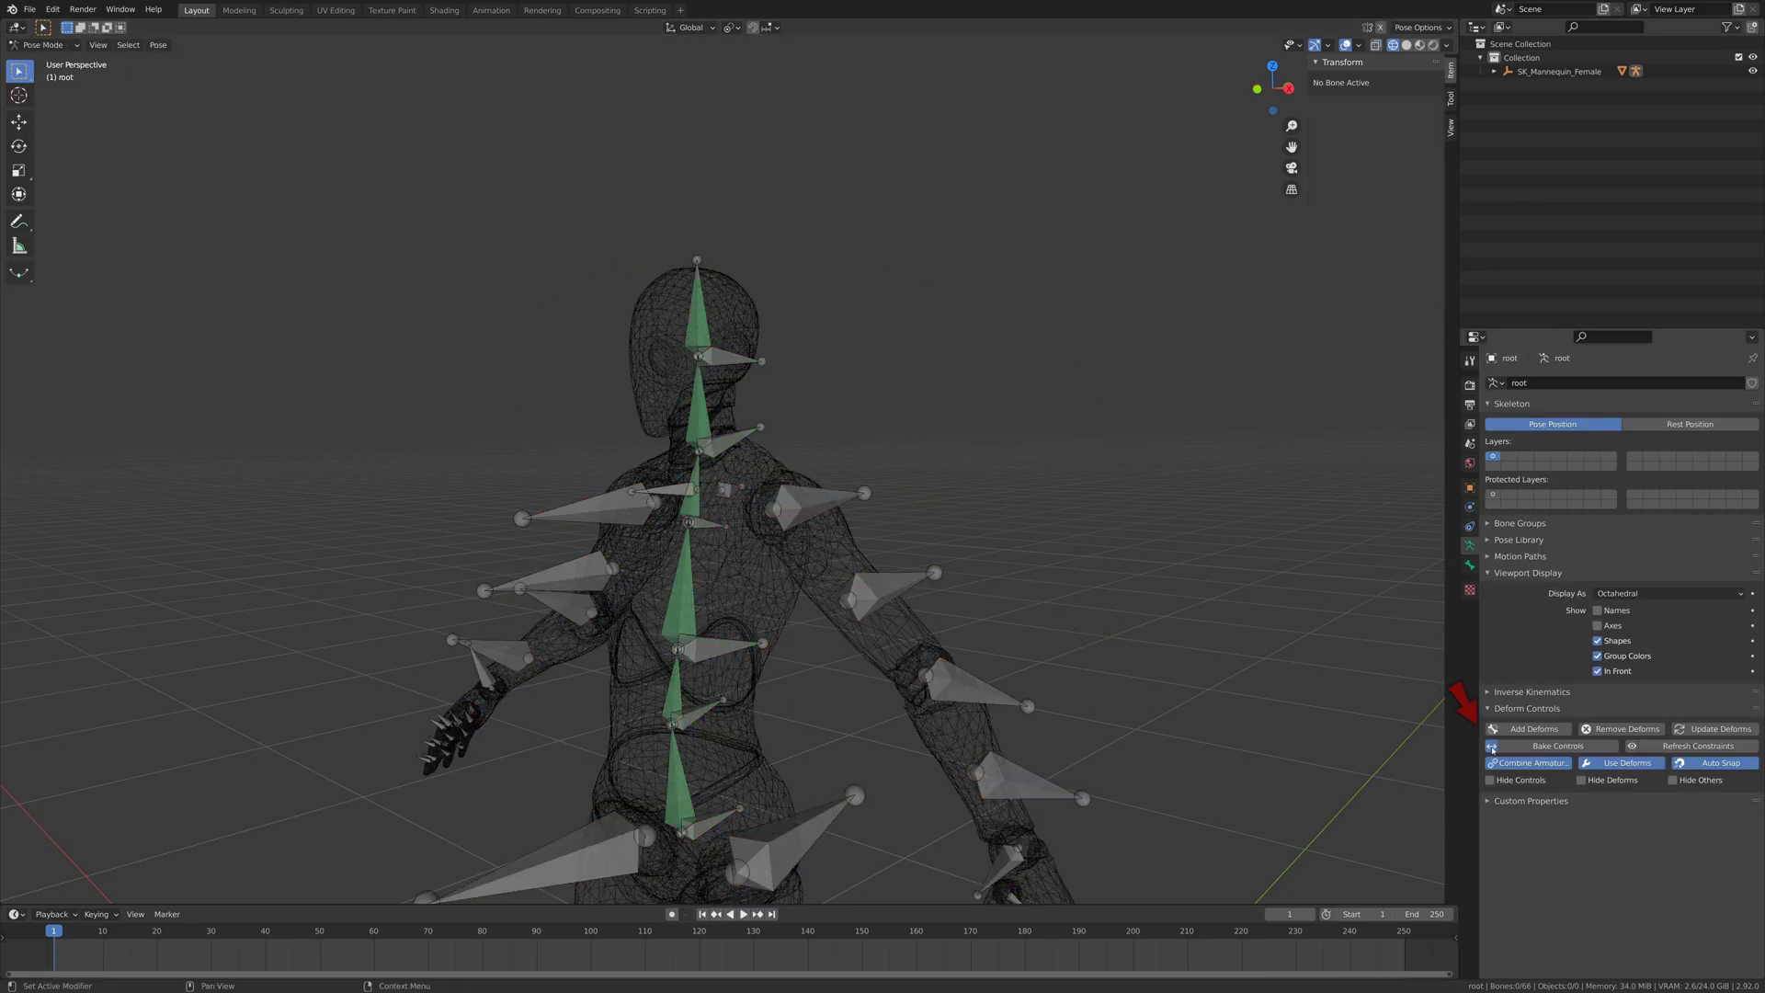
click(731, 355)
key(r)
right_click(842, 359)
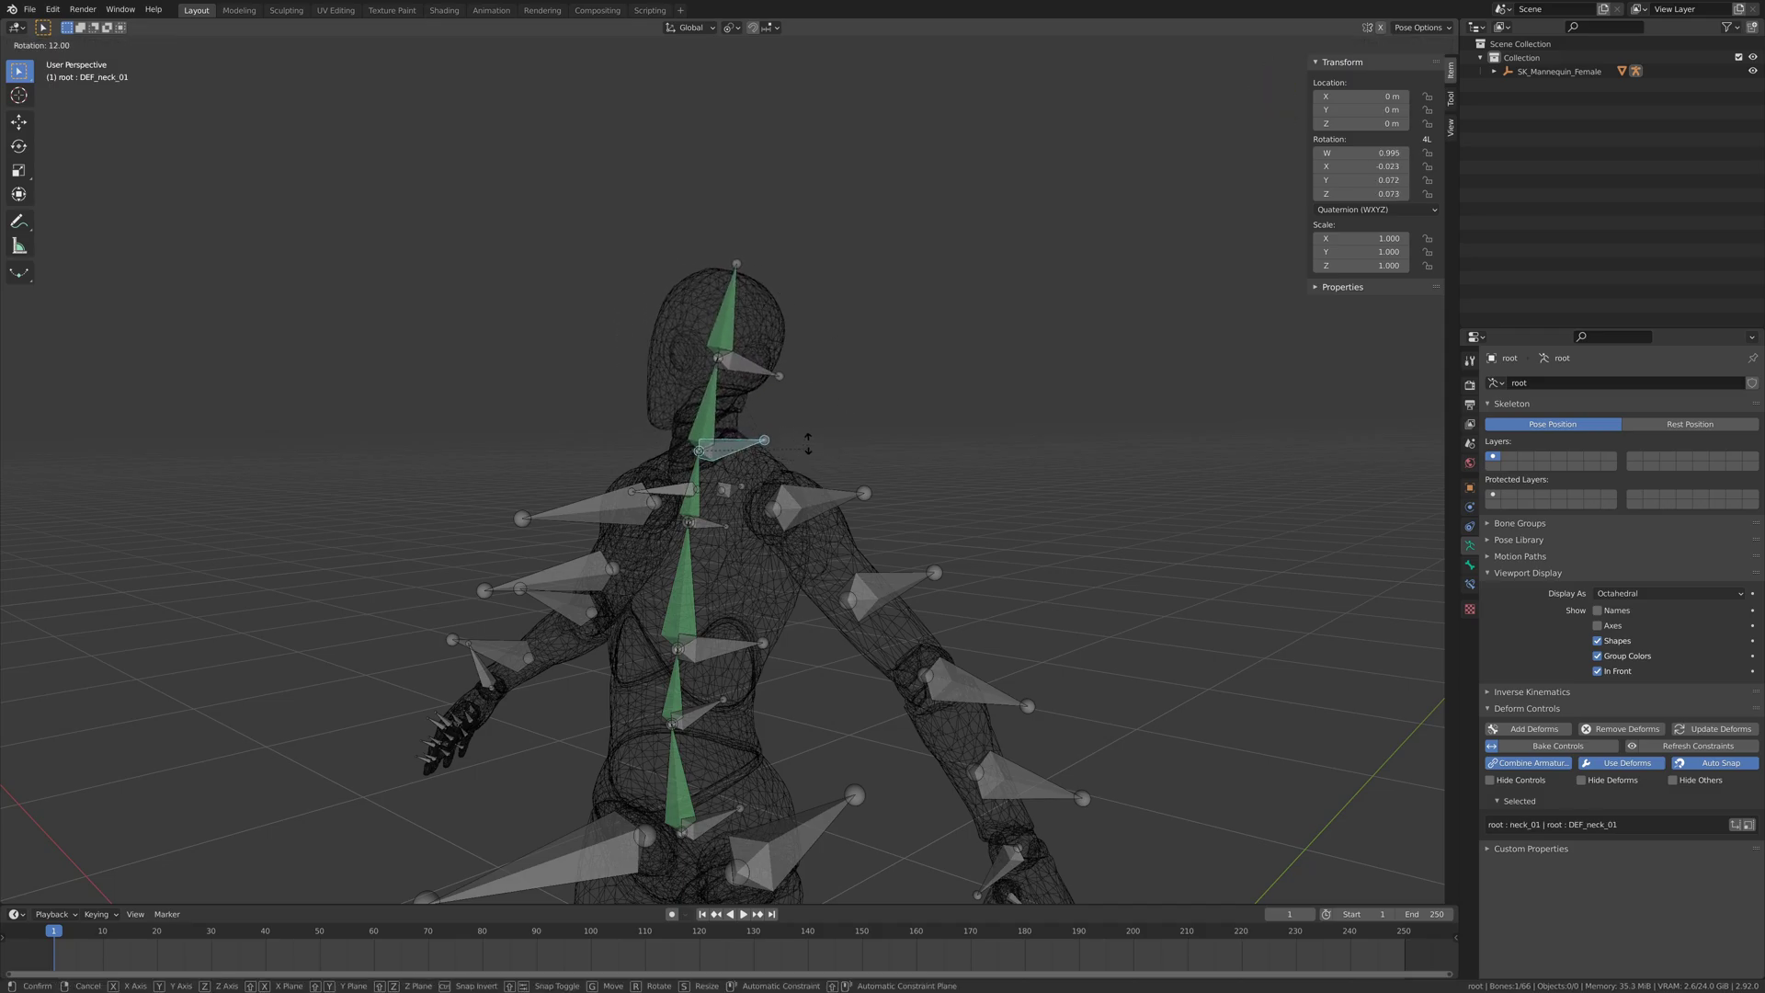
click(731, 439)
click(1492, 746)
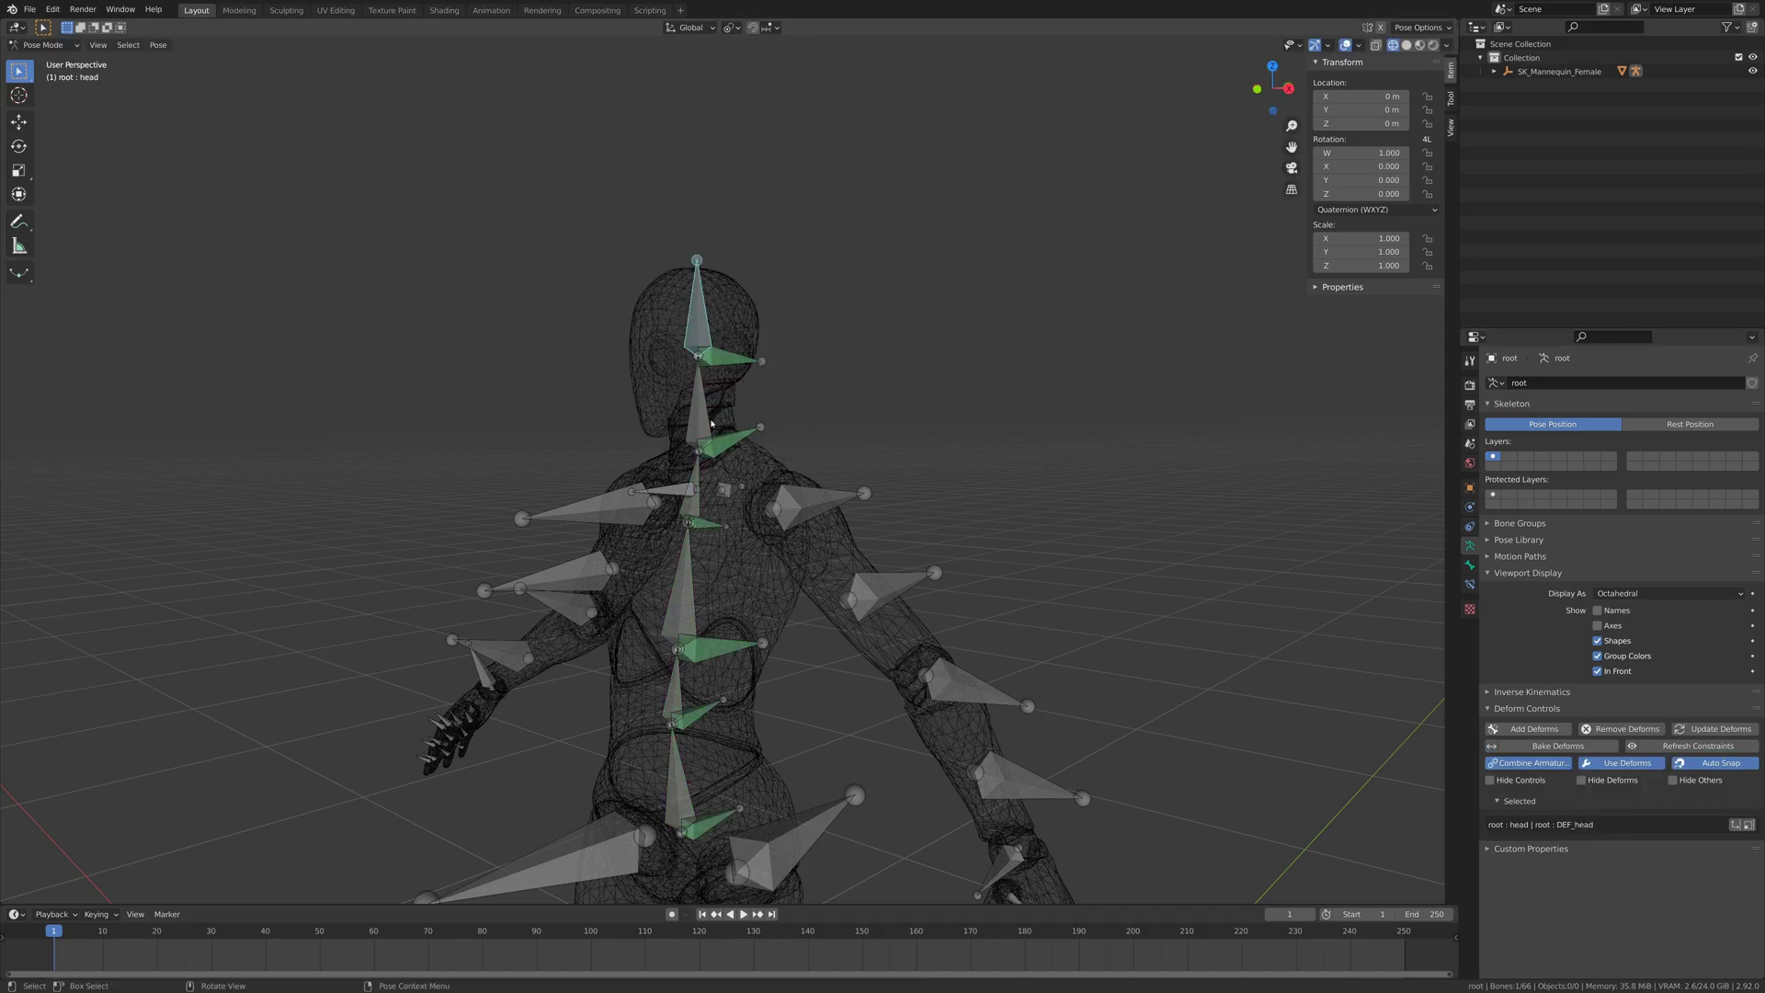
Assign Control_Action to the armature in the Animation workspace and scrub to frame 60
click(491, 10)
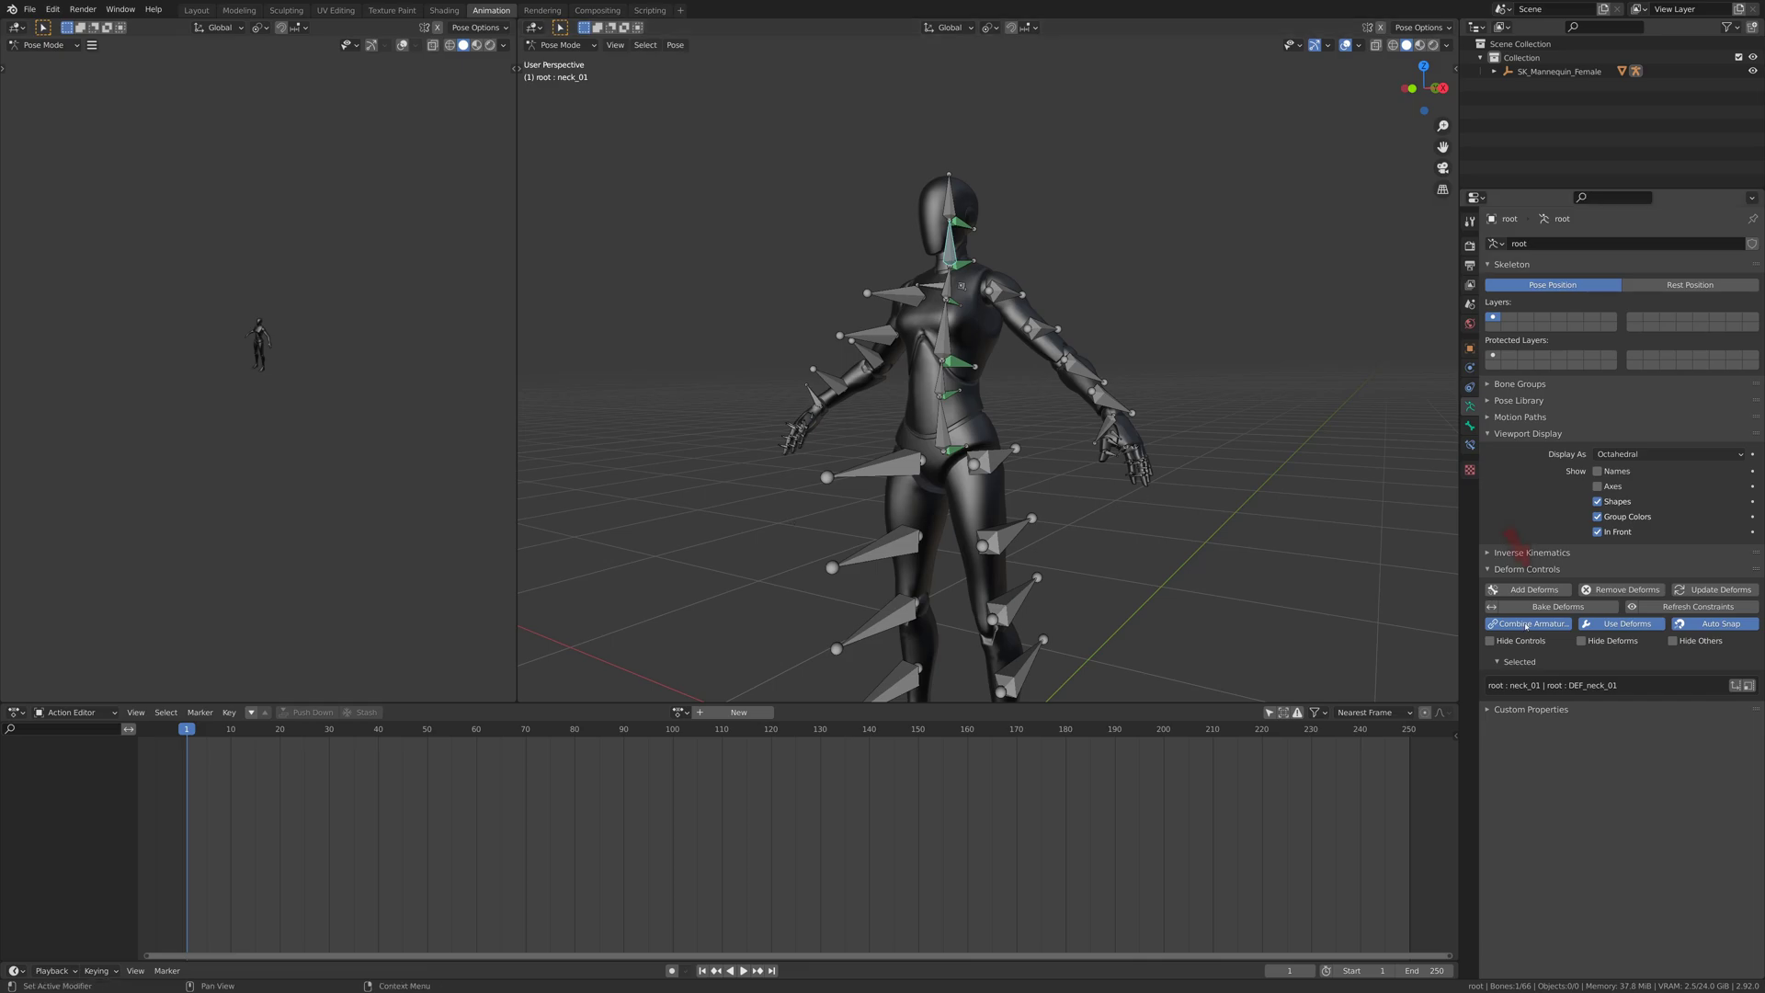
click(679, 712)
click(706, 733)
drag(186, 729, 477, 763)
Select the head, neck_01, spine_03 and spine_02 controls and bake the deforms with Visual Keying and a bake step of 1
click(949, 202)
shift+click(950, 242)
shift+click(948, 282)
shift+click(944, 328)
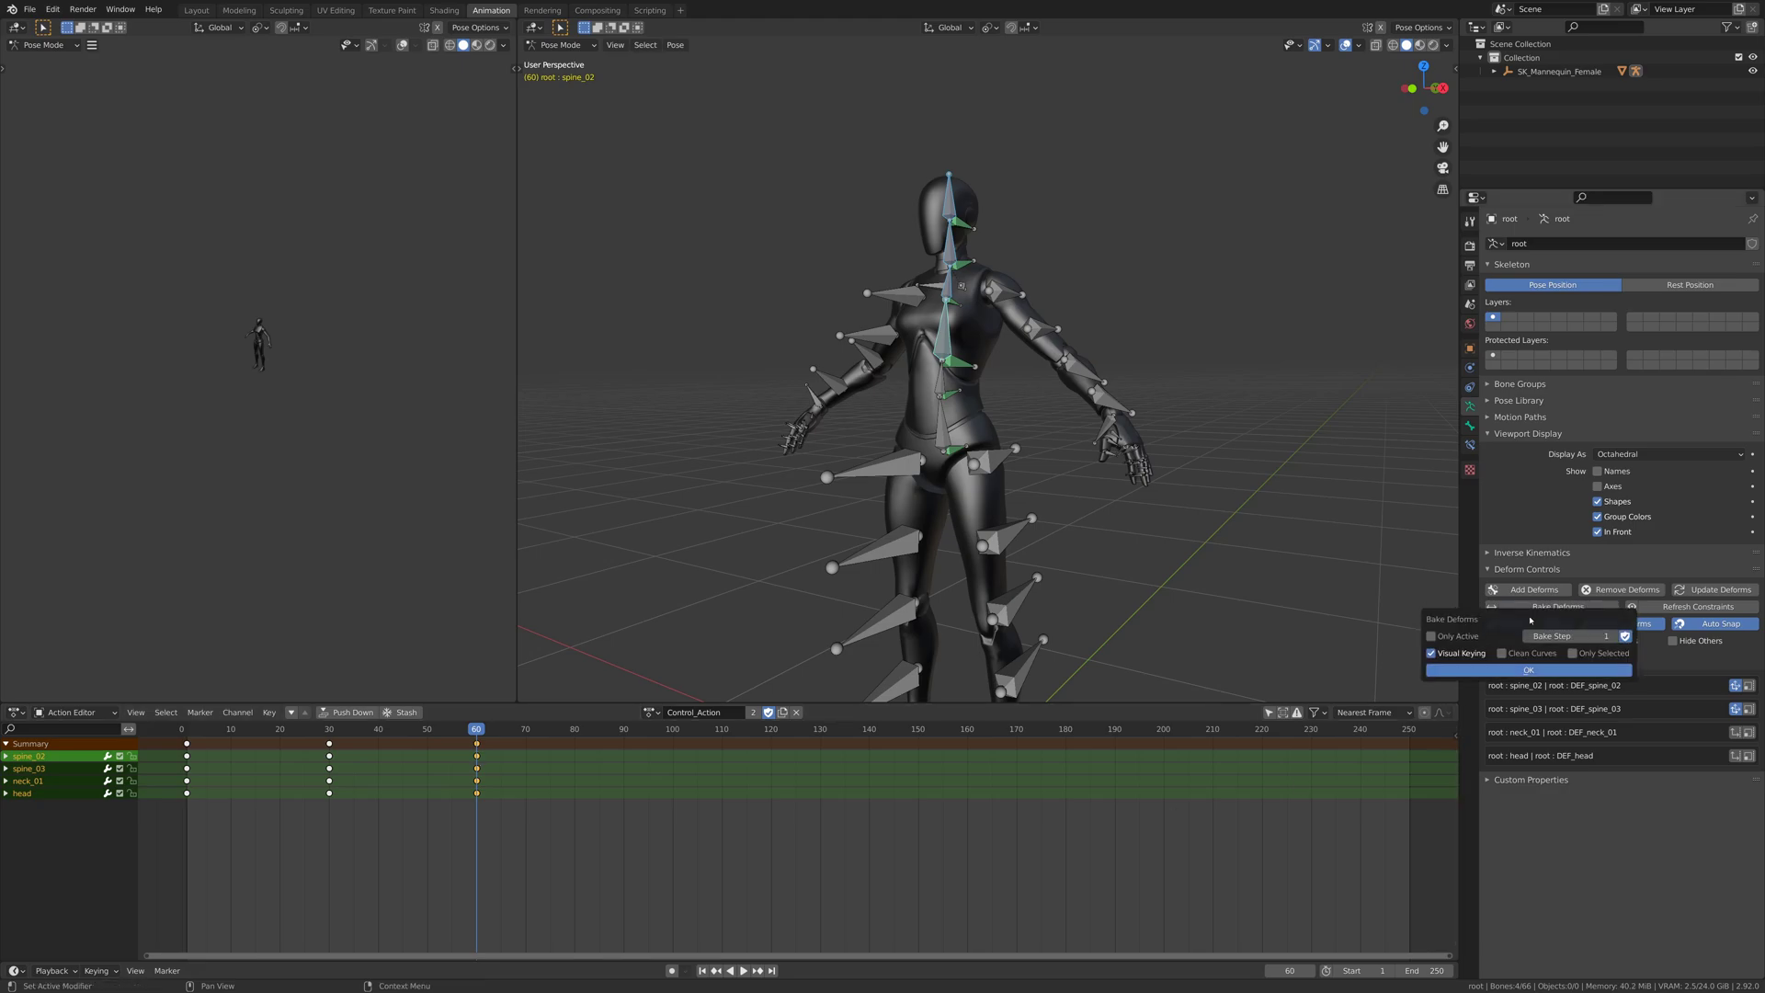
click(1557, 606)
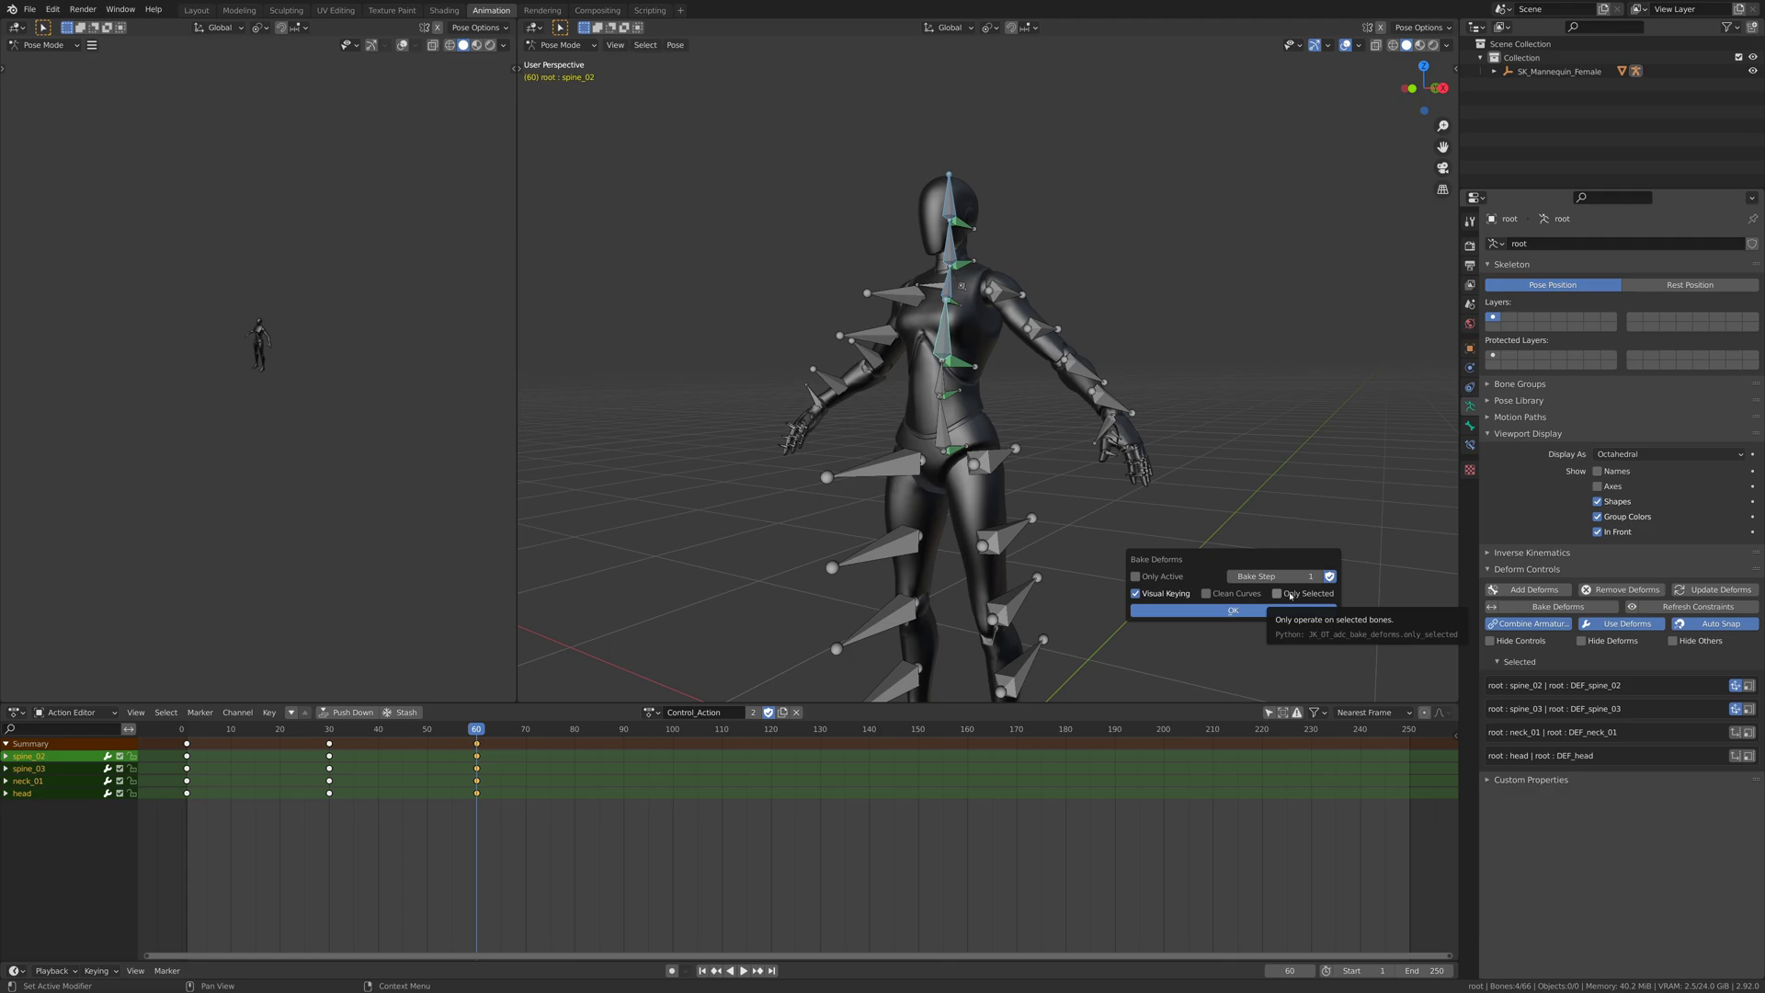
click(1185, 610)
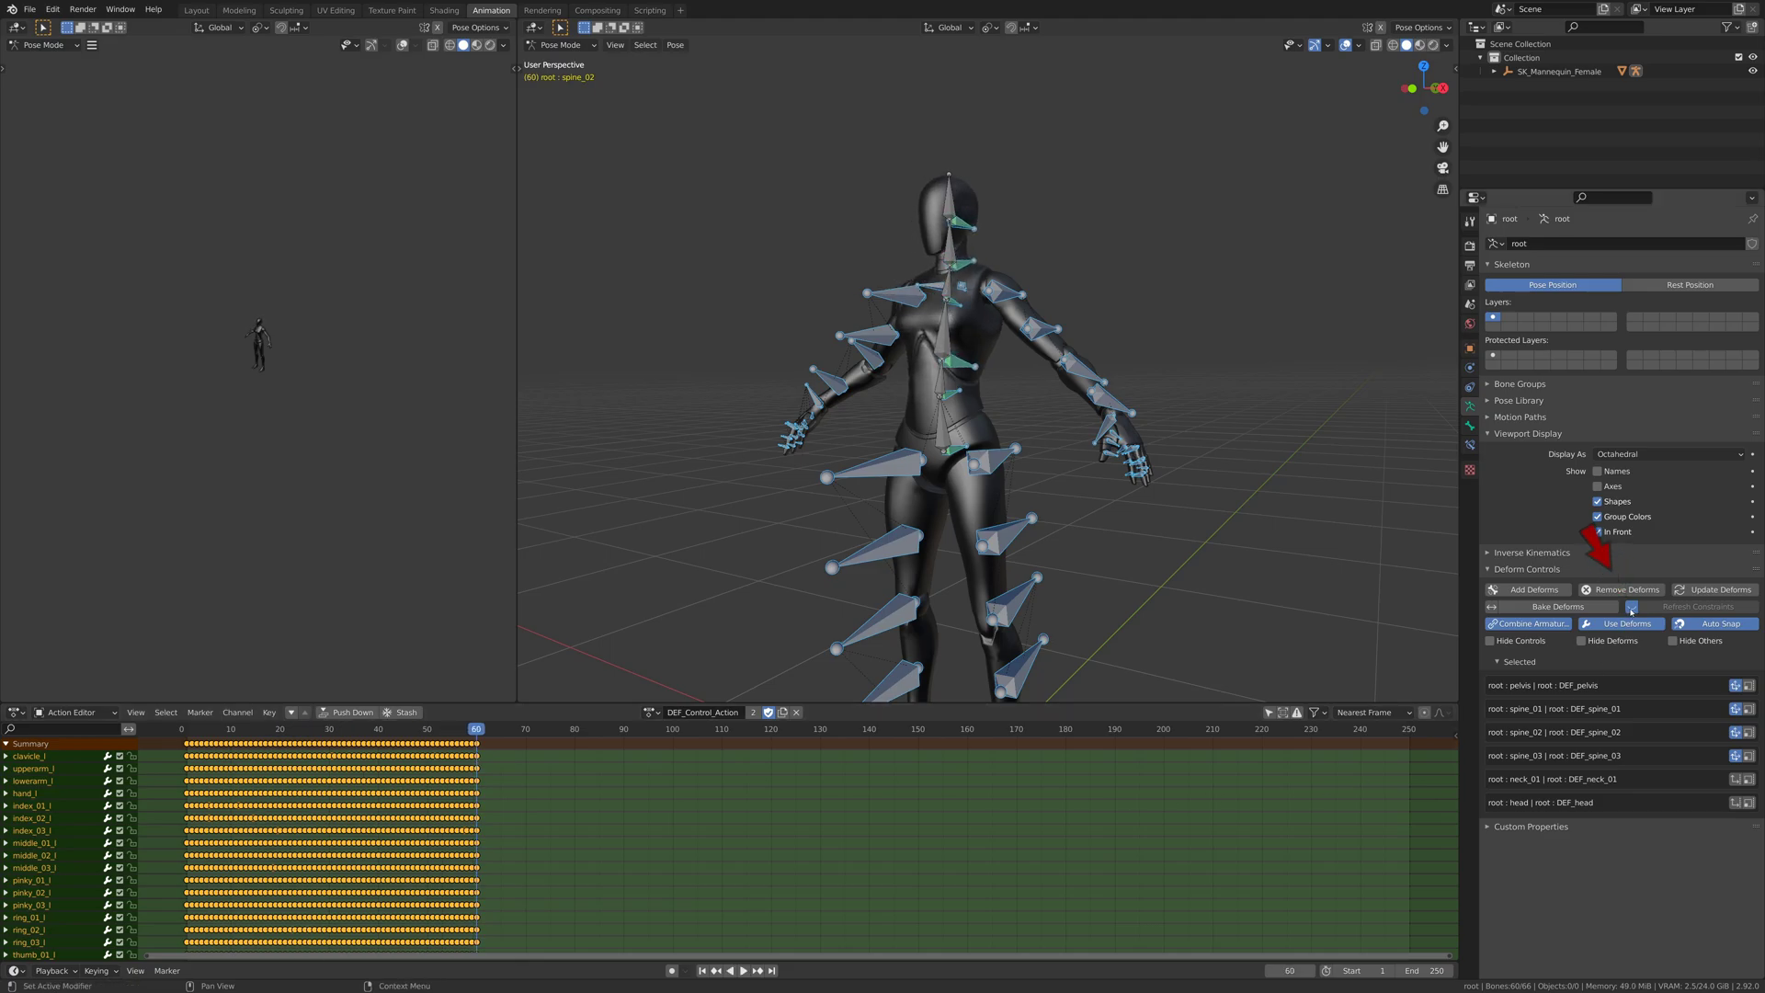
Re-enable the muted deform constraints and check the Deform setting of the upperarm_twist_01_l bone
click(1632, 608)
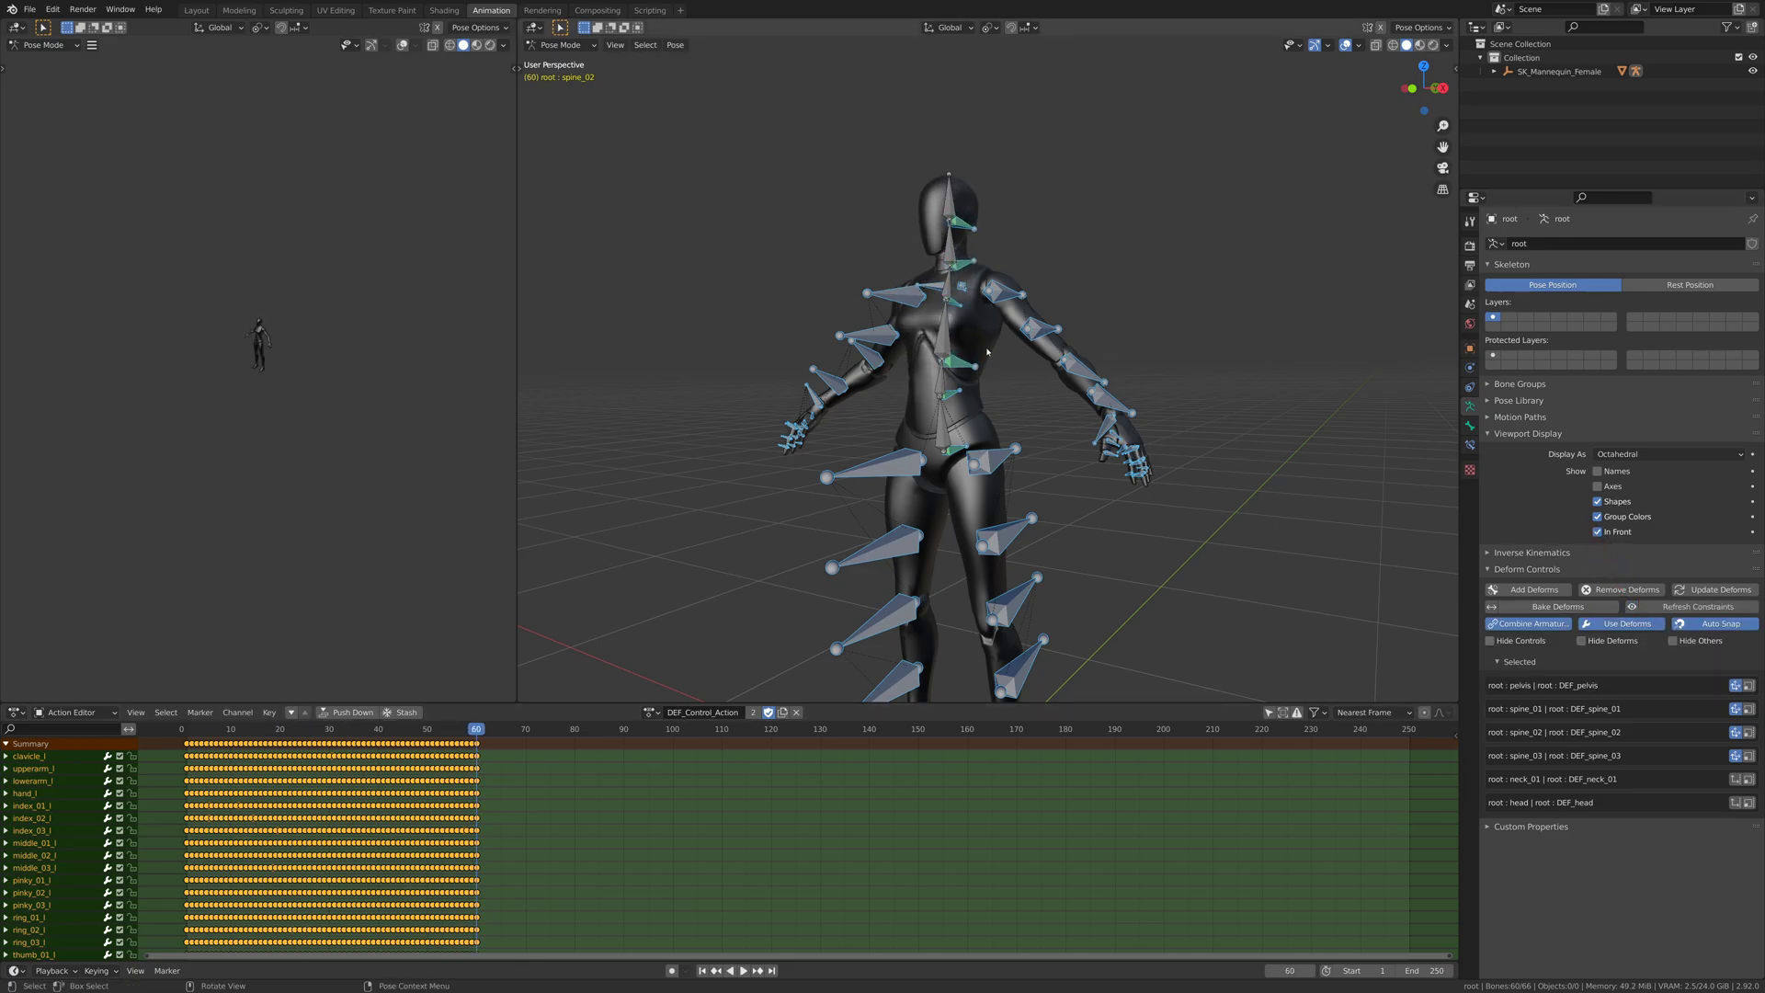
click(1042, 333)
click(1471, 427)
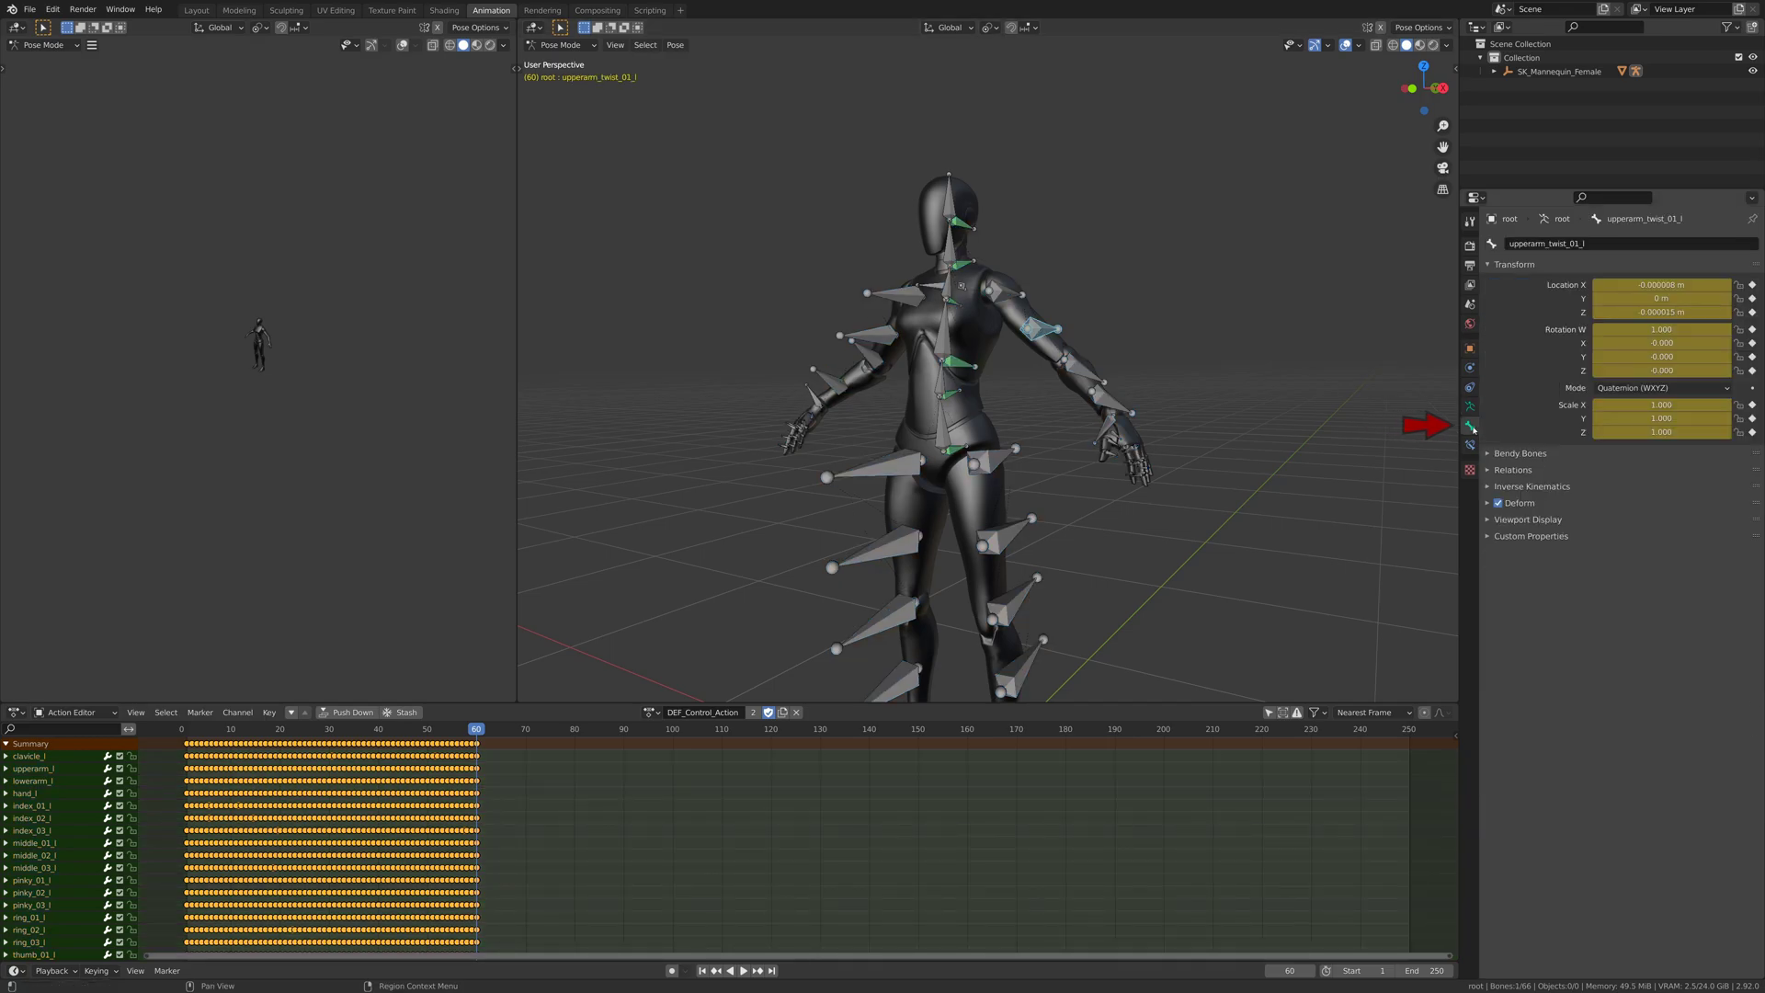
click(1500, 504)
click(1470, 406)
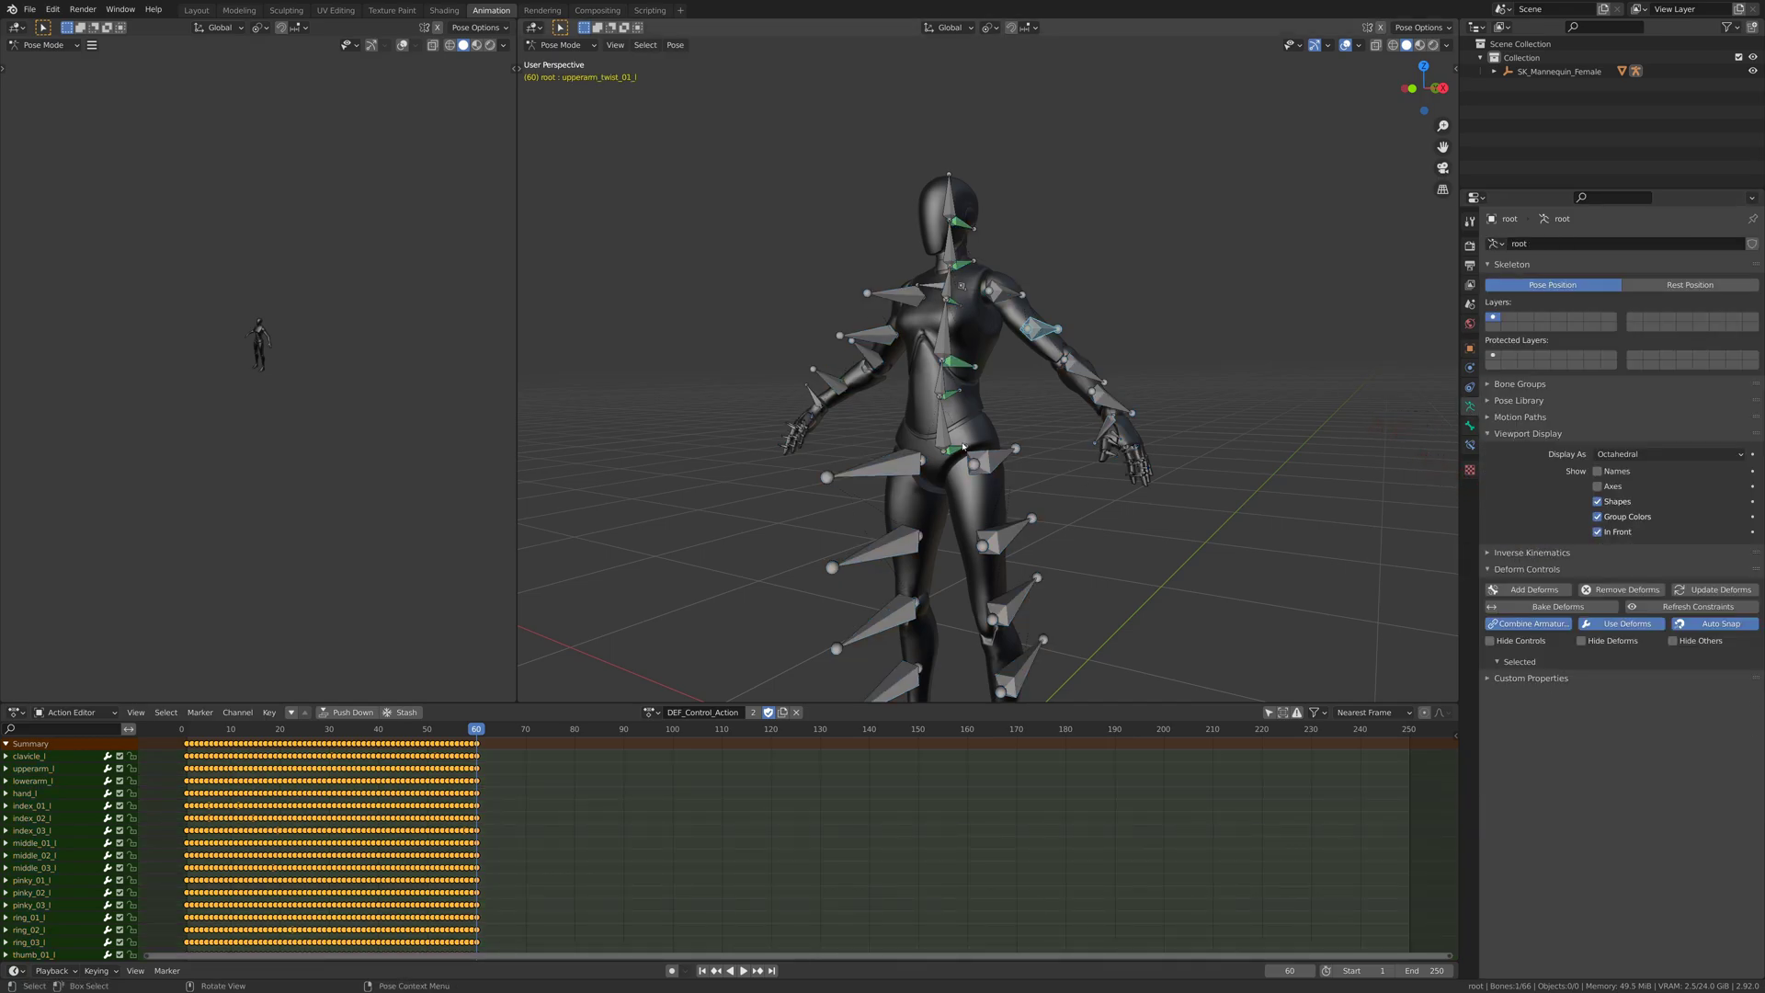
Assign DEF_Deform_Action to the armature and reverse the constraints so the deform bones drive the controls at frame 60
click(651, 712)
click(668, 765)
click(1596, 607)
click(1595, 687)
mouse_move(476, 729)
mouse_down()
mouse_move(233, 776)
mouse_move(476, 776)
mouse_up()
Select the DEF_head, DEF_neck_01, DEF_spine_03 and DEF_spine_02 deform bones and check the assigned action
click(963, 223)
shift+click(963, 264)
shift+click(954, 302)
shift+click(960, 363)
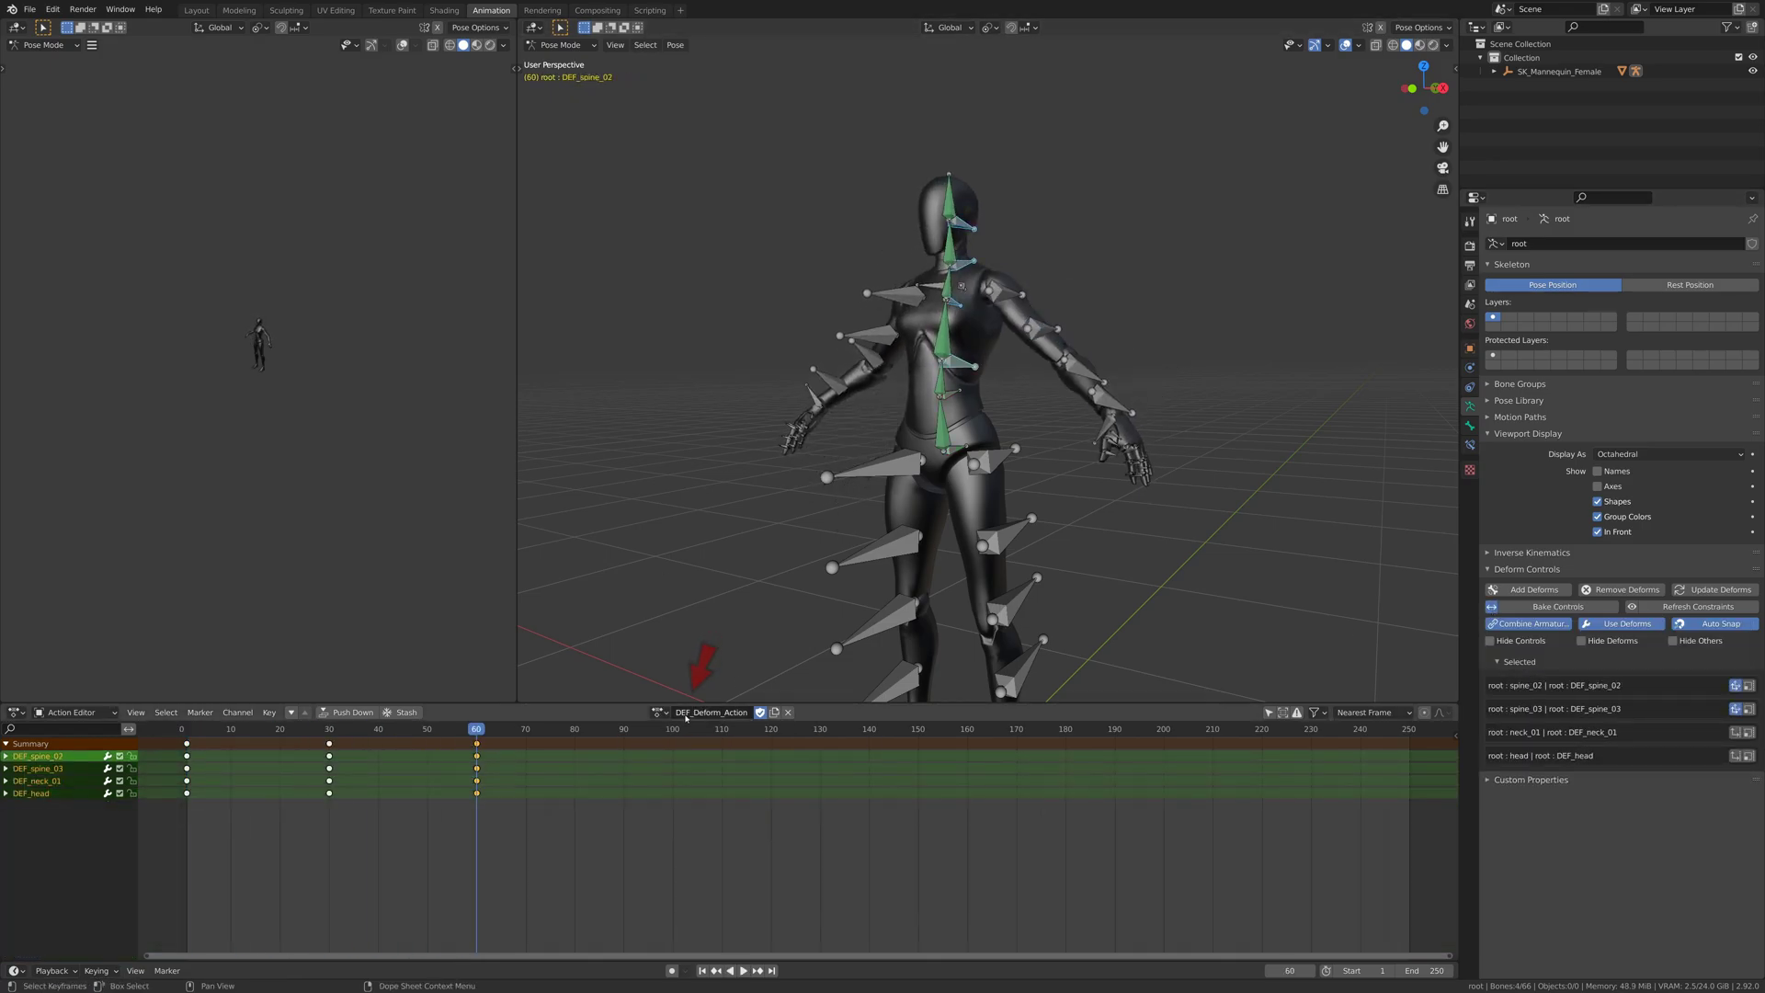
click(667, 772)
Check the Deform Prefix in the Armature Deform Controls add-on's preferences
click(53, 10)
click(126, 206)
click(350, 259)
click(455, 392)
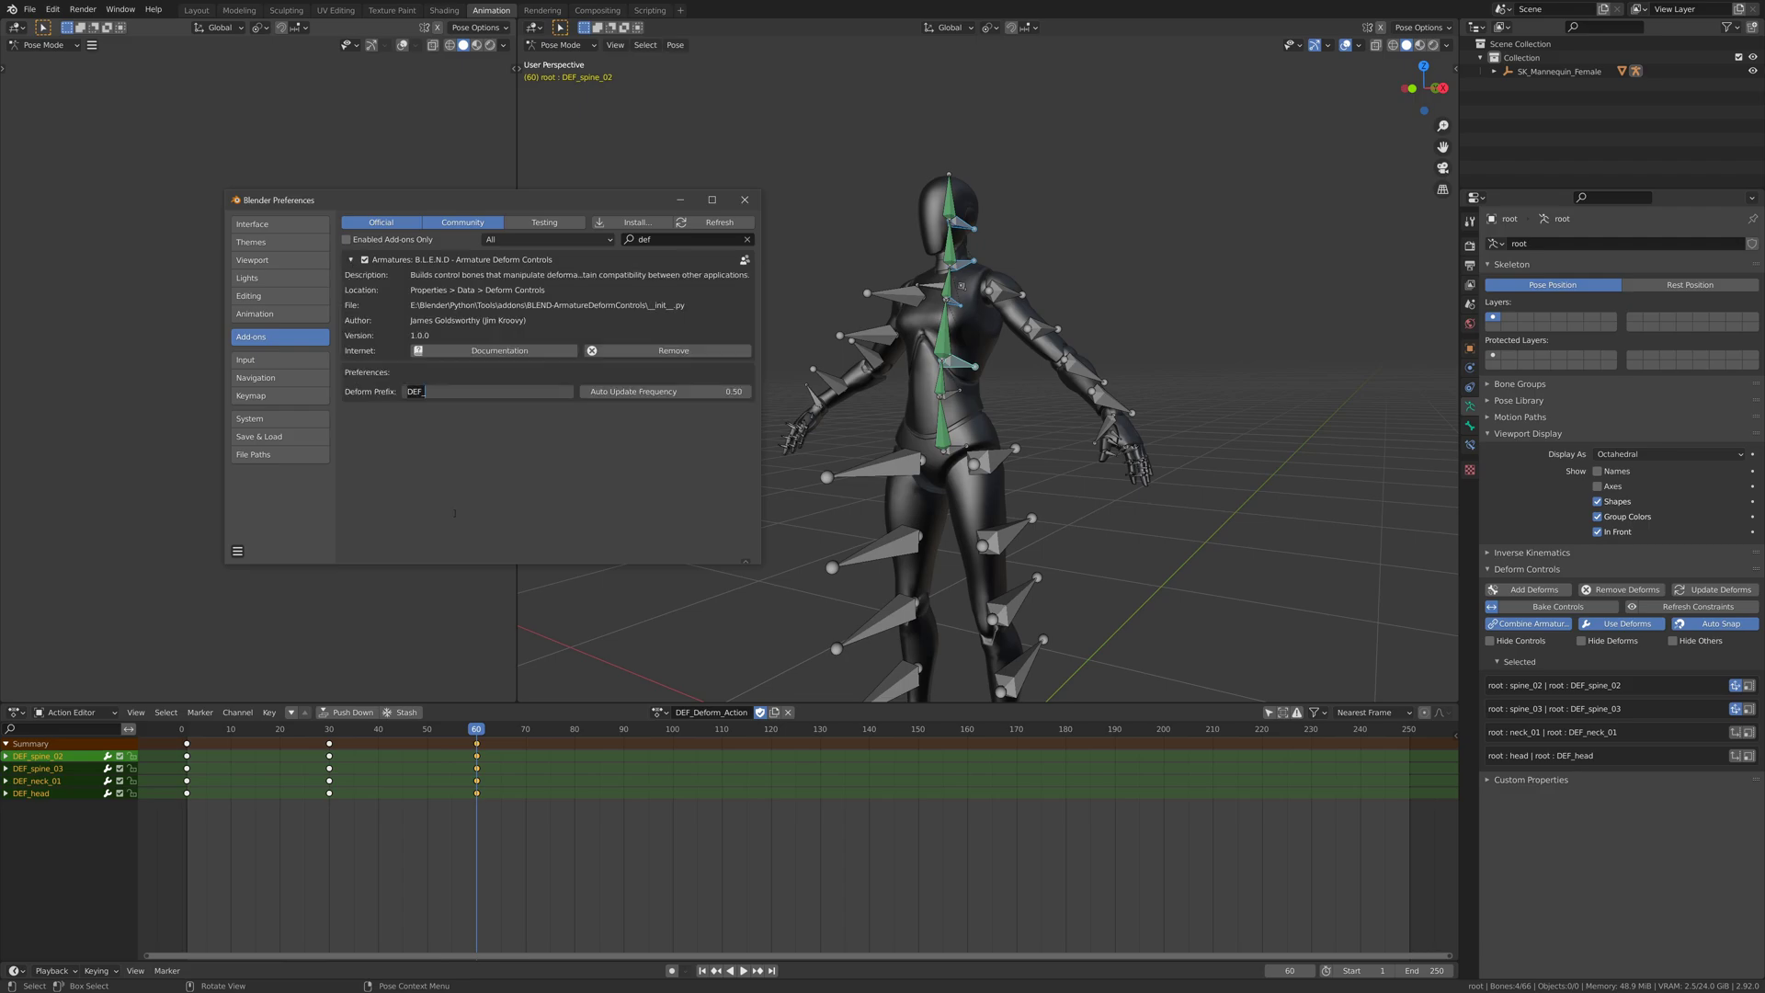
key(Return)
click(744, 200)
Bake the controls with Only Active, Visual Keying and a bake step of 1, and play back the baked action
click(1558, 606)
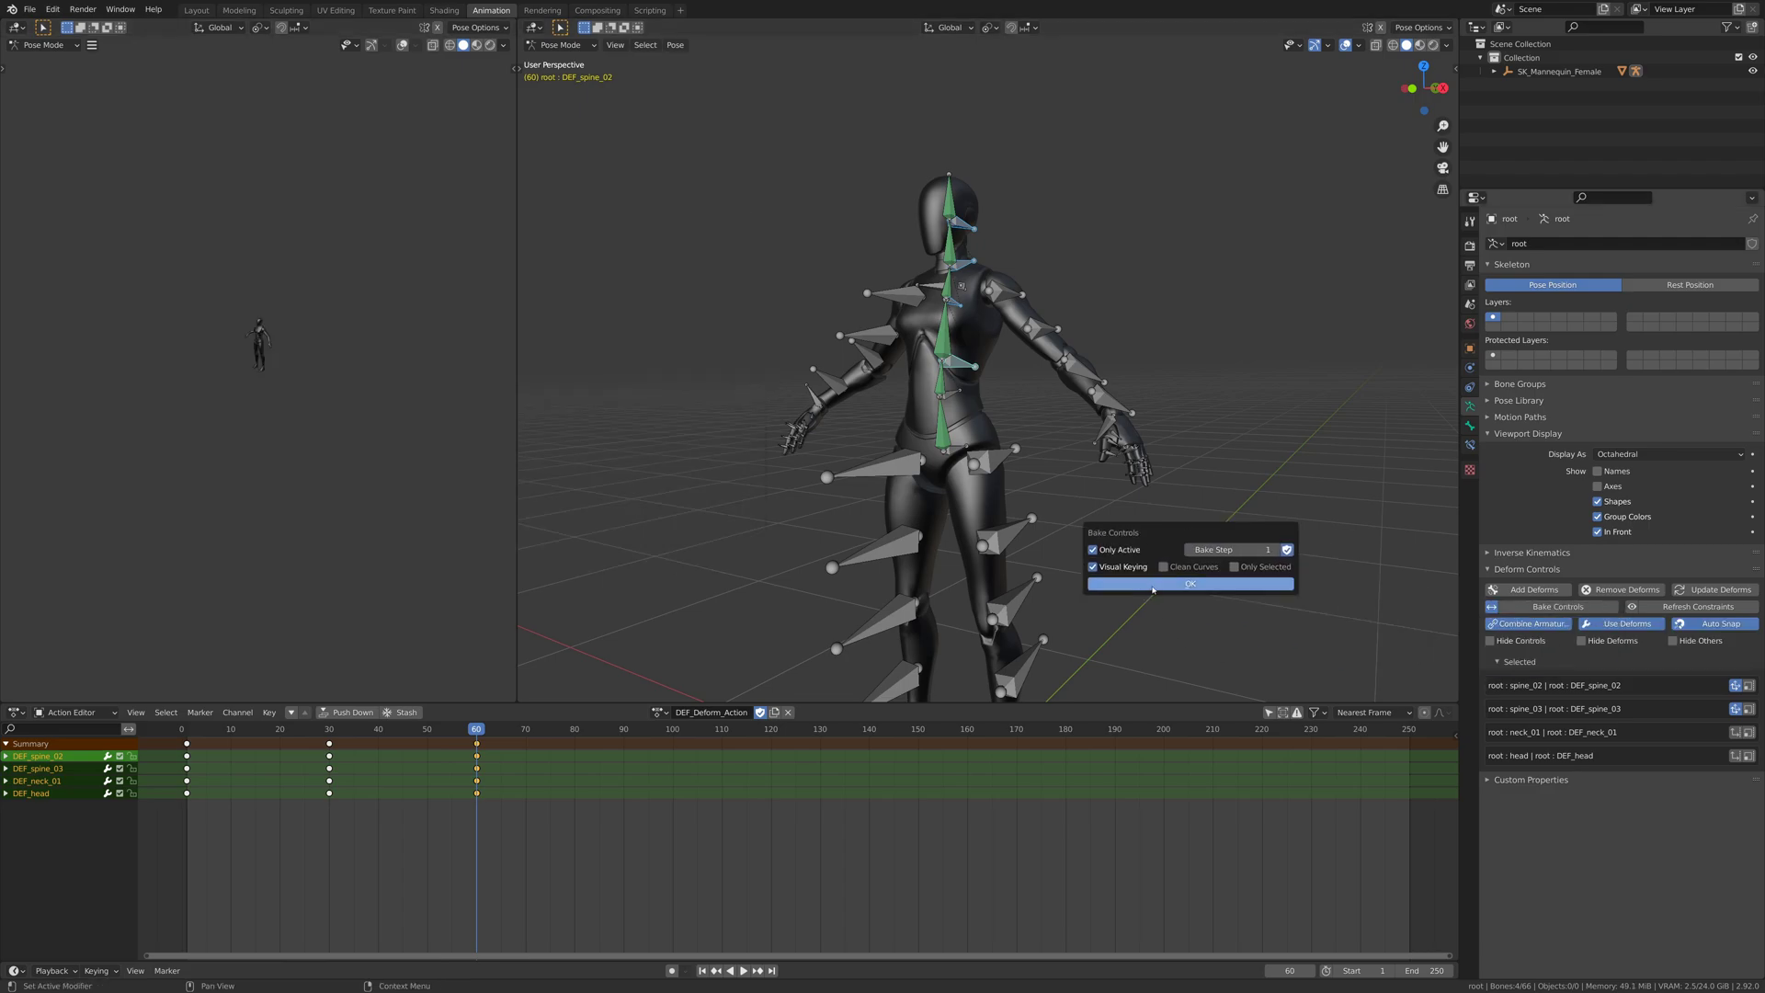
click(1153, 585)
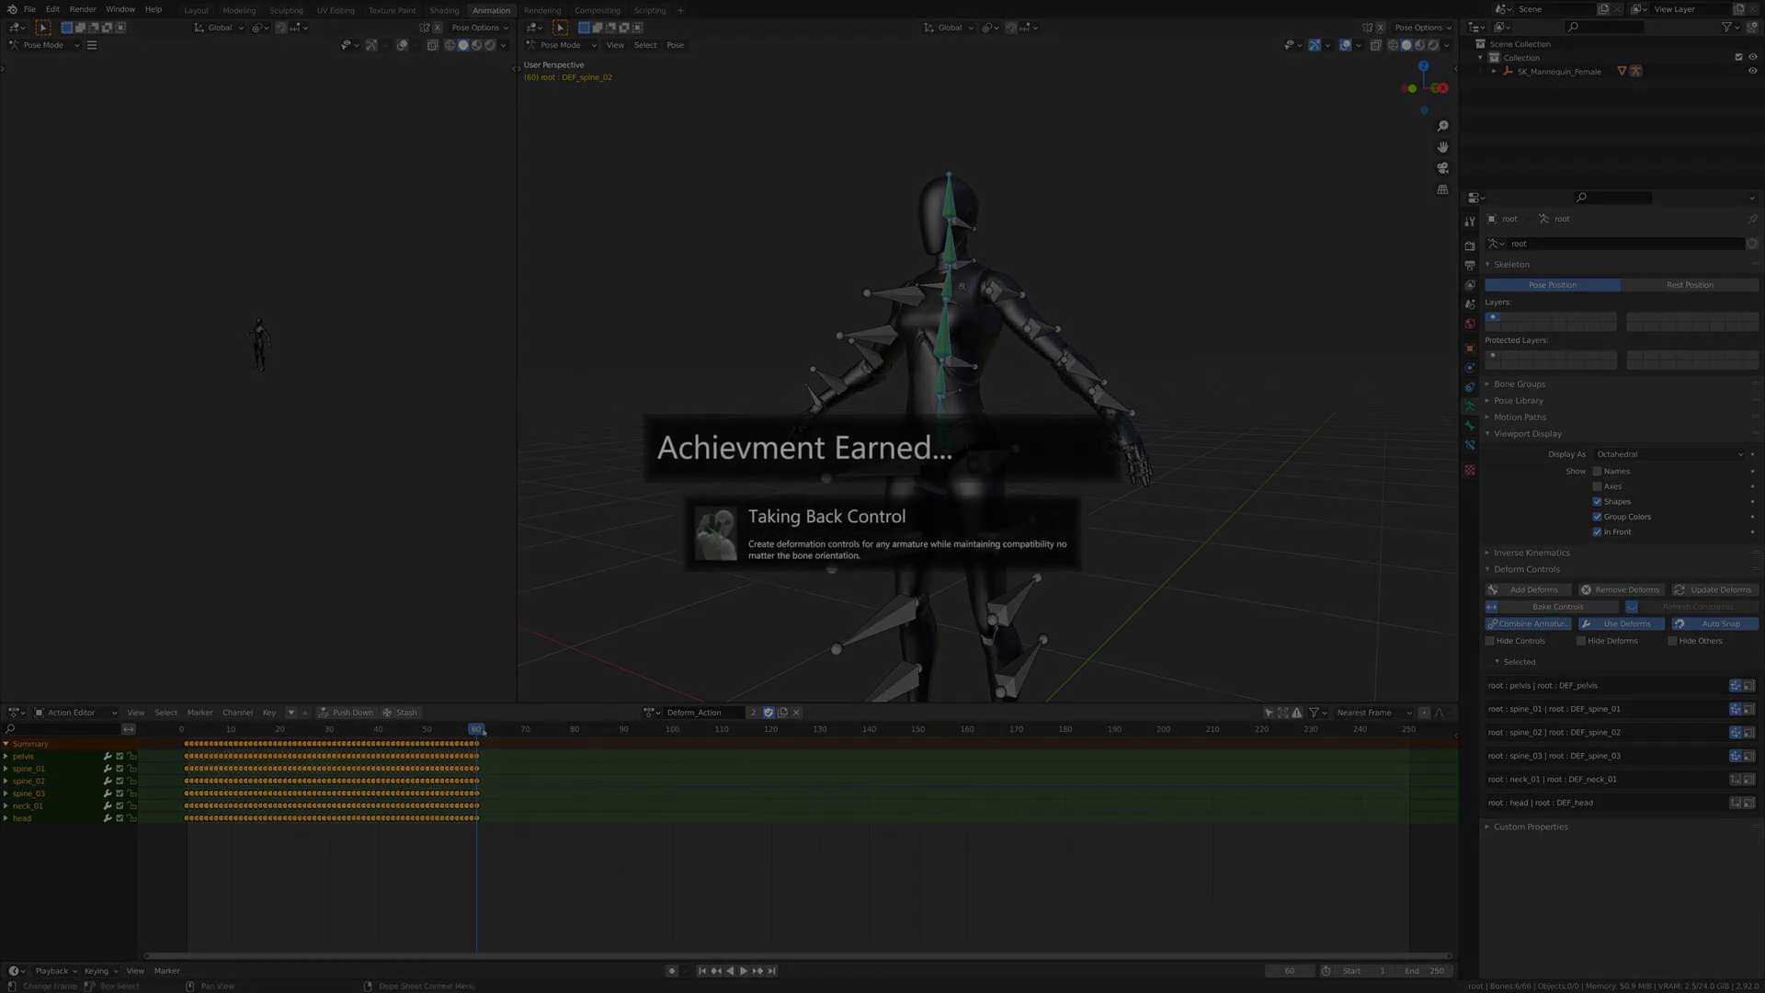
drag(479, 732, 253, 758)
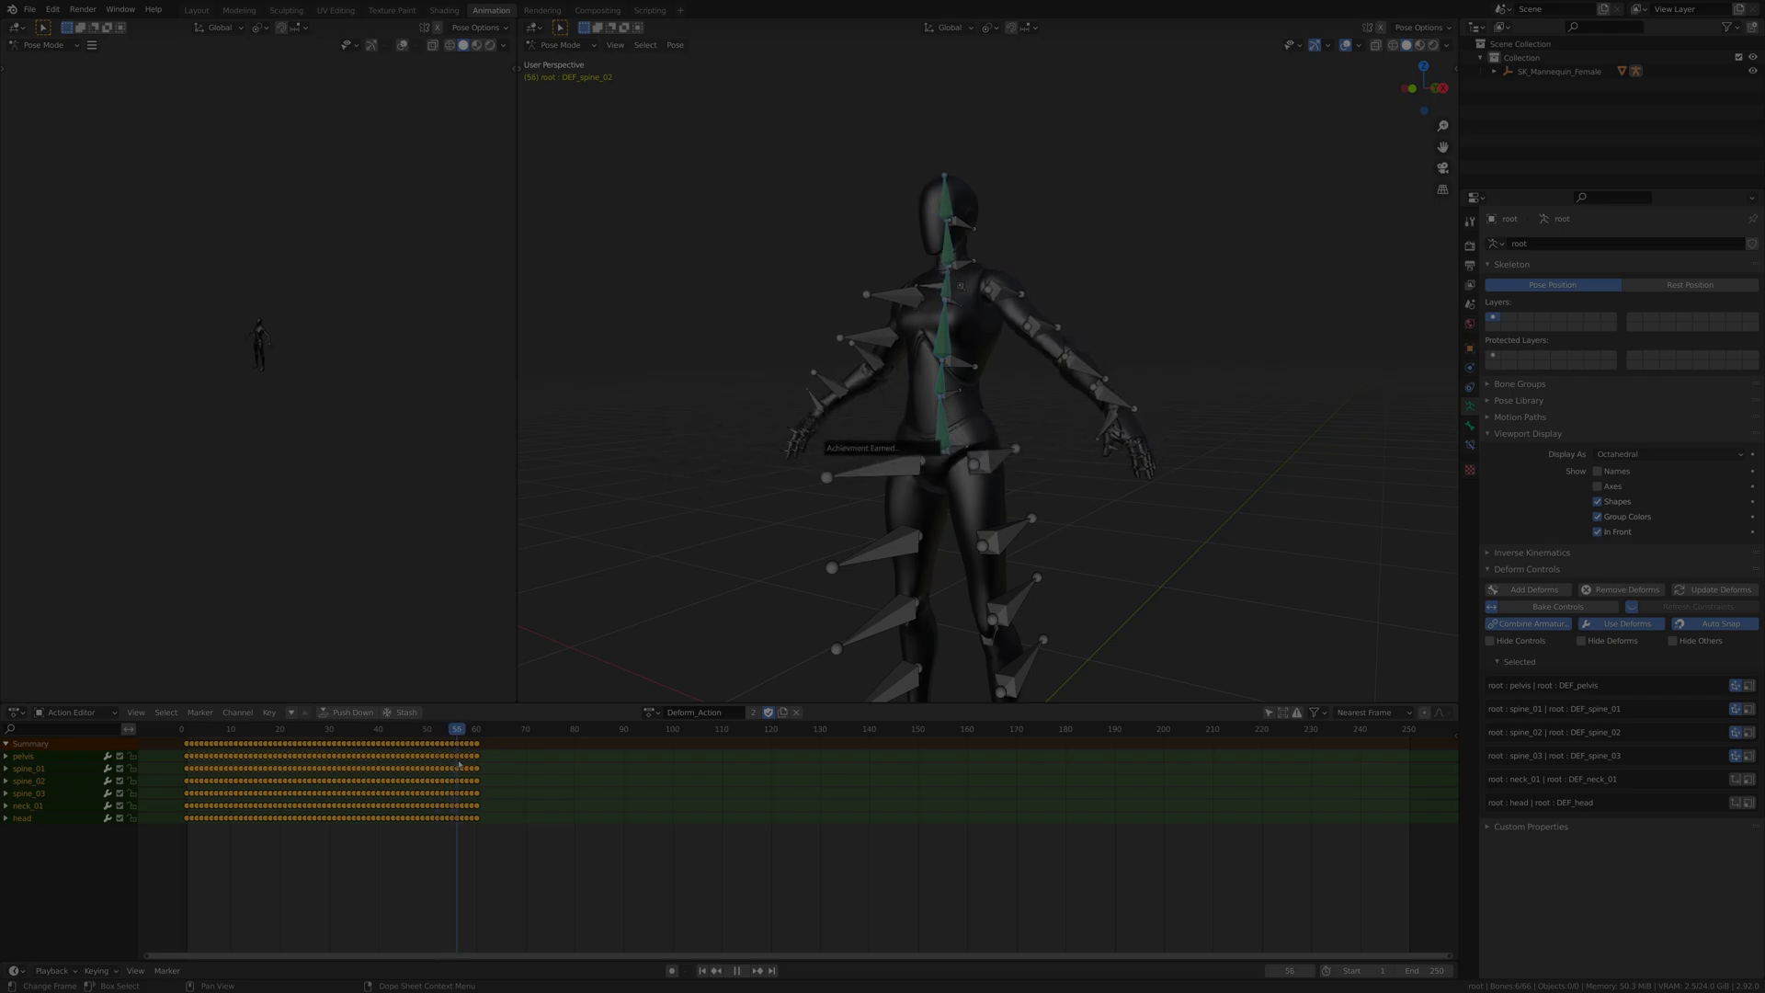
key(space)
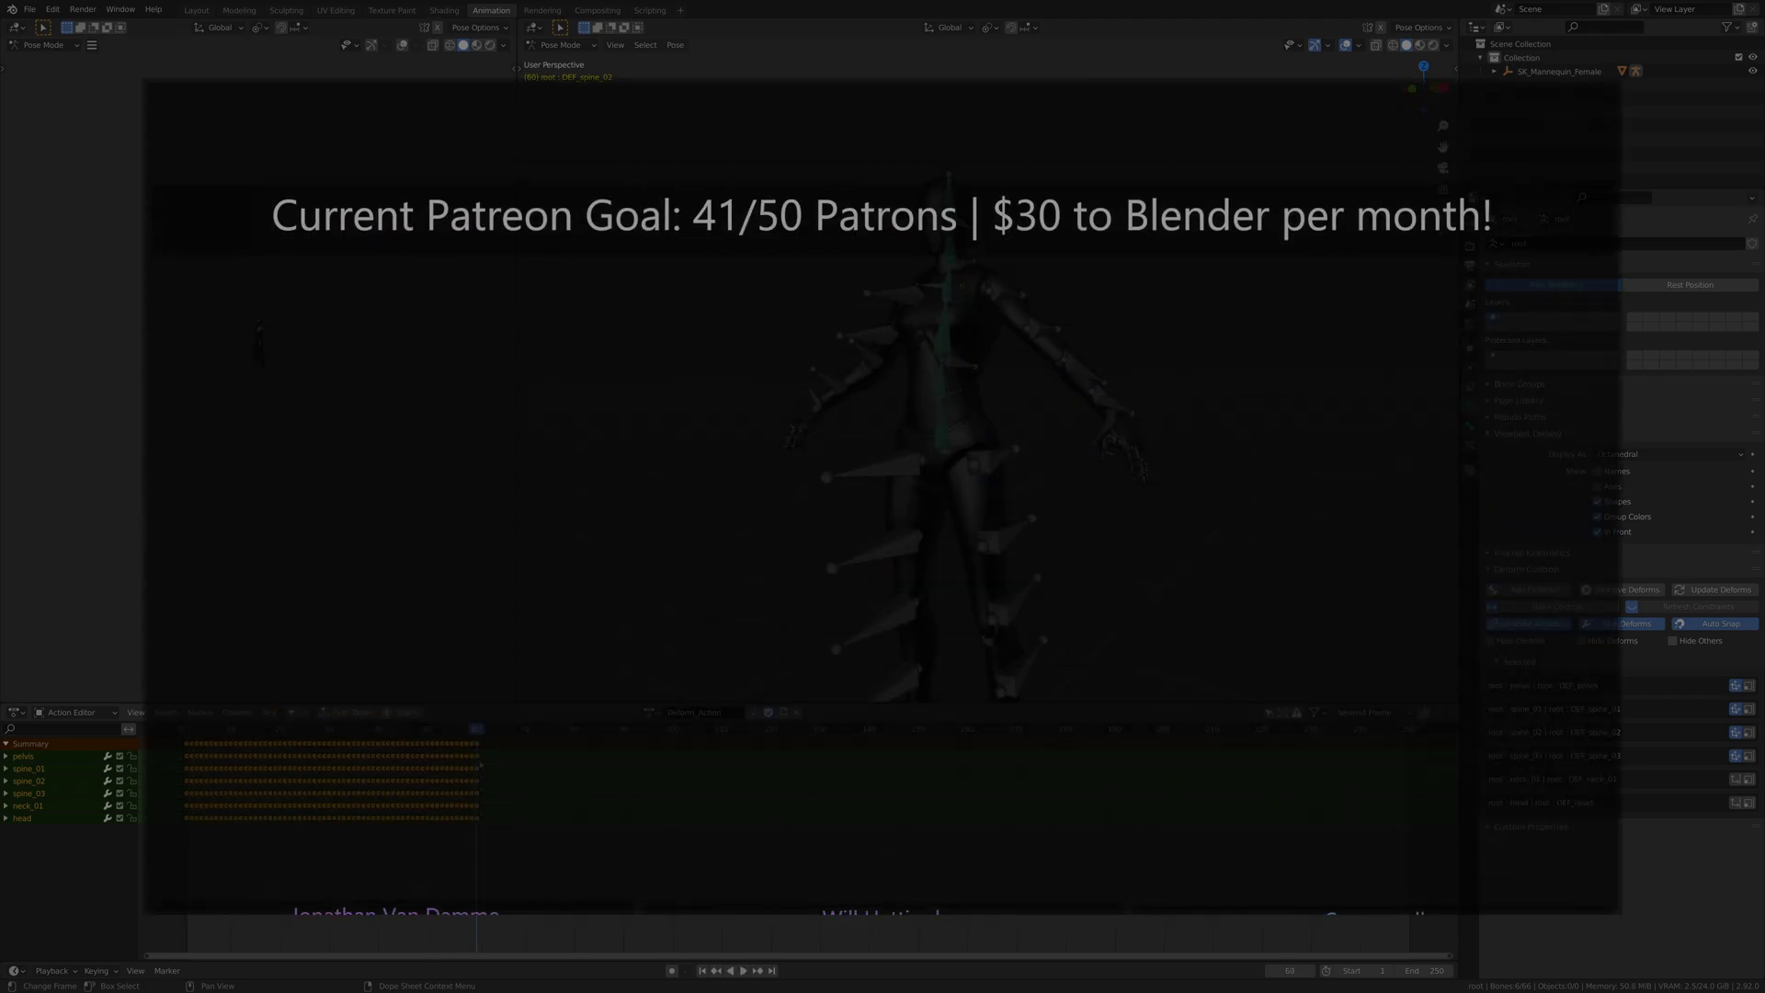